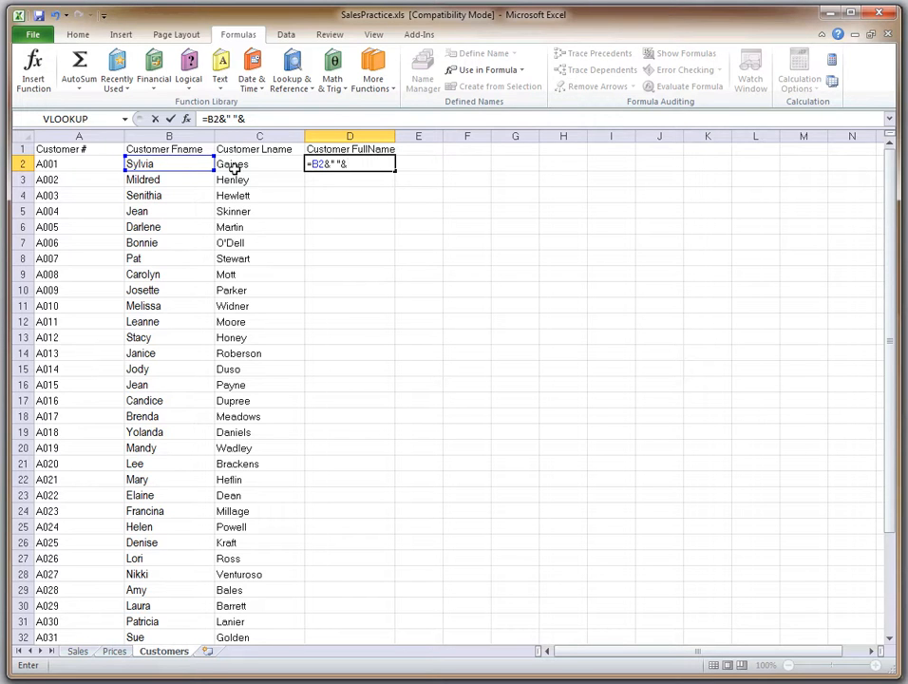
Complete the D2 formula as =B2&" "&C2 and fill it down the Customer FullName column through row 39
{"action": "left_click", "coordinate": [235, 165]}
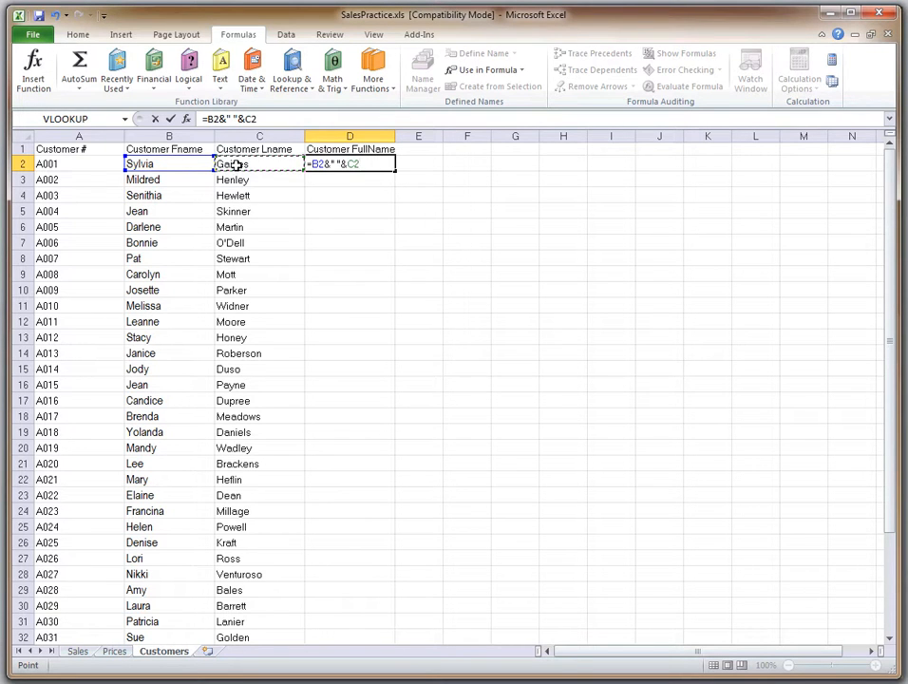
{"action": "key", "text": "Return"}
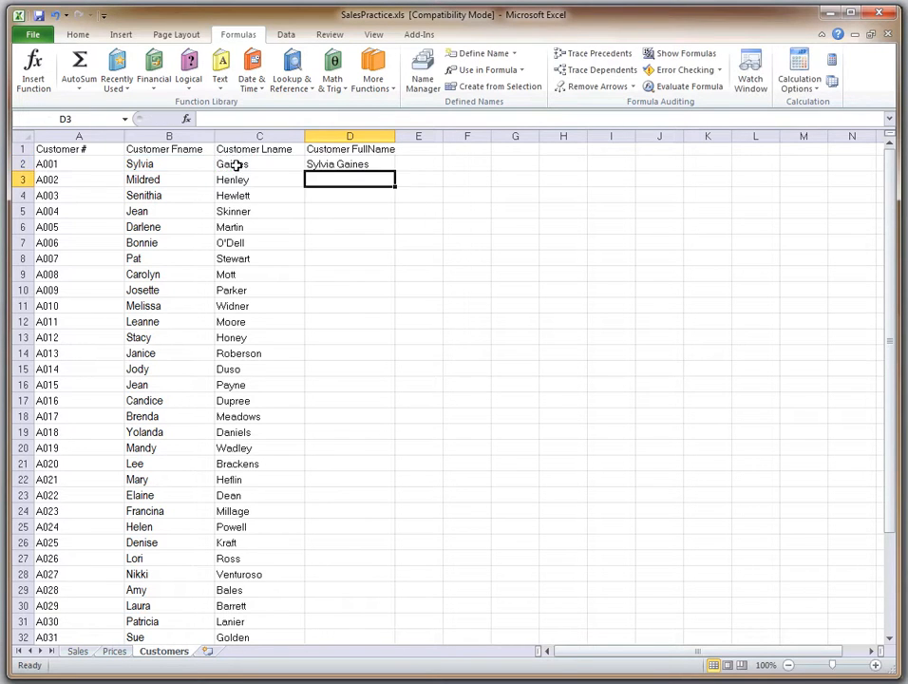
{"action": "left_click", "coordinate": [369, 163]}
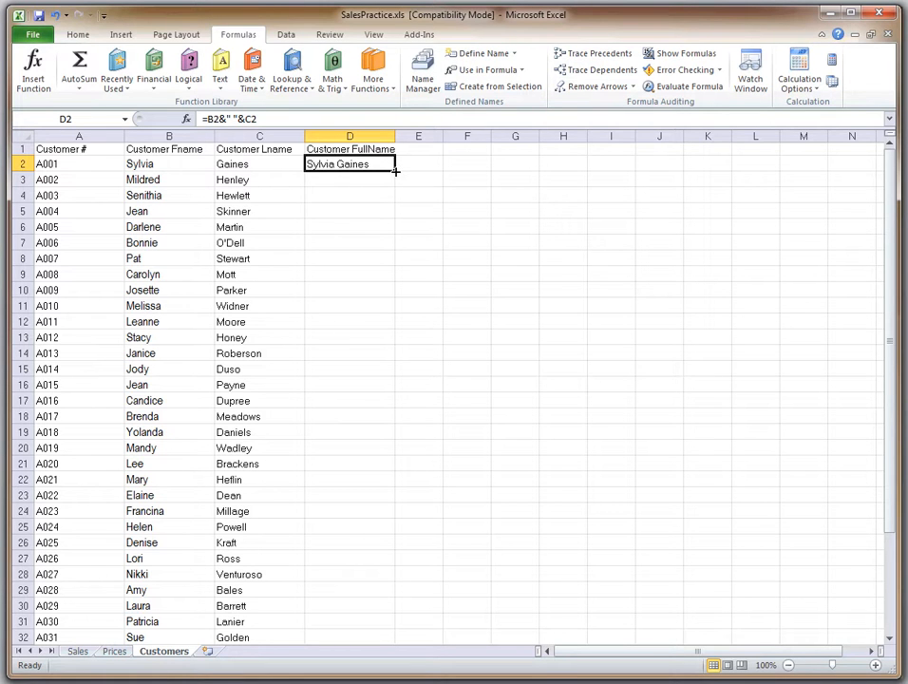
{"action": "double_click", "coordinate": [394, 172]}
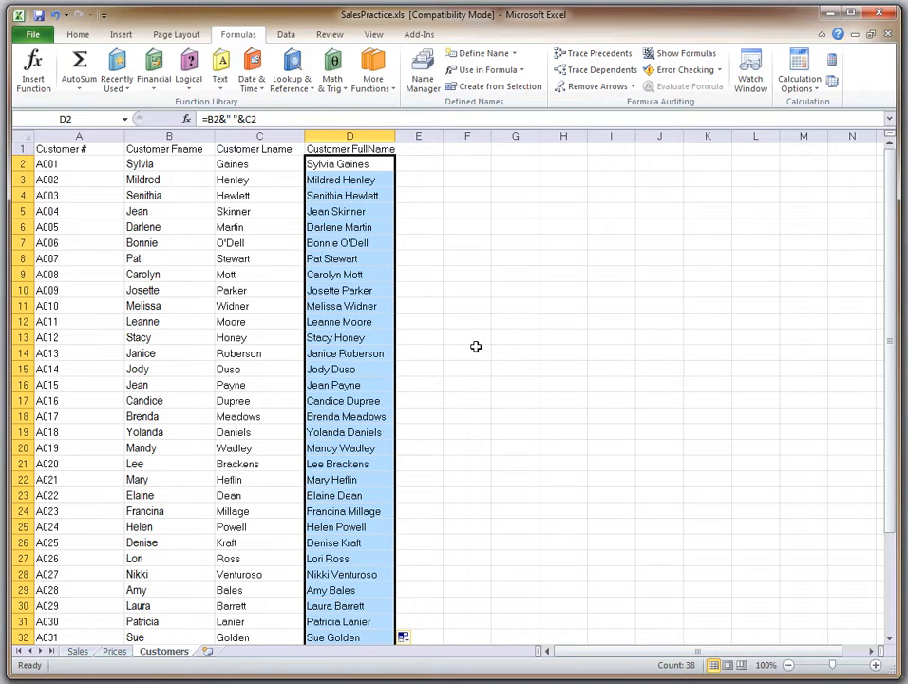
{"action": "scroll", "coordinate": [473, 351], "scroll_direction": "down", "scroll_amount": 4}
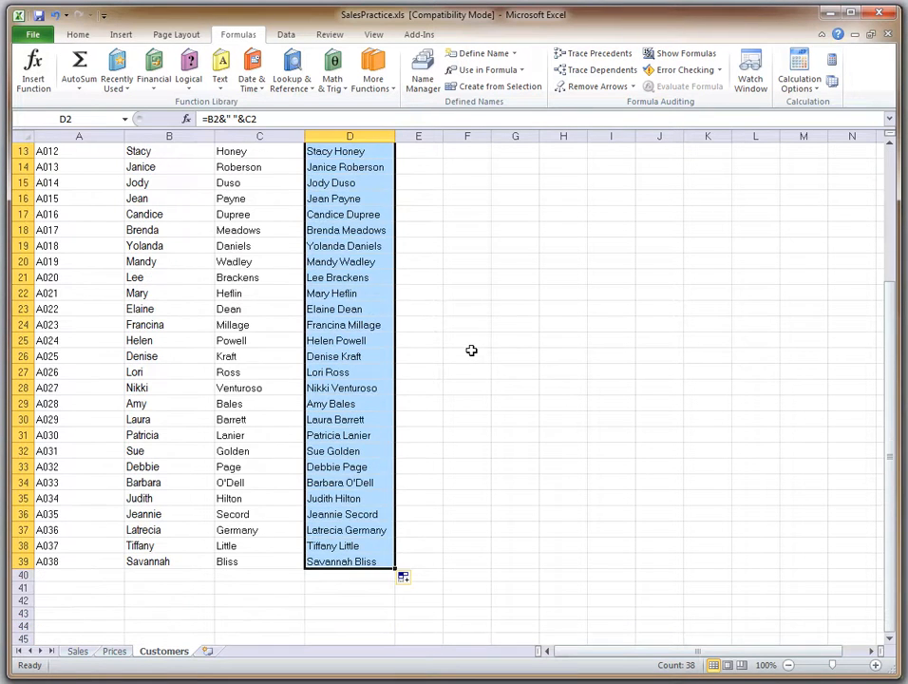
{"action": "left_click", "coordinate": [370, 563]}
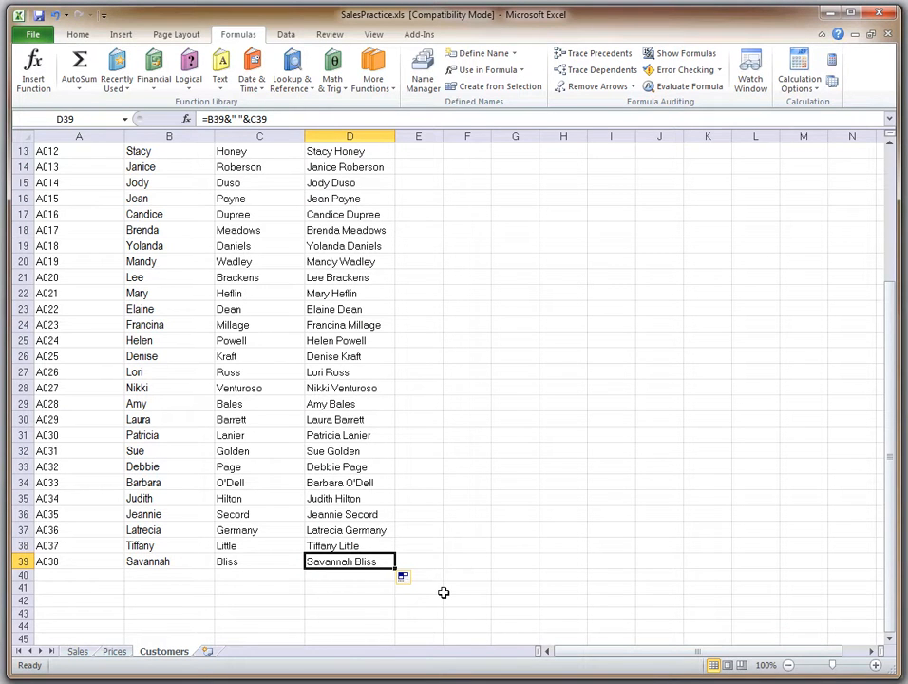
Name the customer data range A2:D39, without its header row, CustomerList
{"action": "key", "text": "ctrl+shift+Home"}
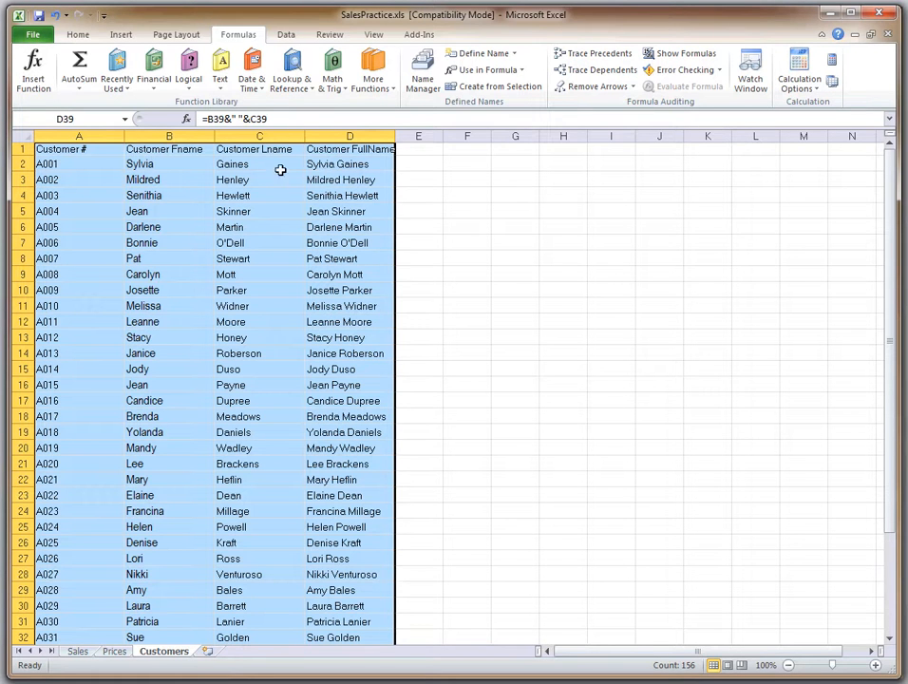
{"action": "left_click", "coordinate": [239, 258]}
{"action": "left_click_drag", "start_coordinate": [71, 164], "coordinate": [351, 636]}
{"action": "scroll", "coordinate": [330, 494], "scroll_direction": "up", "scroll_amount": 2}
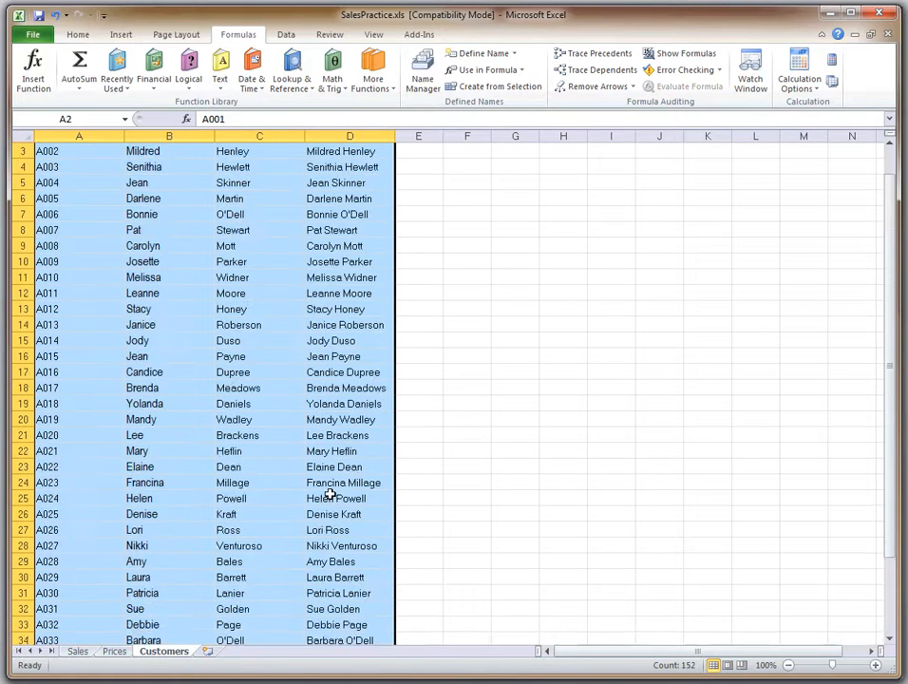
{"action": "scroll", "coordinate": [329, 494], "scroll_direction": "up", "scroll_amount": 1}
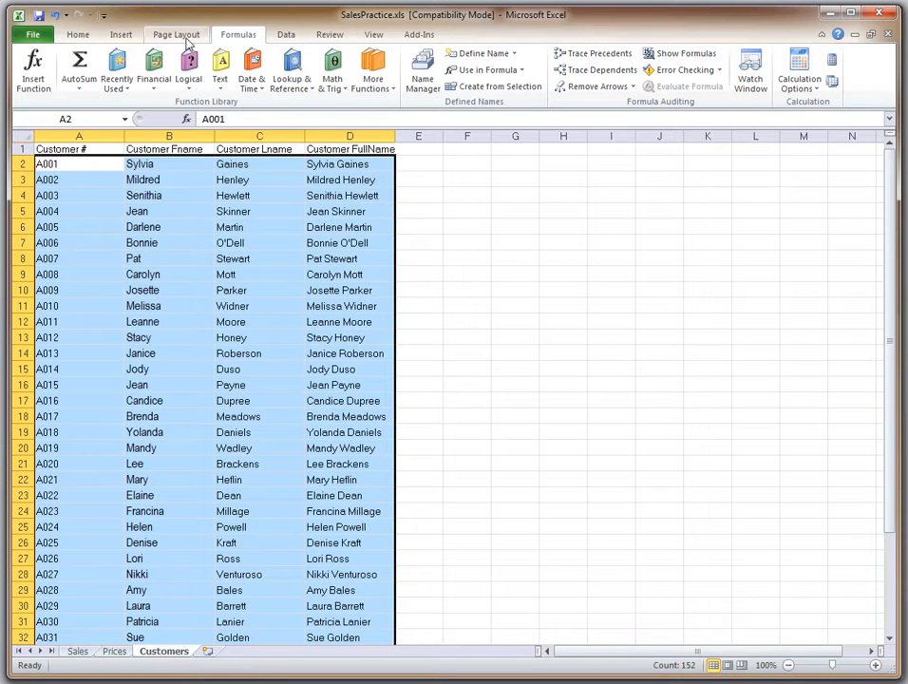
{"action": "left_click", "coordinate": [85, 118]}
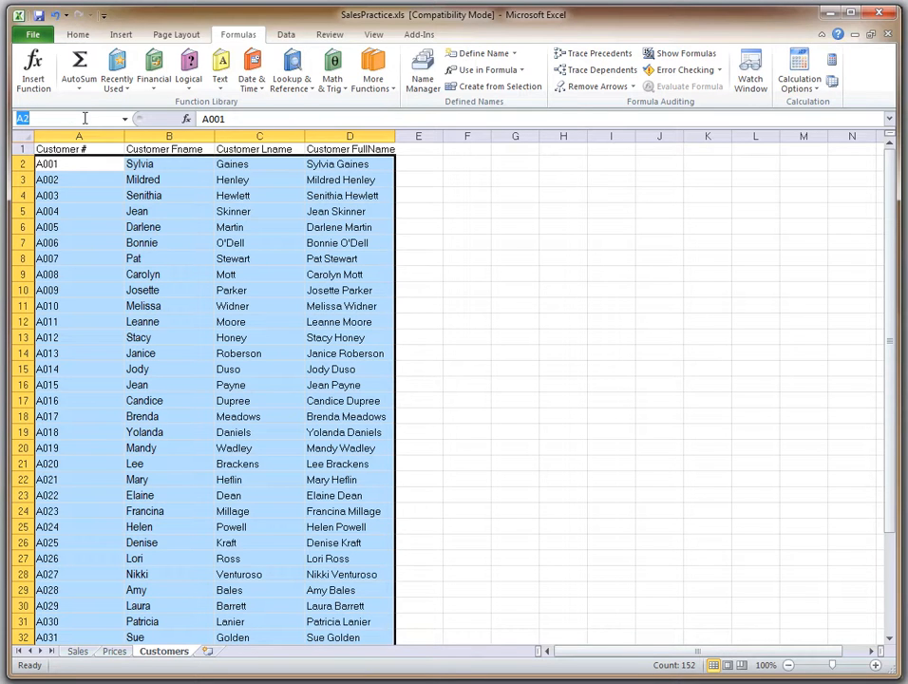
{"action": "type", "text": "CustomerList"}
{"action": "key", "text": "Return"}
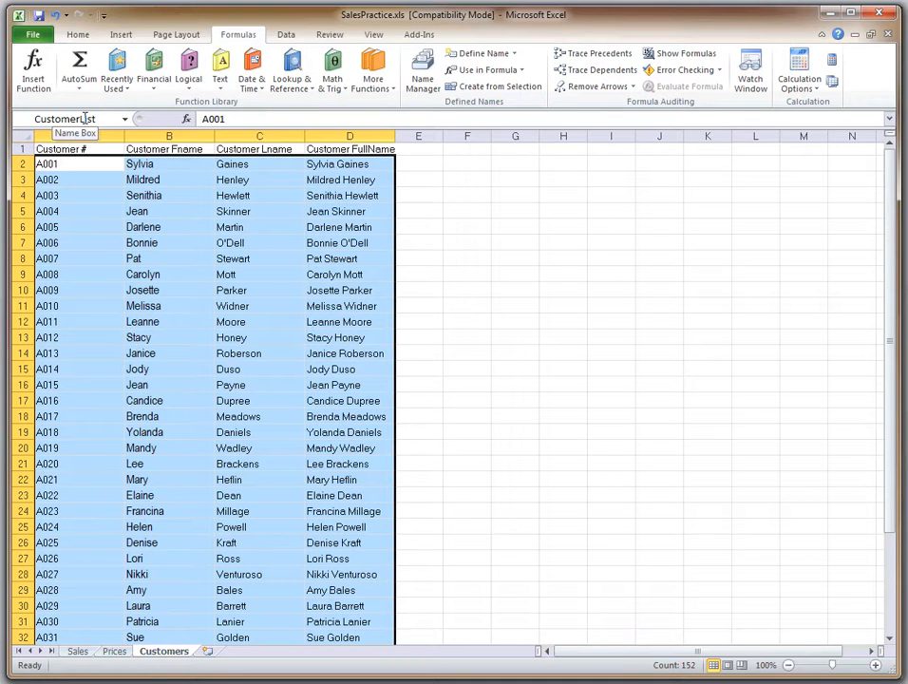
{"action": "left_click", "coordinate": [496, 257]}
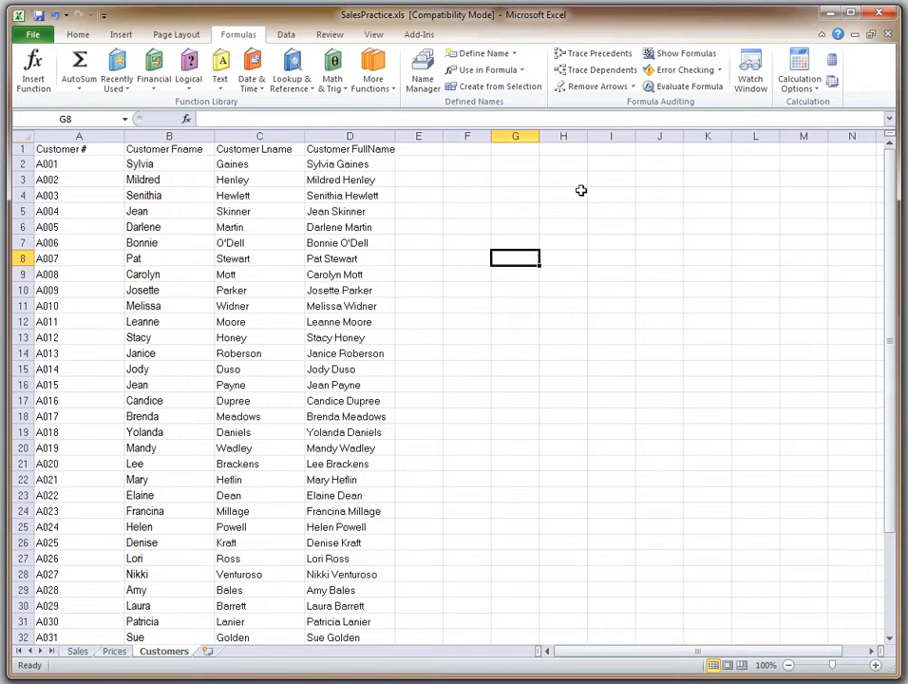
Add a Price column to the Sales sheet's table by entering the header in F1
{"action": "left_click", "coordinate": [77, 651]}
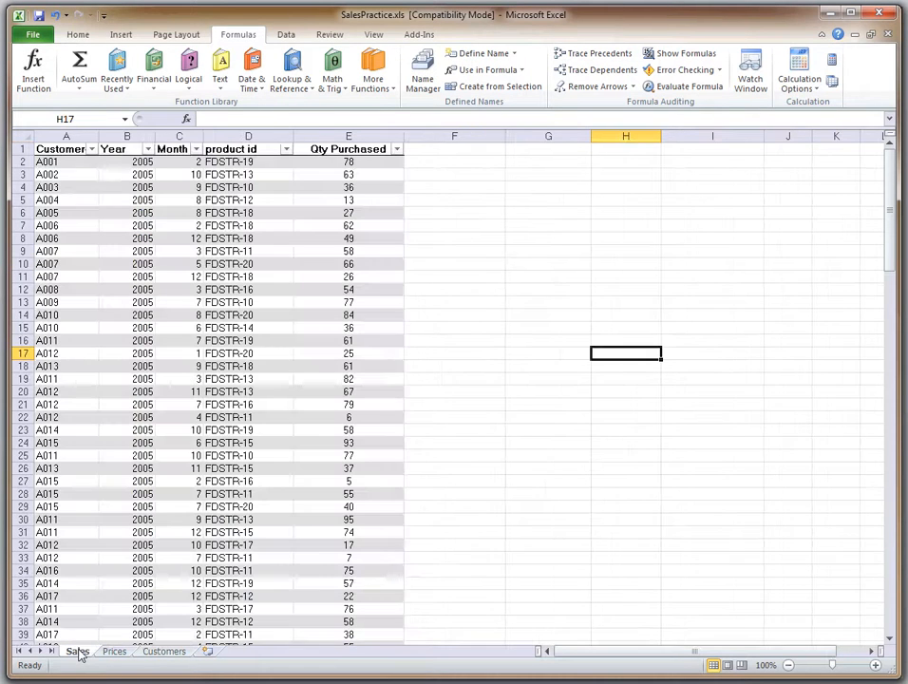
{"action": "left_click", "coordinate": [459, 150]}
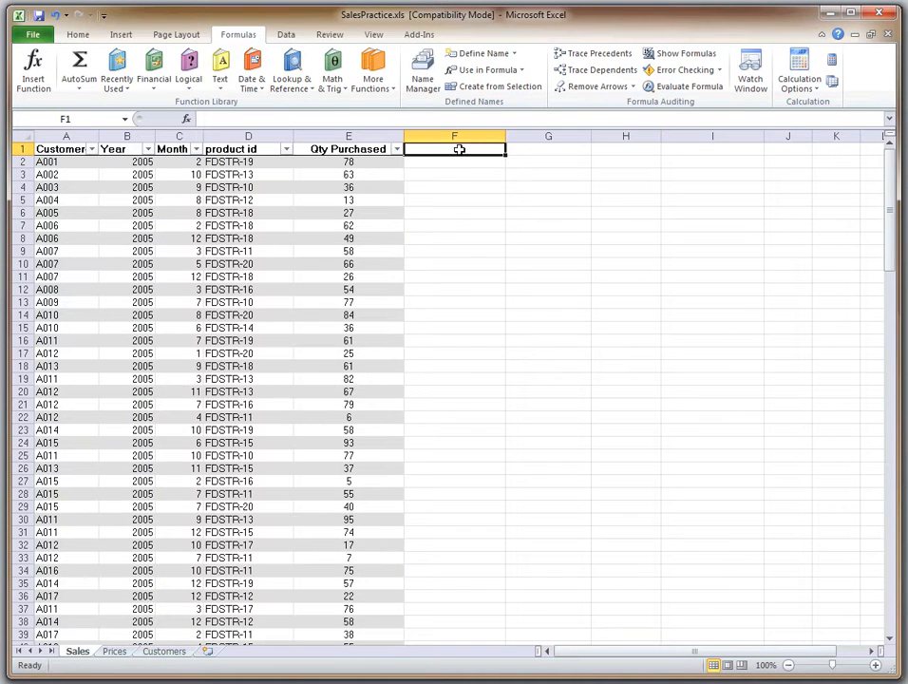
{"action": "type", "text": "Price"}
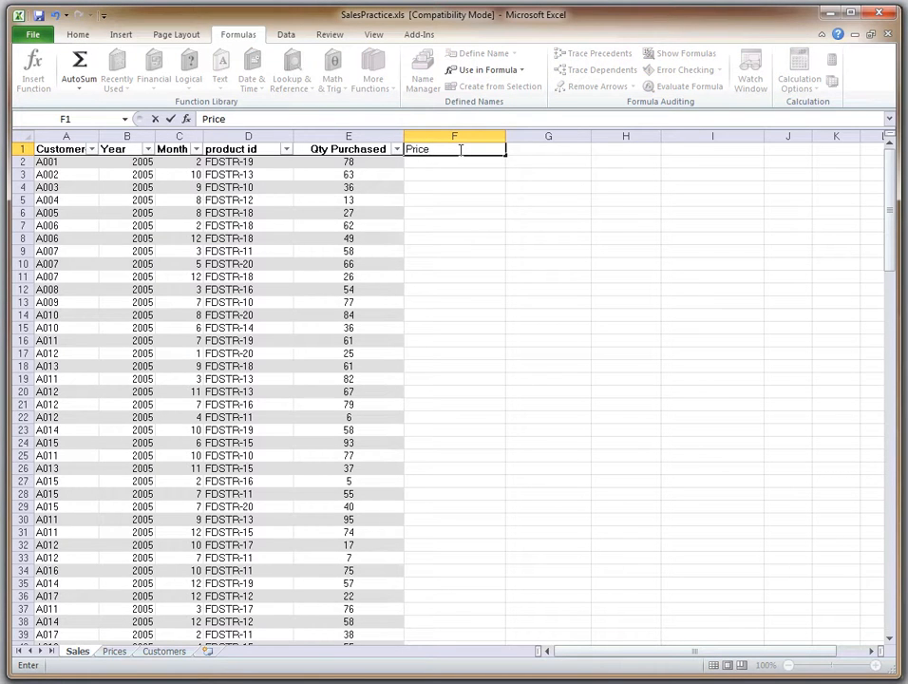
{"action": "key", "text": "Return"}
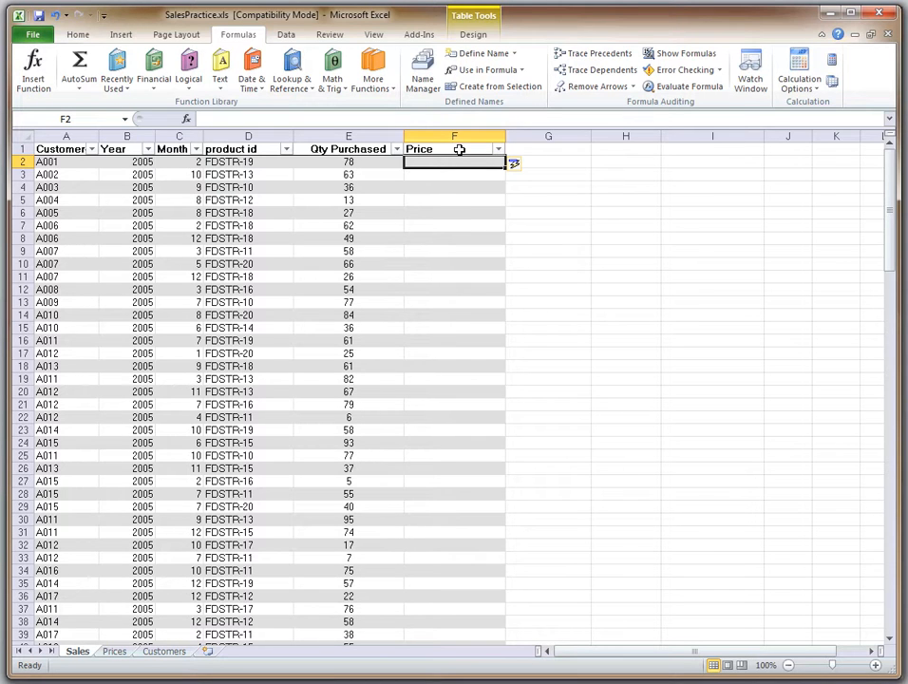
{"action": "left_click", "coordinate": [516, 169]}
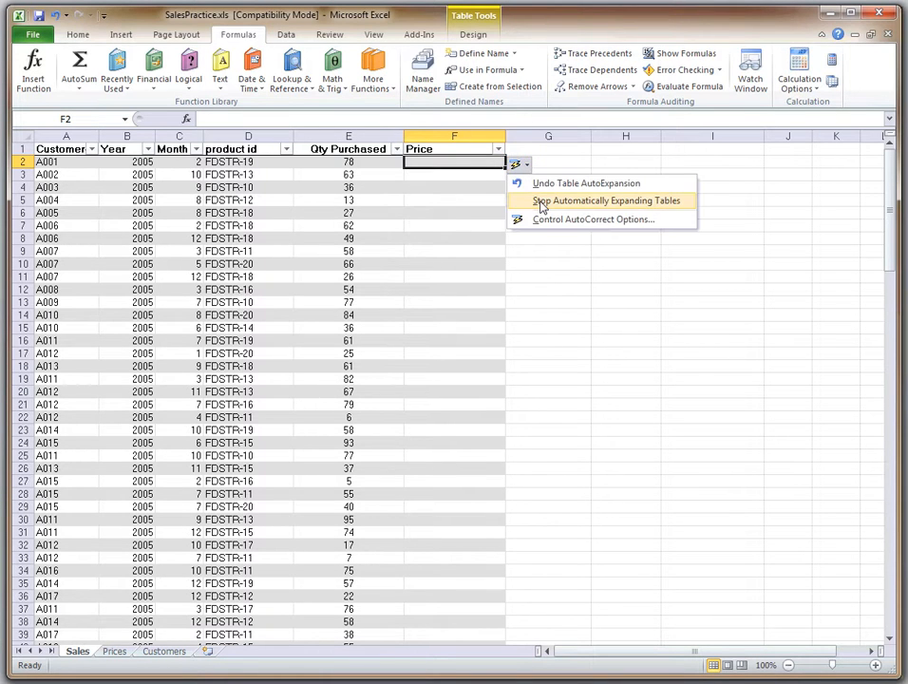
{"action": "left_click", "coordinate": [567, 275]}
Add an Extended Price column to the table by entering the header in G1
{"action": "left_click", "coordinate": [529, 145]}
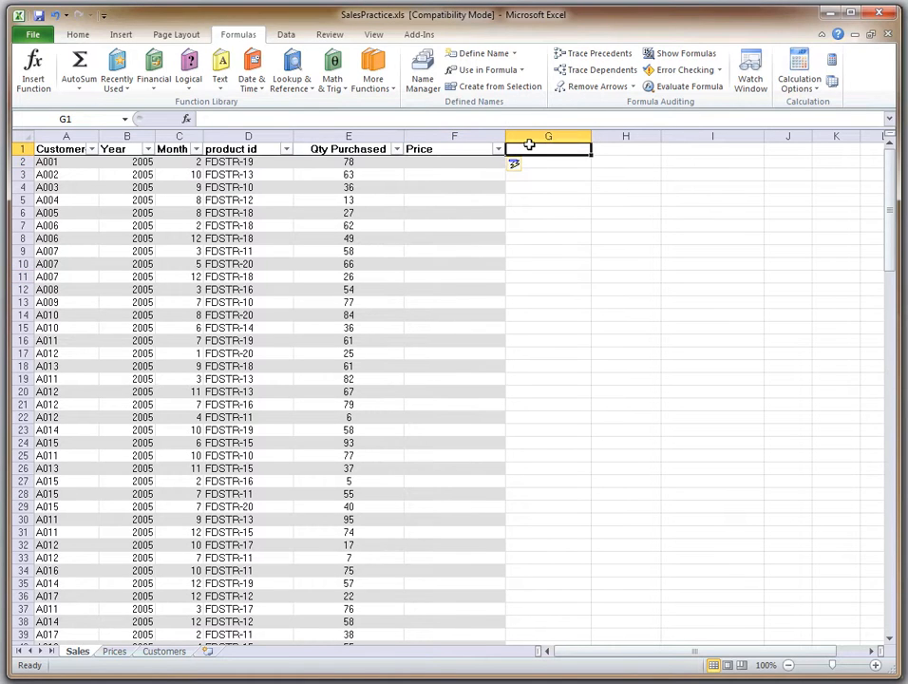
{"action": "type", "text": "Ex"}
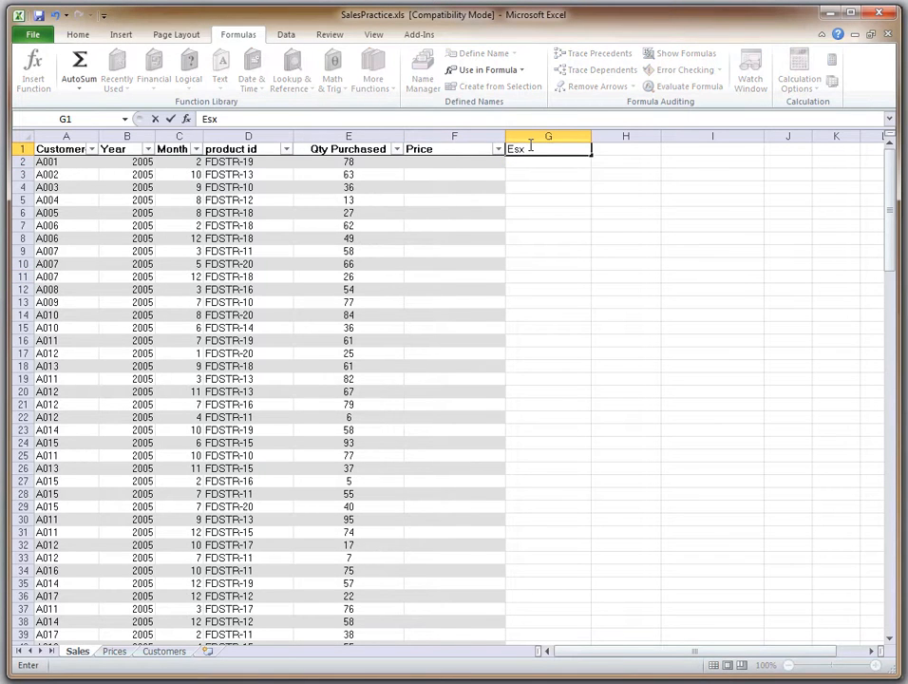
{"action": "type", "text": "tended Price"}
{"action": "key", "text": "Return"}
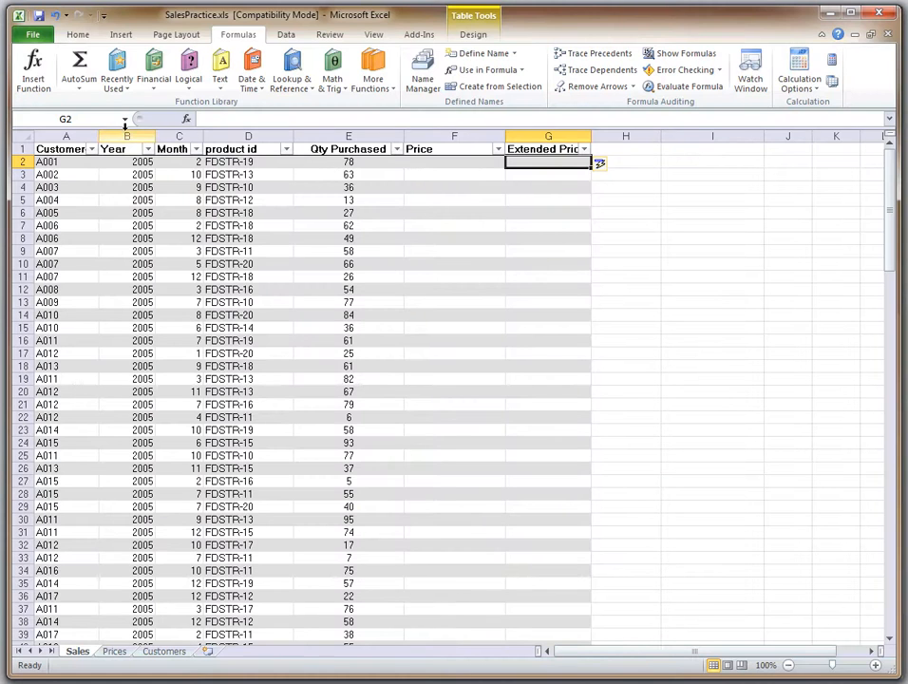
Insert a column before Year and set its header in B1 to Customer Name
{"action": "right_click", "coordinate": [127, 136]}
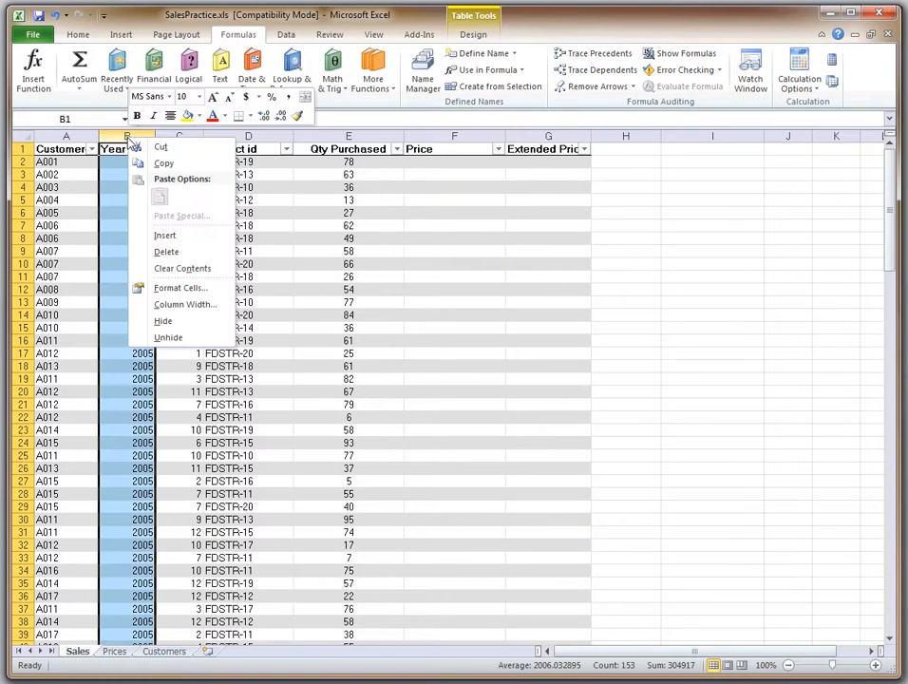
{"action": "left_click", "coordinate": [164, 236]}
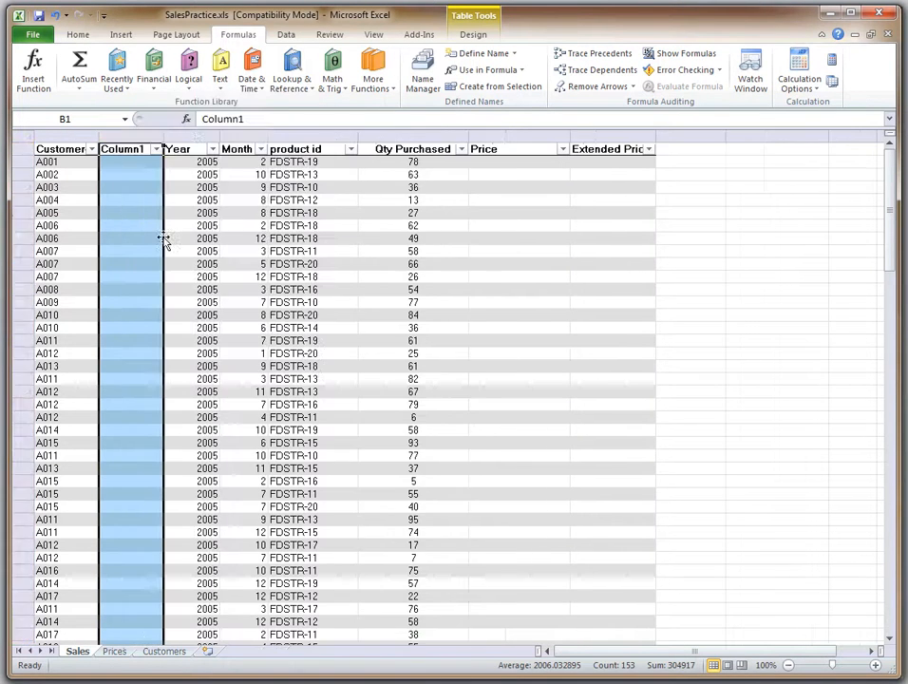
{"action": "double_click", "coordinate": [135, 149]}
{"action": "left_click_drag", "start_coordinate": [149, 150], "coordinate": [91, 154]}
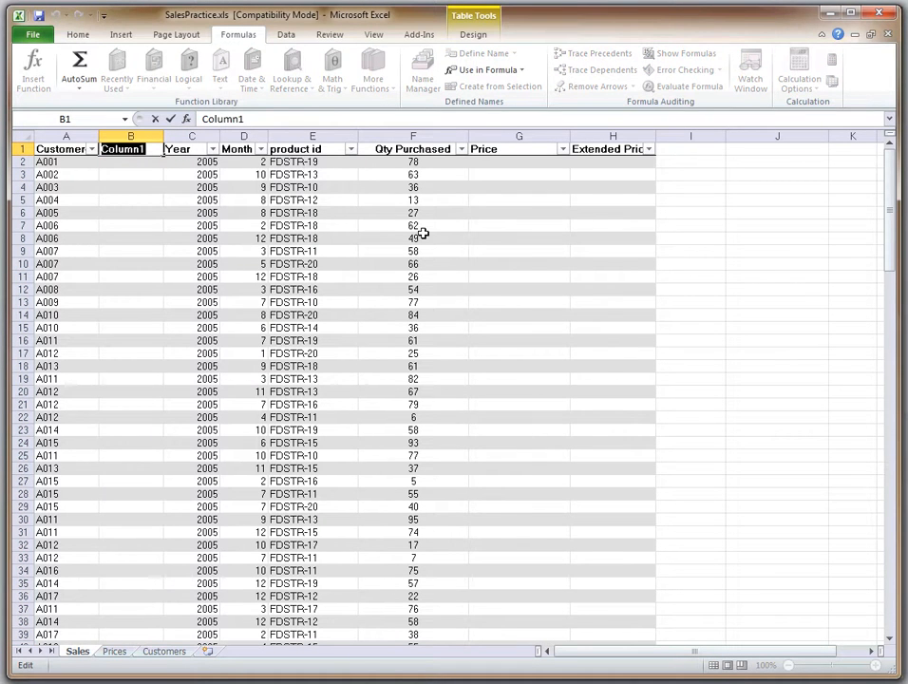
{"action": "type", "text": "Customer Name"}
{"action": "key", "text": "Return"}
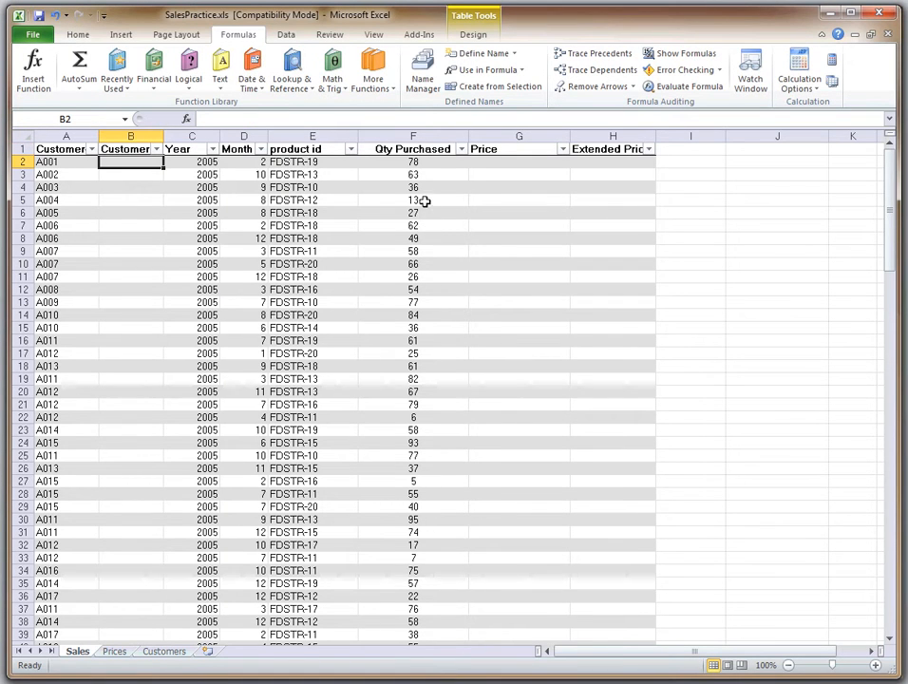
Insert a column before Qty Purchased and set its header in F1 to Item
{"action": "right_click", "coordinate": [400, 137]}
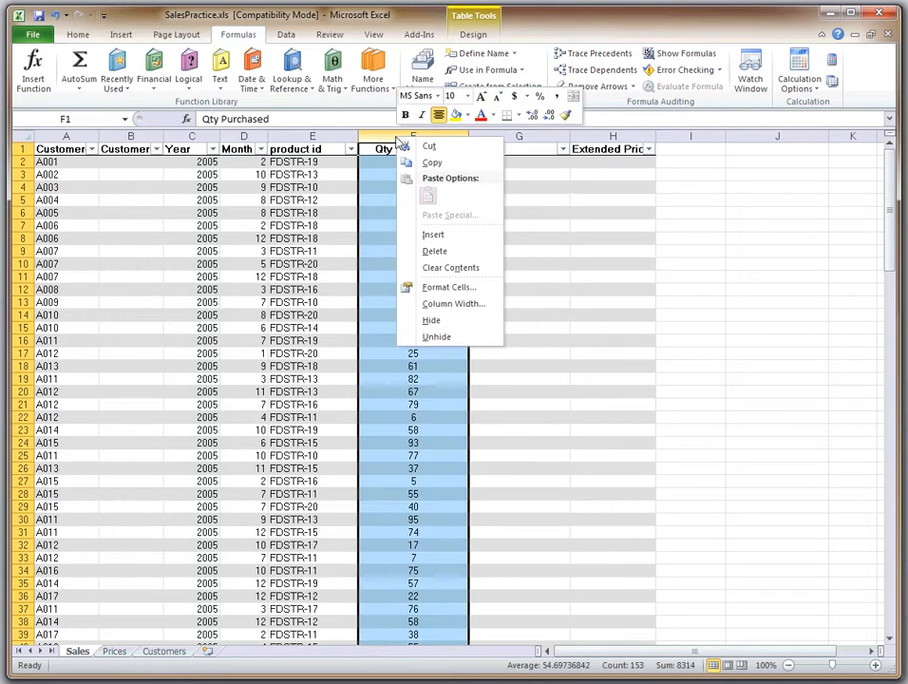
{"action": "left_click", "coordinate": [432, 234]}
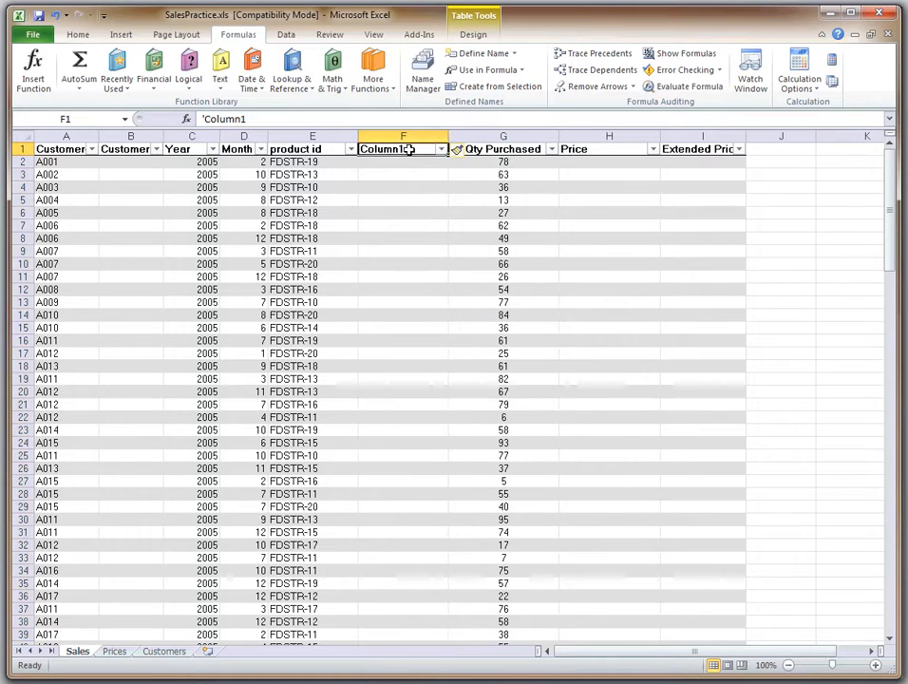
{"action": "double_click", "coordinate": [415, 149]}
{"action": "left_click_drag", "start_coordinate": [415, 149], "coordinate": [323, 145]}
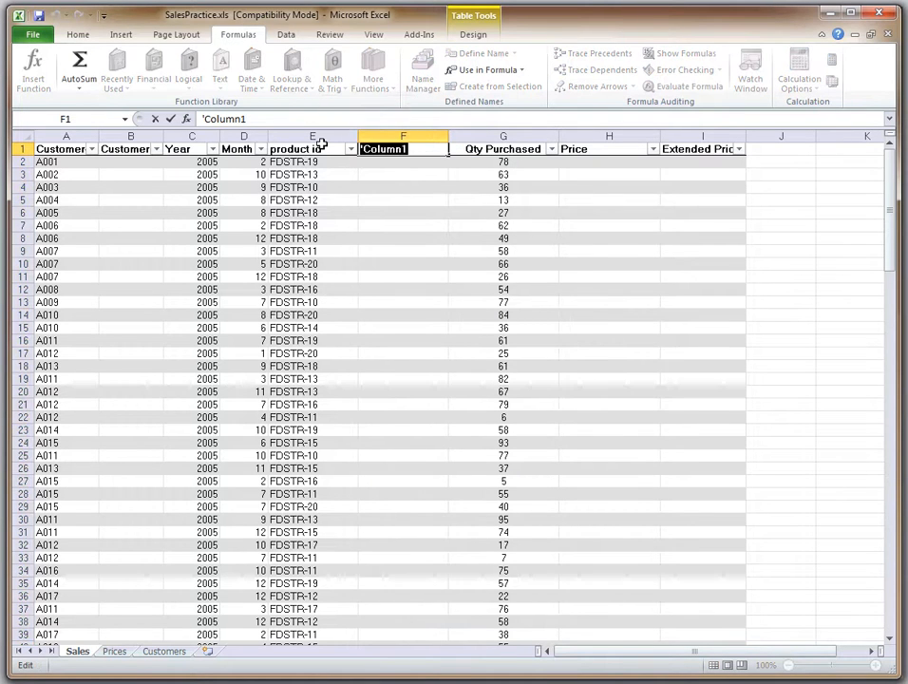
{"action": "type", "text": "Item"}
{"action": "key", "text": "Return"}
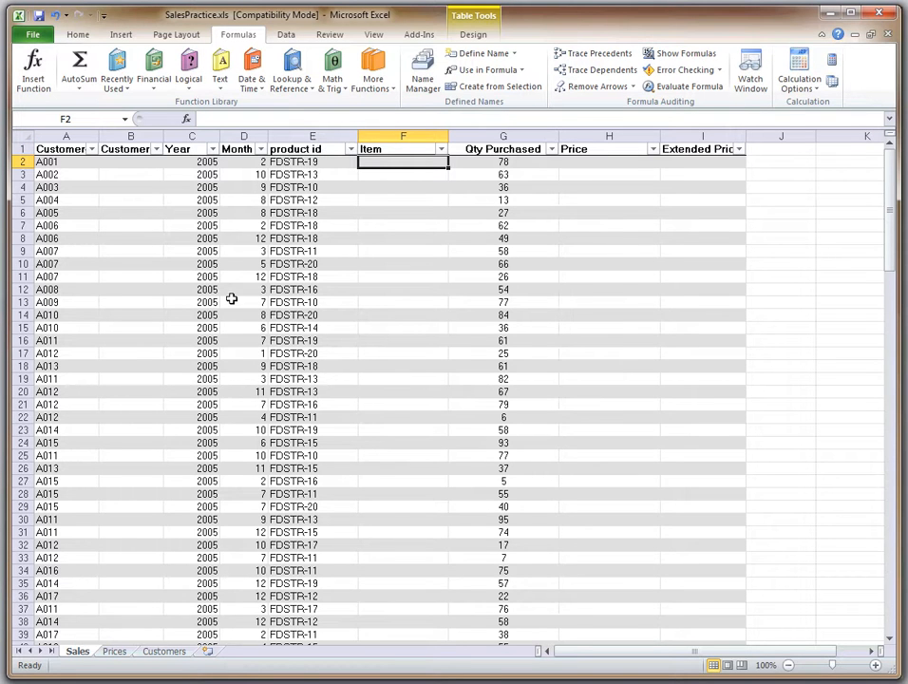
Switch to the Using Pivot Tables PowerPoint presentation and advance to the recap slide after Add Calculated Columns
{"action": "mouse_move", "coordinate": [314, 682]}
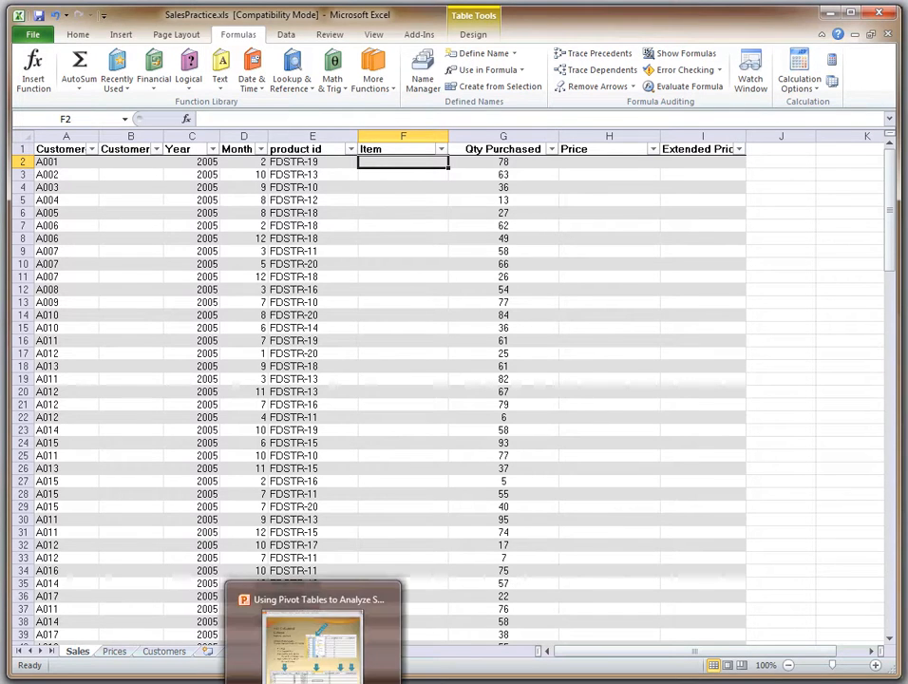
{"action": "left_click", "coordinate": [315, 656]}
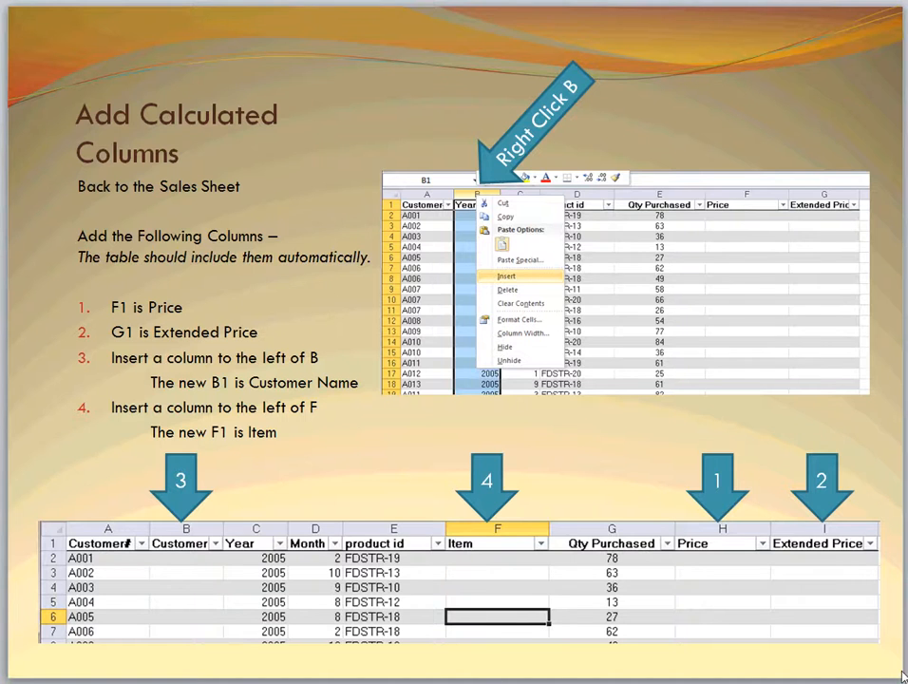
{"action": "key", "text": "Page_Down"}
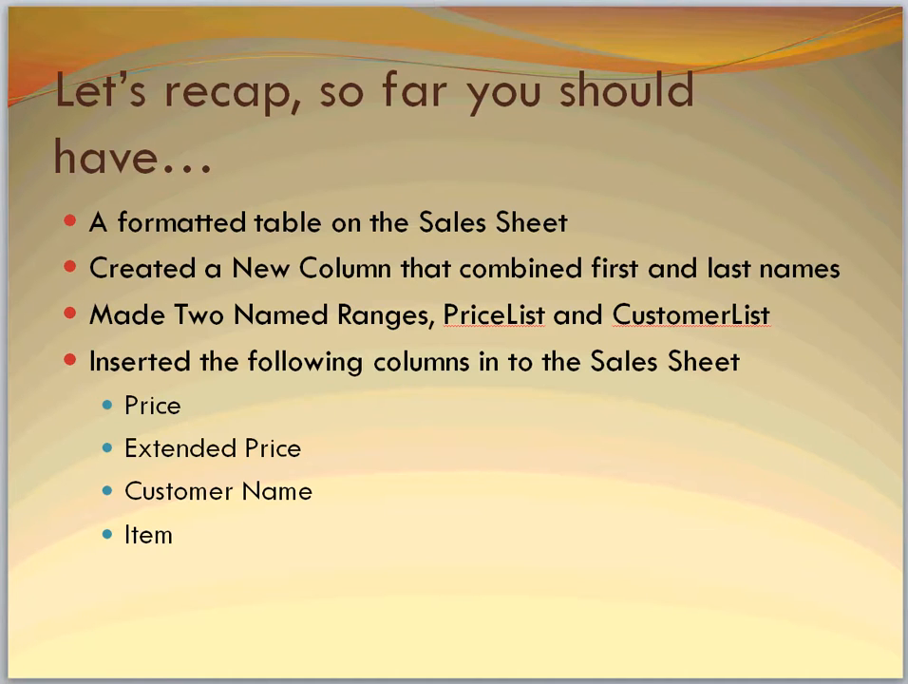
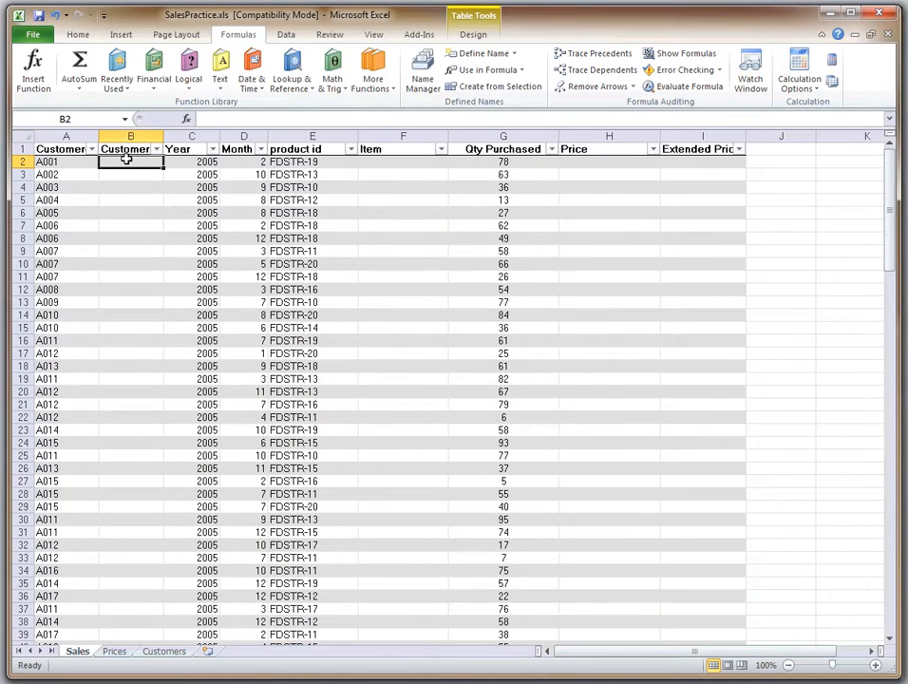
Start a VLOOKUP in B2 with A2 as the lookup value and CustomerList as the table array
{"action": "left_click", "coordinate": [307, 88]}
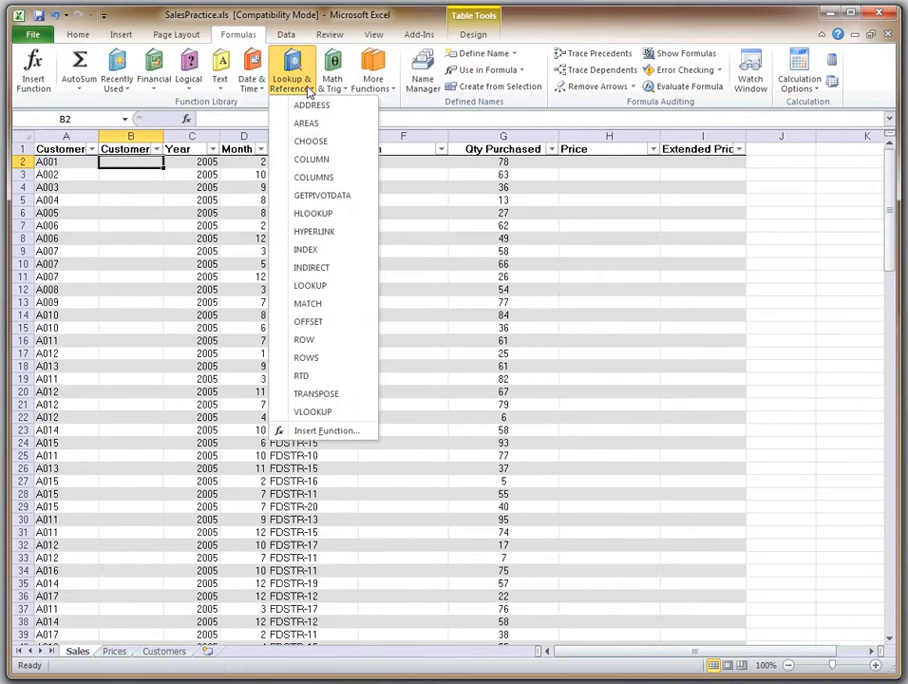
{"action": "left_click", "coordinate": [315, 412]}
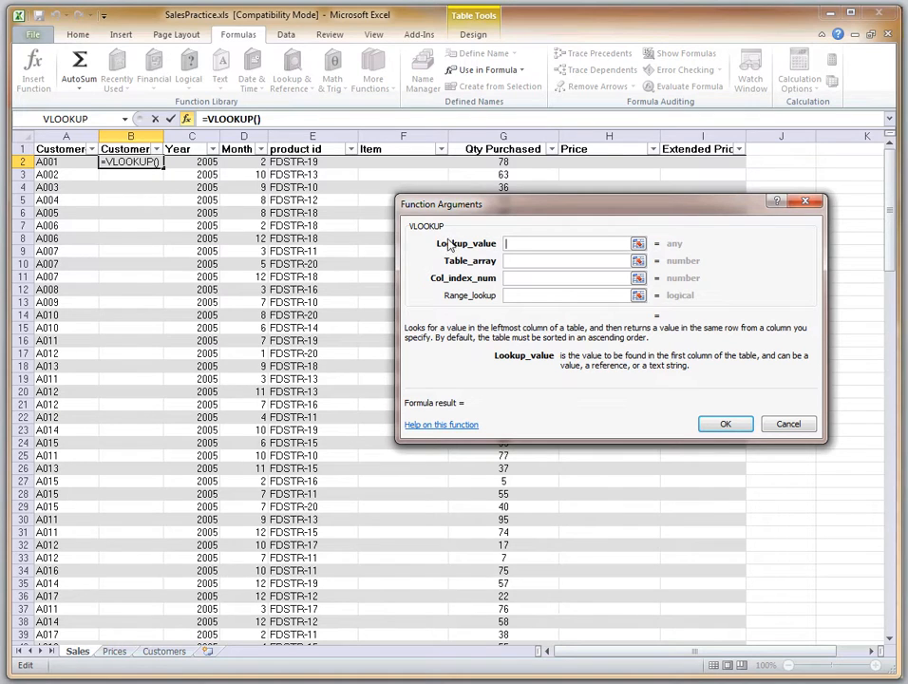
{"action": "left_click", "coordinate": [59, 163]}
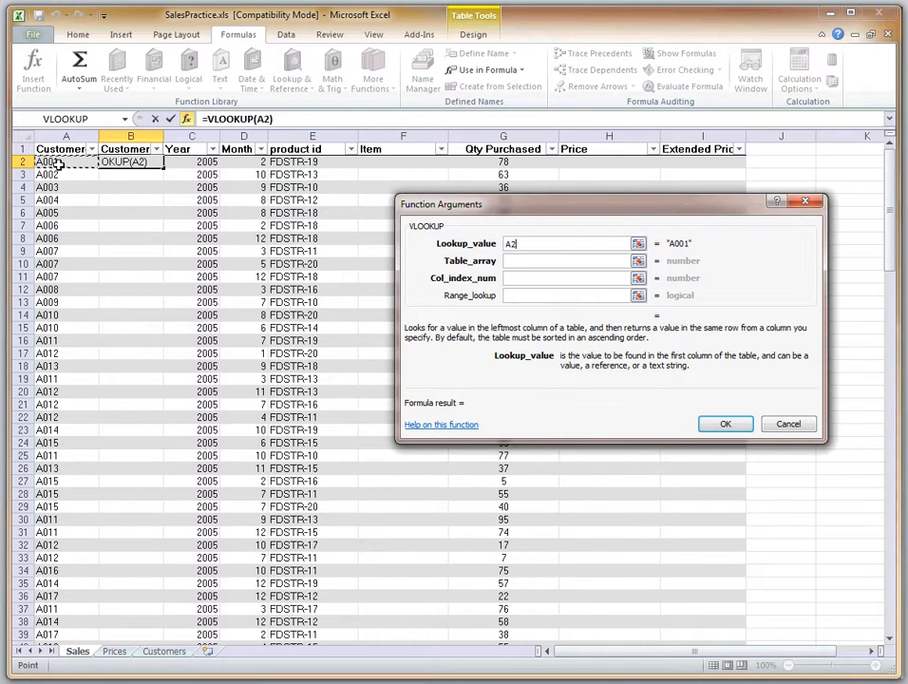
{"action": "left_click", "coordinate": [515, 261]}
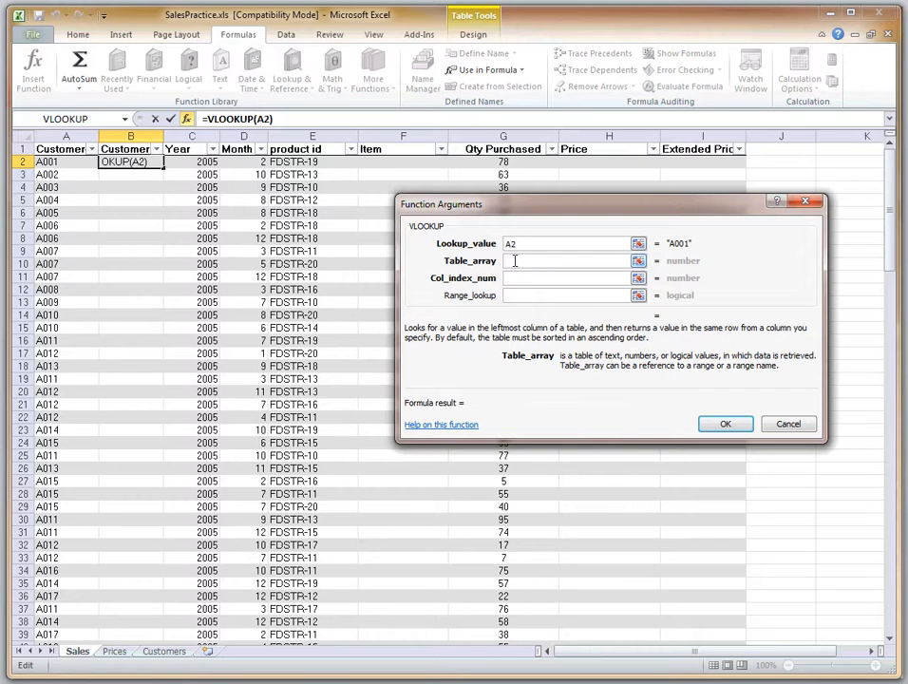
{"action": "type", "text": "Customer"}
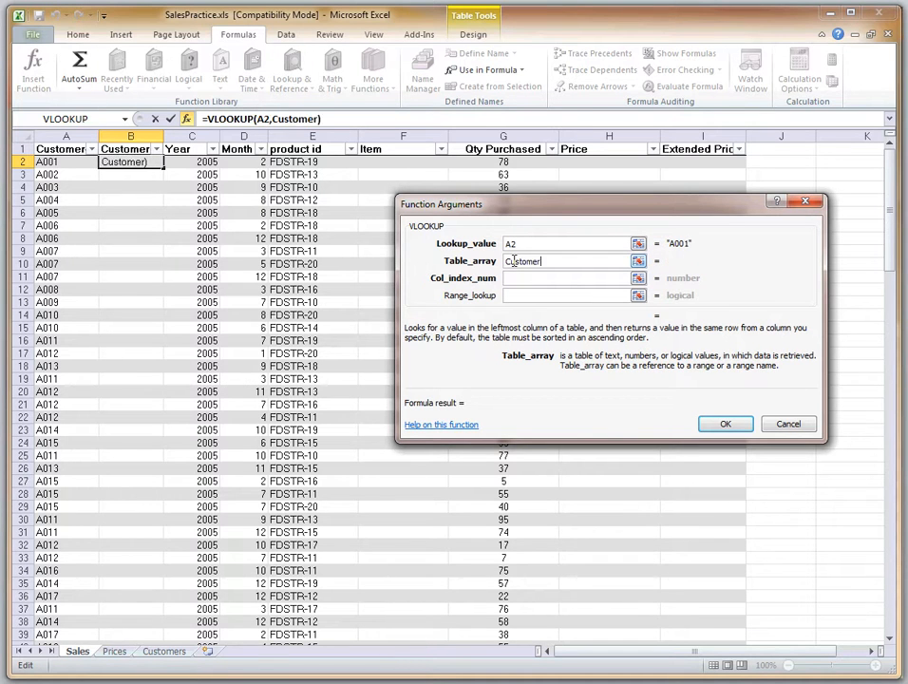
{"action": "type", "text": "List"}
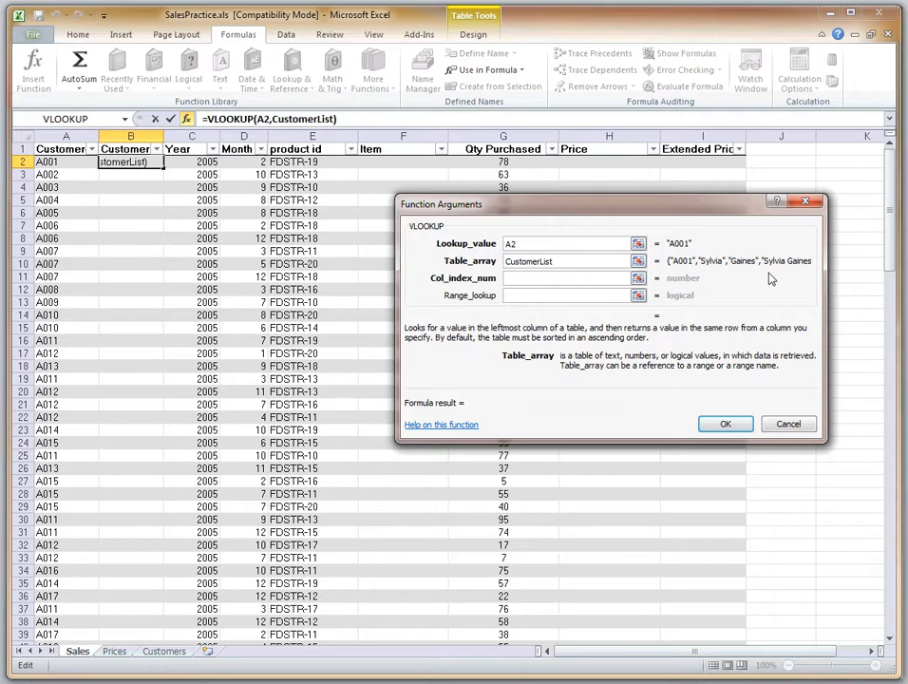
Complete the Customer Name VLOOKUP with column index 4, checked against the Customers sheet, and range lookup False
{"action": "left_click", "coordinate": [536, 278]}
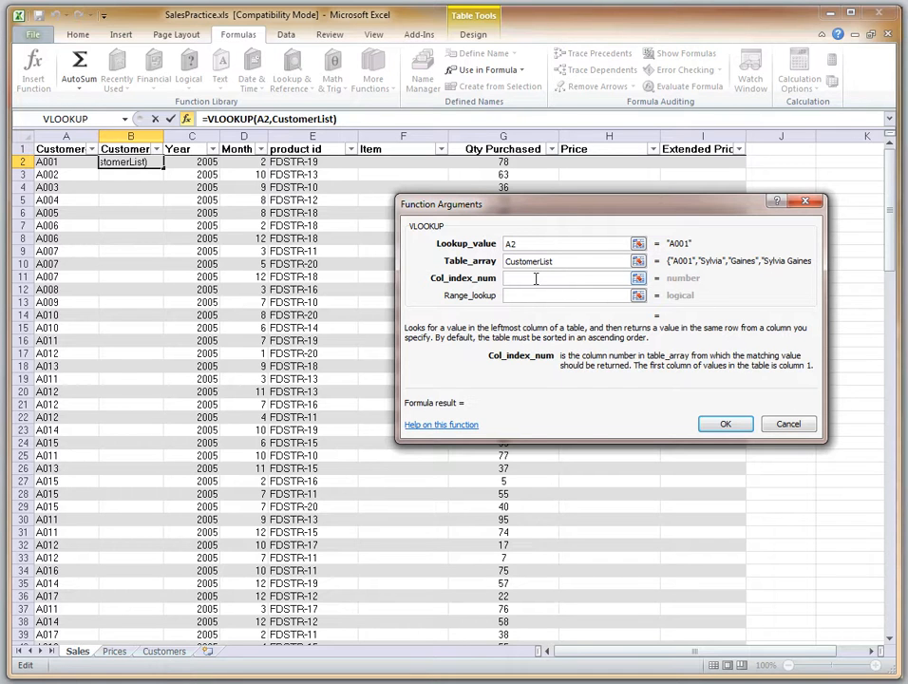
{"action": "left_click", "coordinate": [179, 653]}
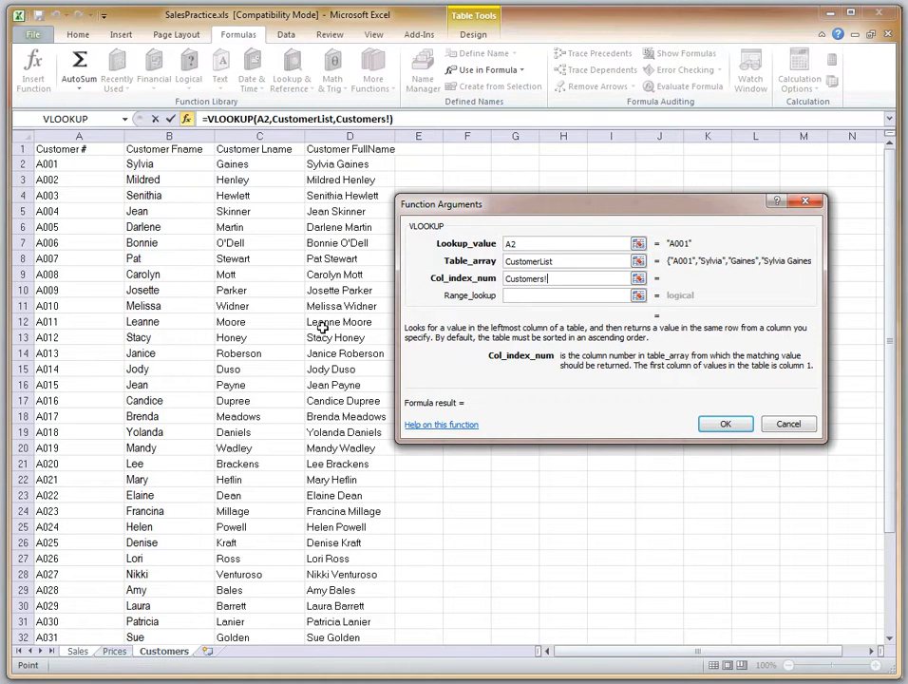
{"action": "left_click_drag", "start_coordinate": [565, 277], "coordinate": [480, 279]}
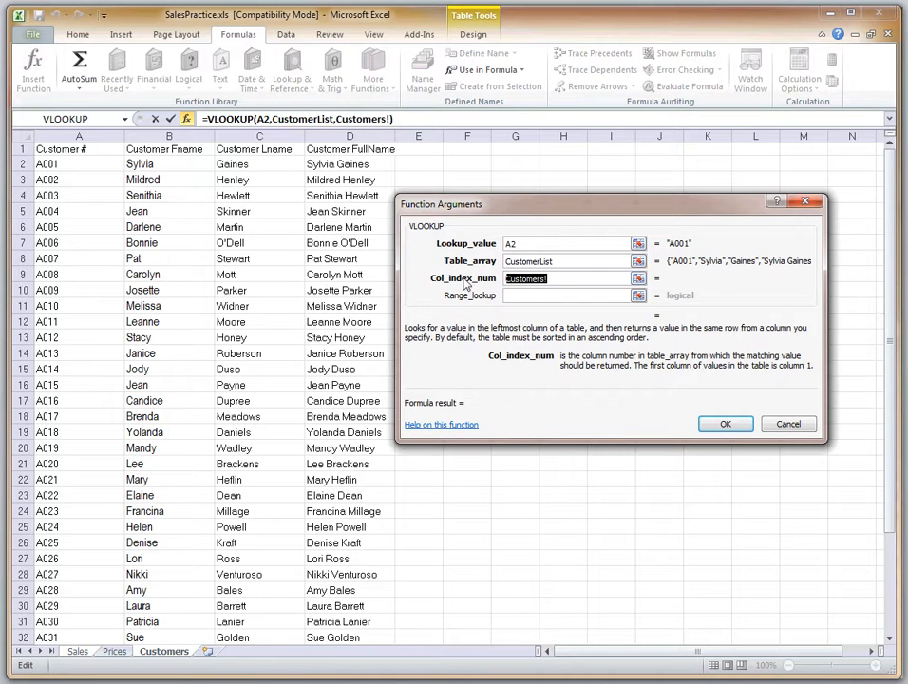
{"action": "key", "text": "BackSpace"}
{"action": "type", "text": "4"}
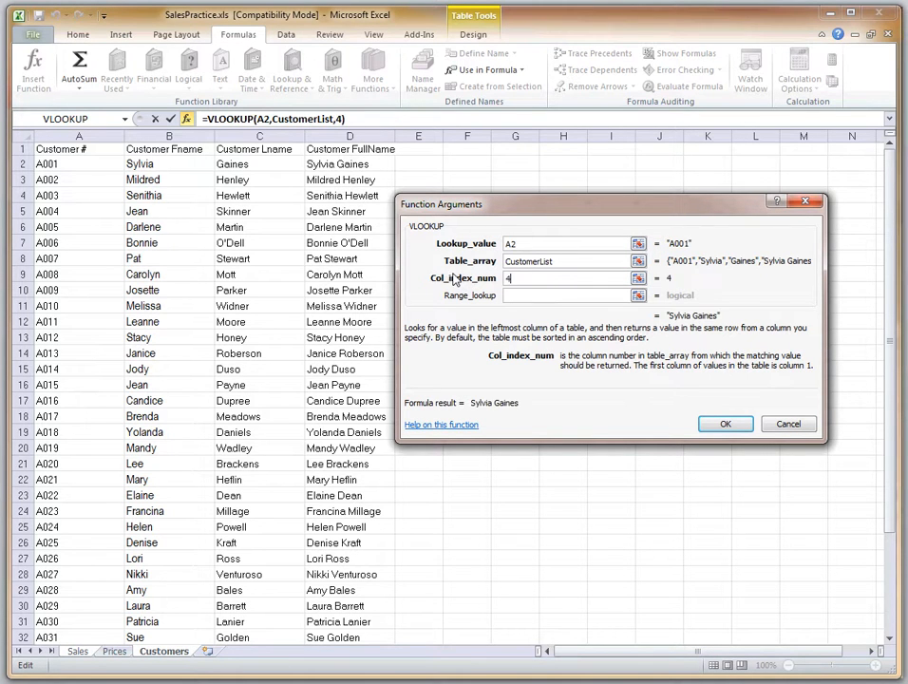
{"action": "left_click", "coordinate": [530, 295]}
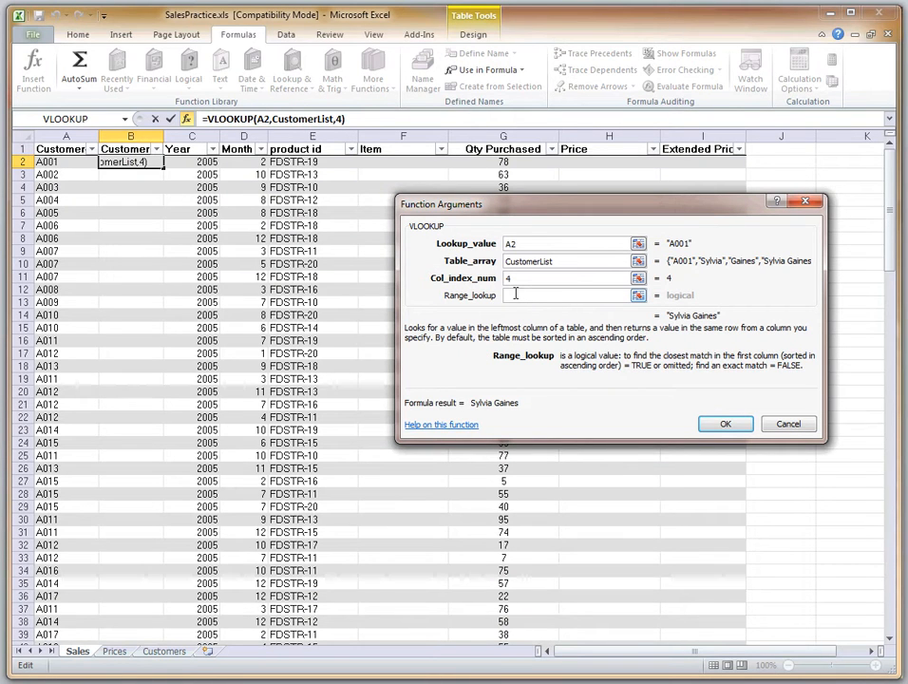
{"action": "type", "text": "False"}
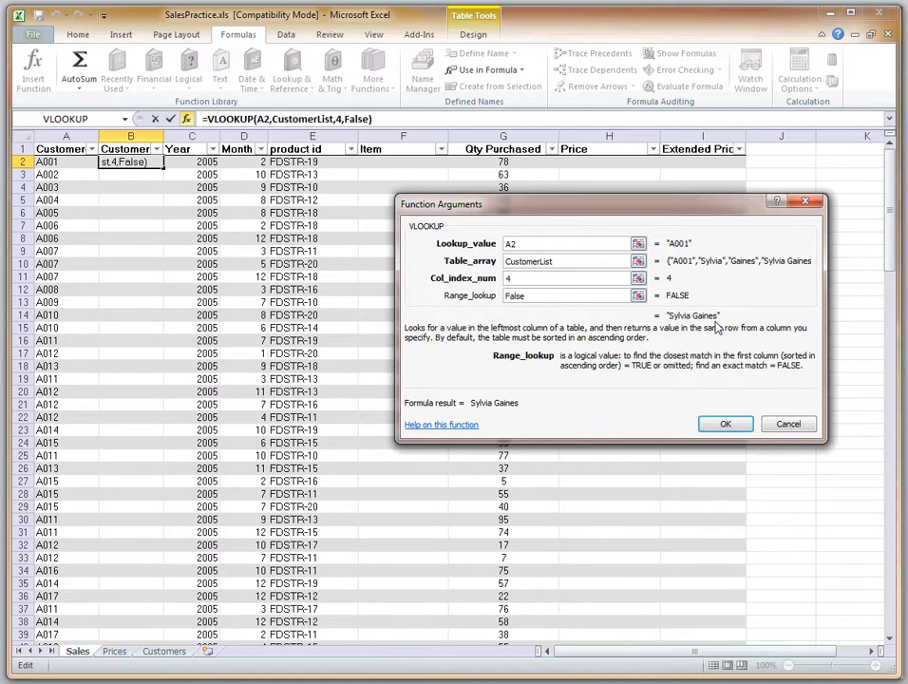
{"action": "left_click", "coordinate": [726, 425]}
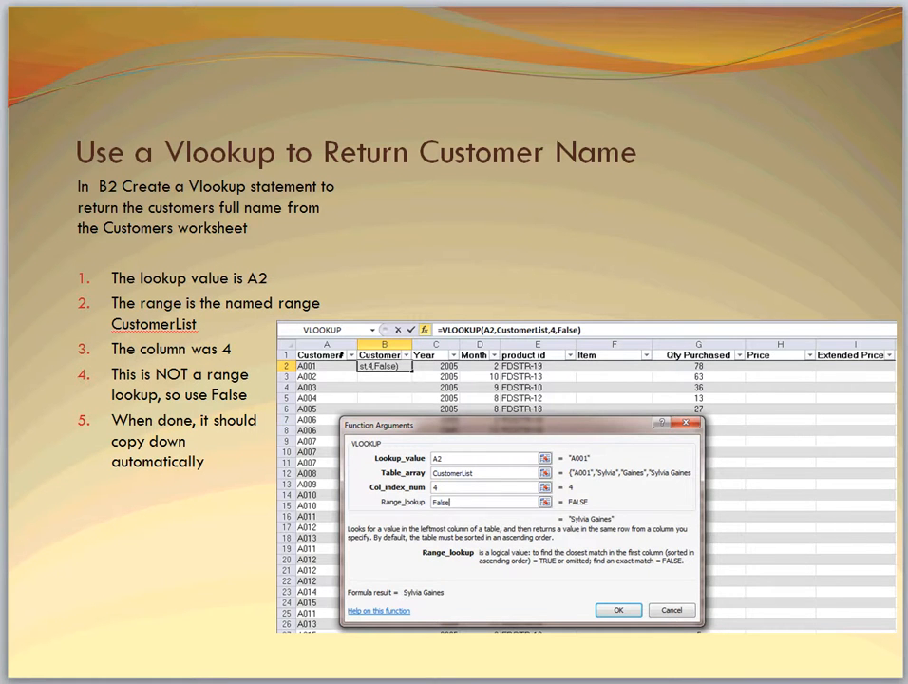
Advance the PowerPoint presentation to the slide on Vlookups for item name and price, and return to the Excel workbook
{"action": "key", "text": "Page_Down"}
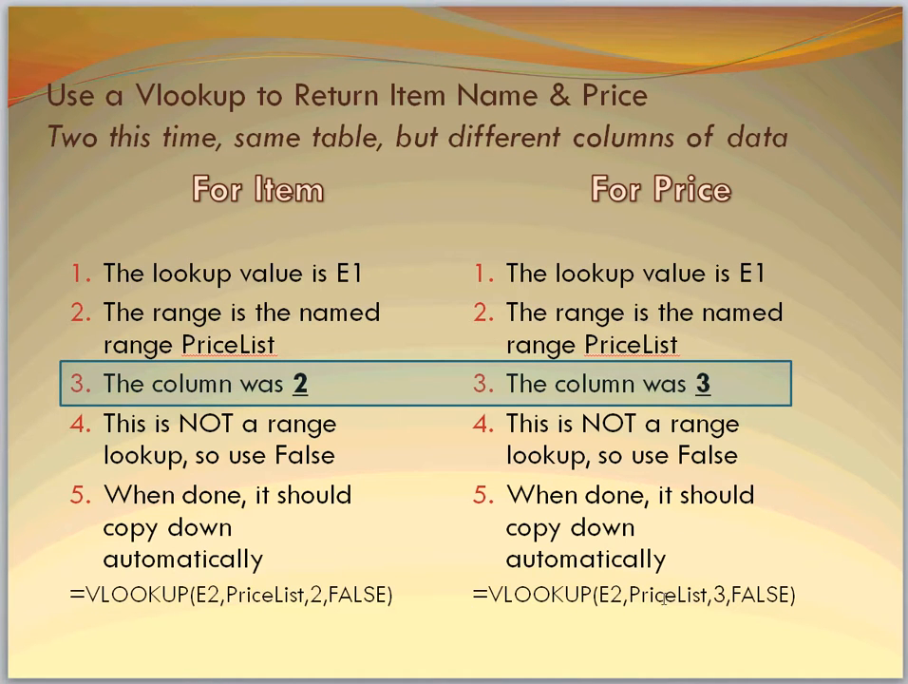
{"action": "key", "text": "alt+Tab"}
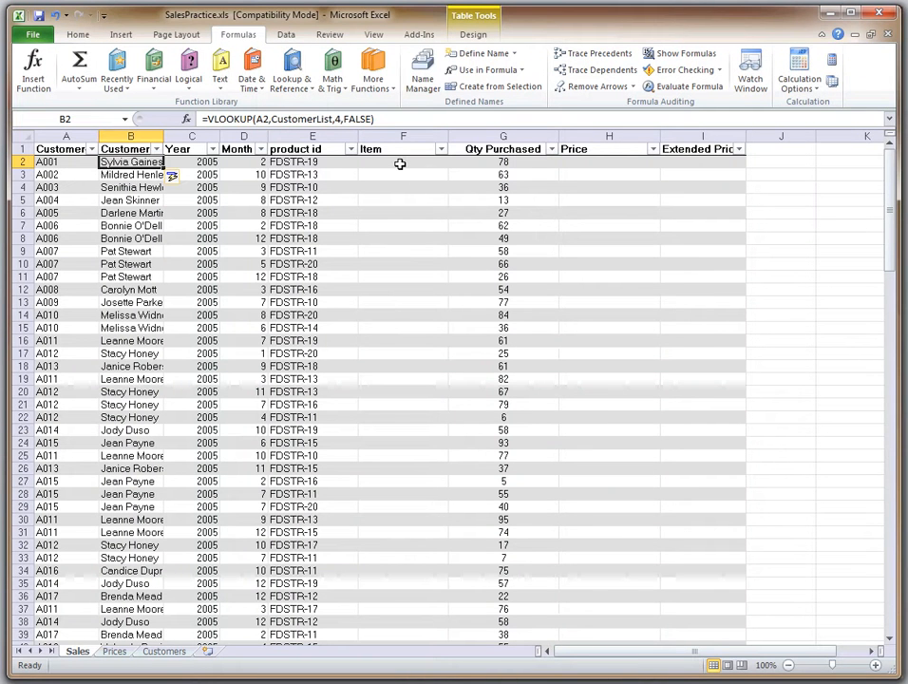
Start a VLOOKUP in F2 with E2 as the lookup value and PriceList as the table array
{"action": "left_click", "coordinate": [400, 164]}
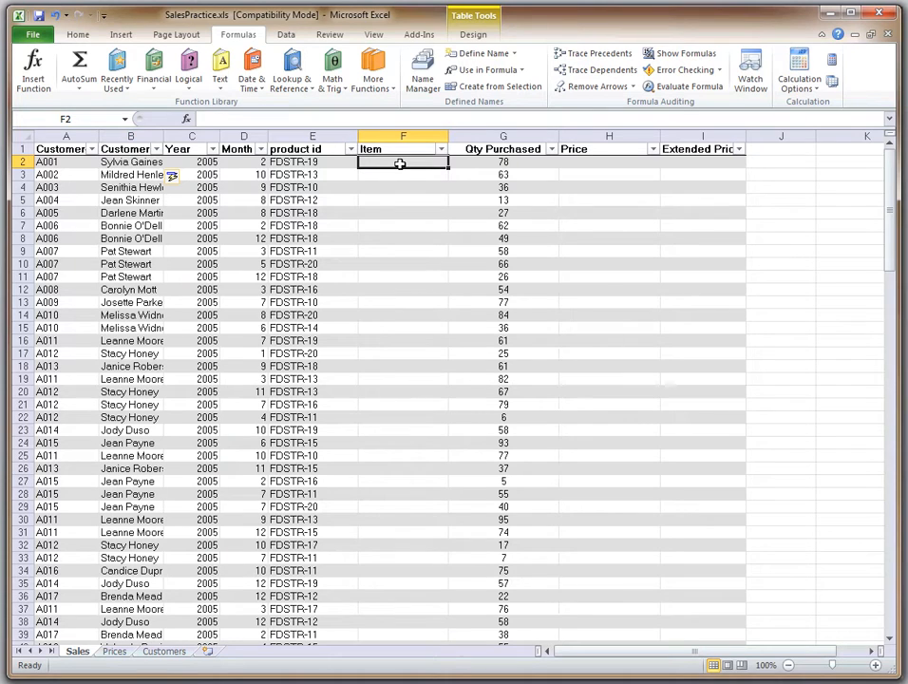
{"action": "type", "text": "="}
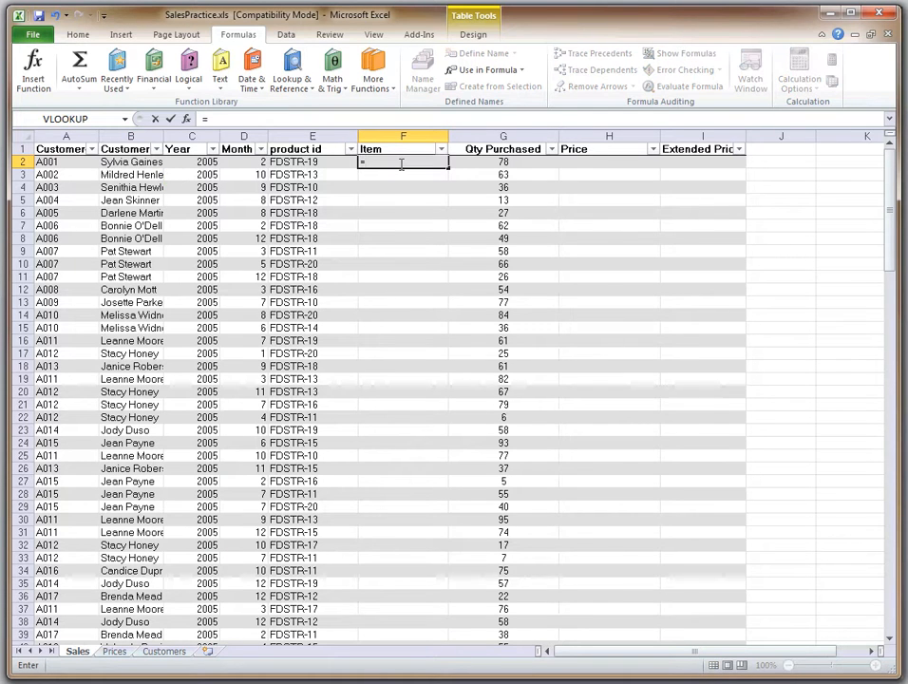
{"action": "left_click", "coordinate": [295, 81]}
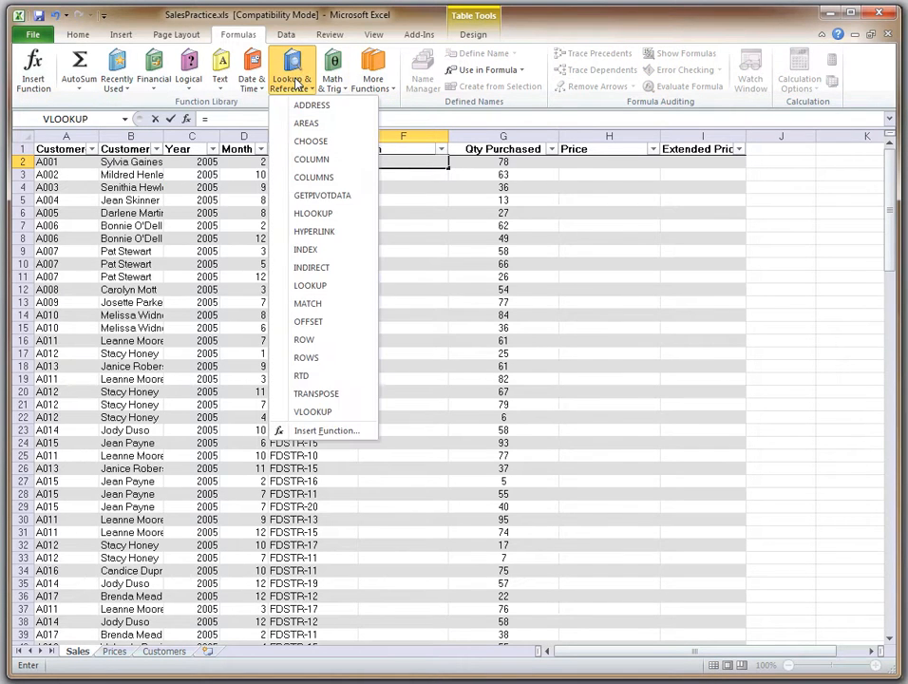
{"action": "left_click", "coordinate": [328, 412]}
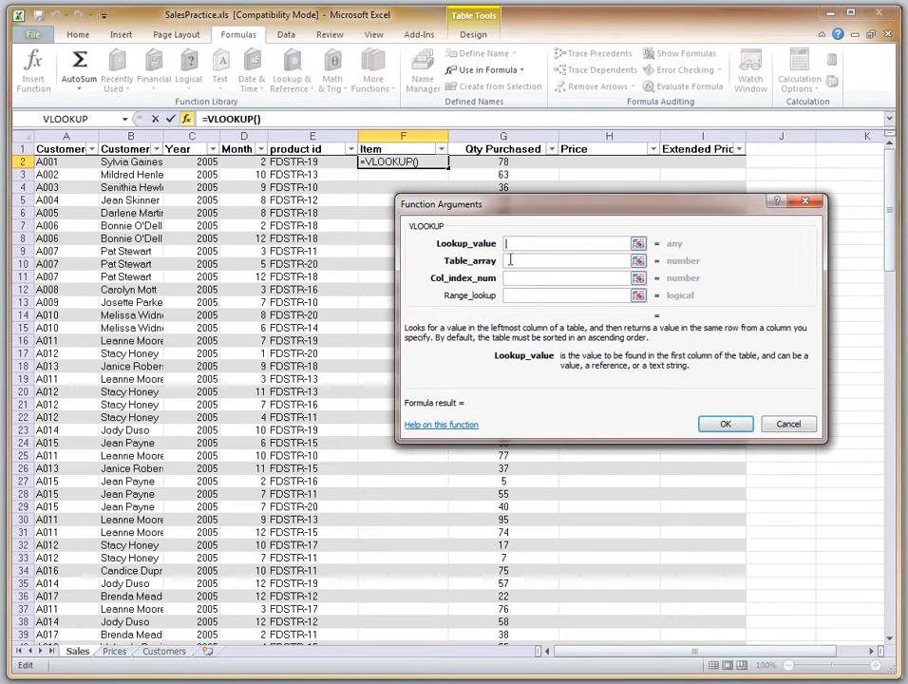
{"action": "left_click", "coordinate": [316, 161]}
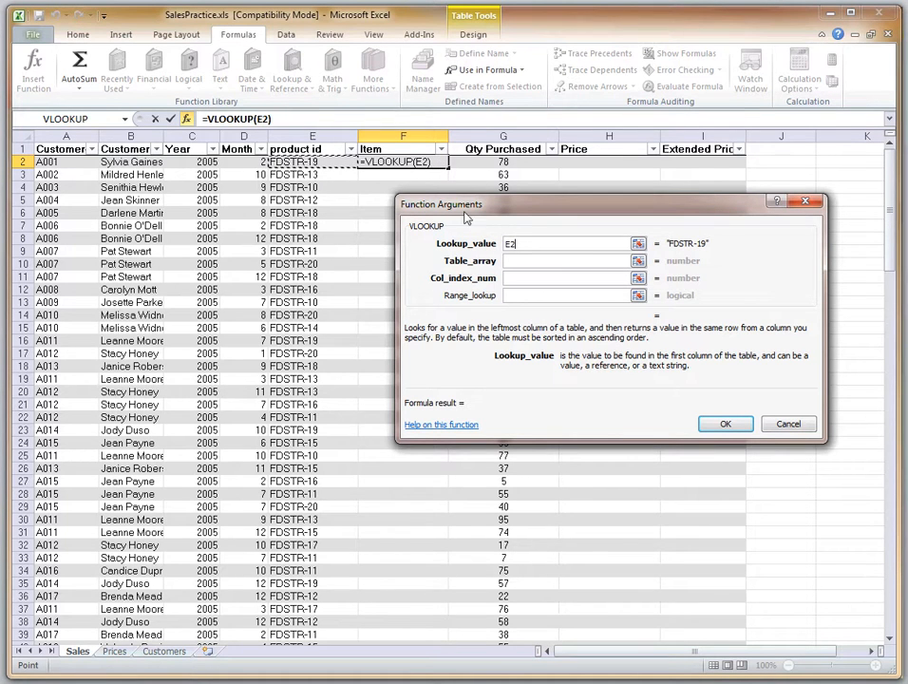
{"action": "left_click", "coordinate": [516, 262]}
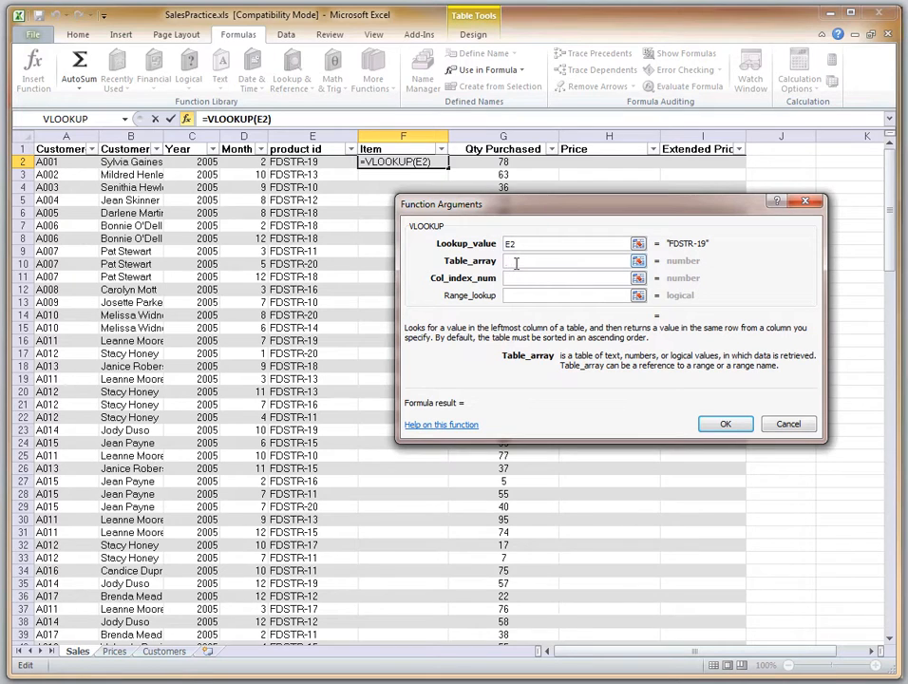
{"action": "type", "text": "PriceList"}
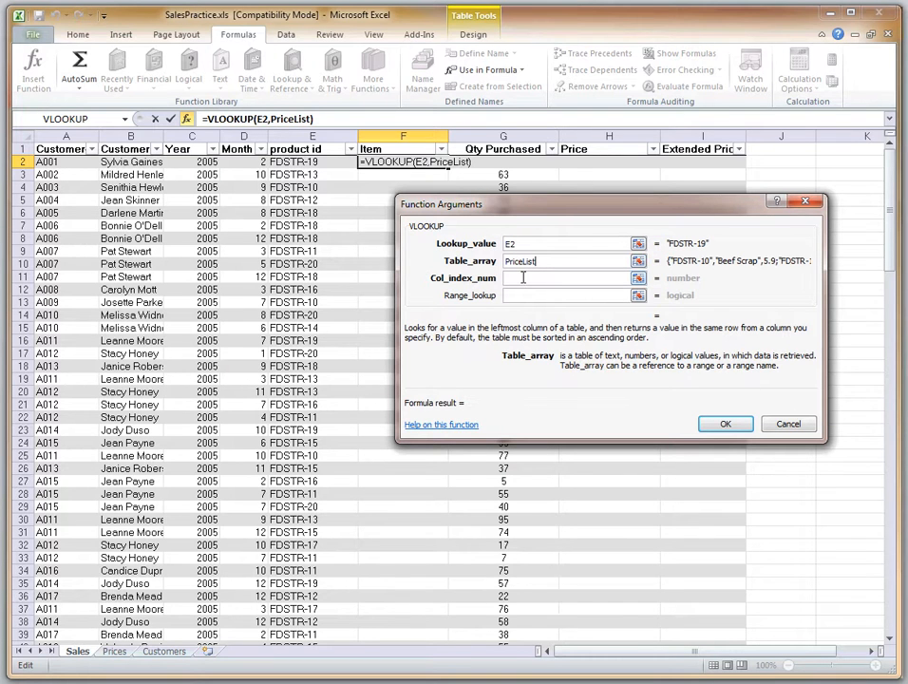
Complete the Item VLOOKUP with column index 2, checked against the Prices sheet, and range lookup FALSE
{"action": "left_click", "coordinate": [523, 278]}
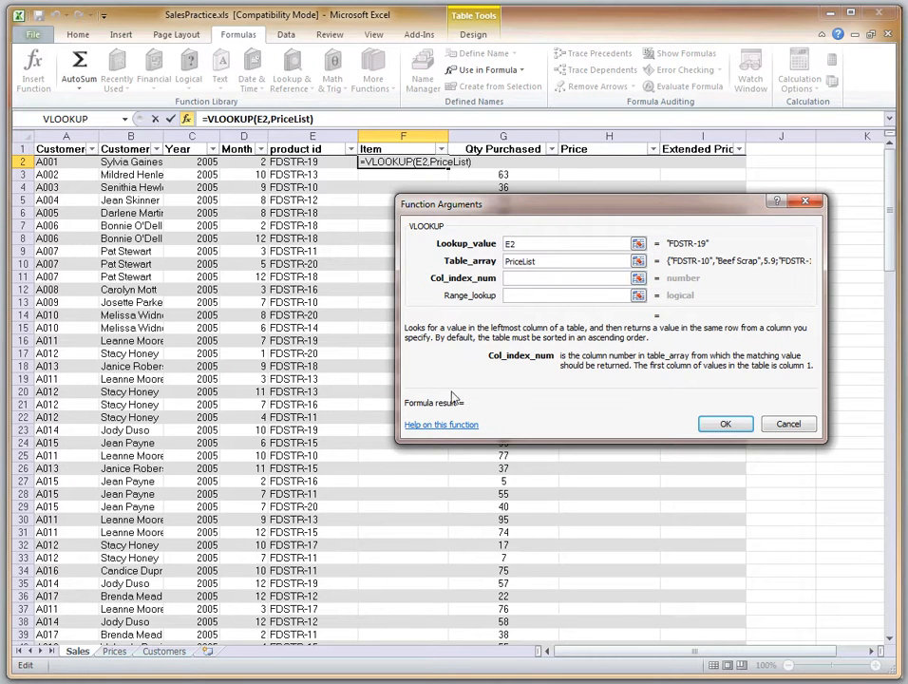
{"action": "left_click", "coordinate": [114, 652]}
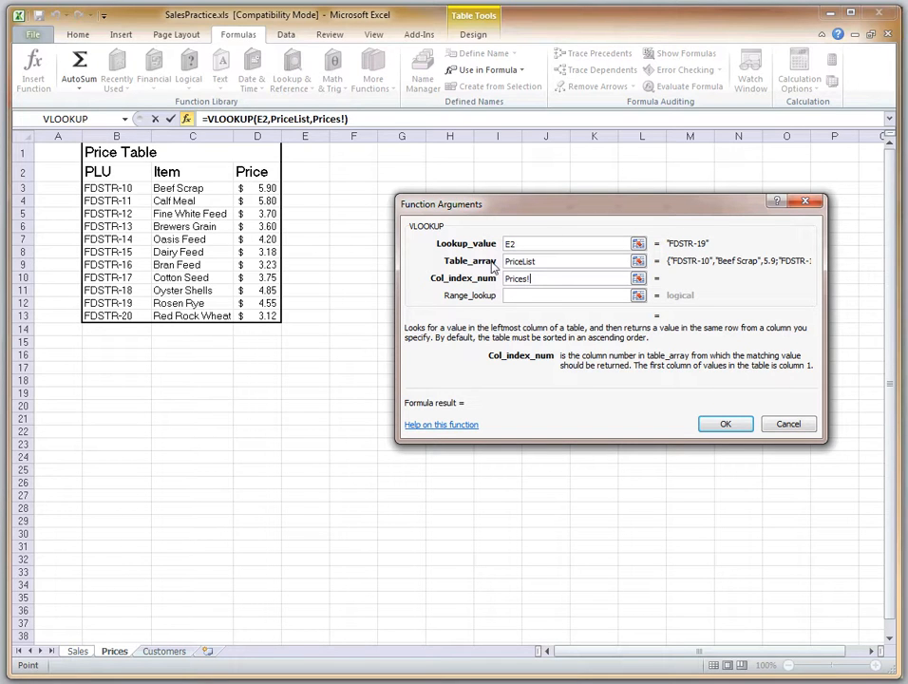
{"action": "left_click_drag", "start_coordinate": [543, 278], "coordinate": [495, 278]}
{"action": "key", "text": "BackSpace"}
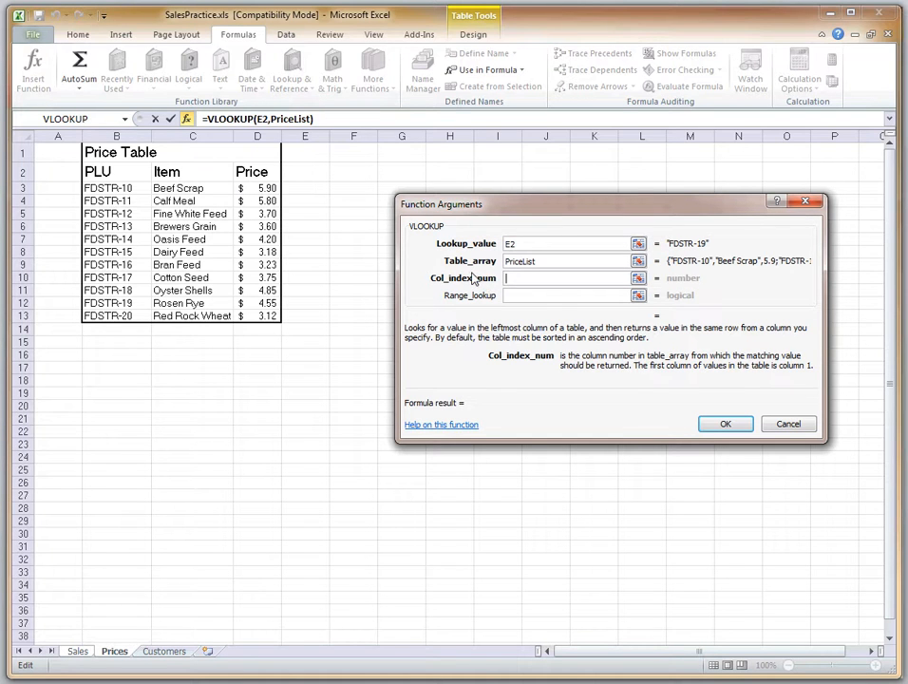
{"action": "type", "text": "2"}
{"action": "left_click", "coordinate": [531, 294]}
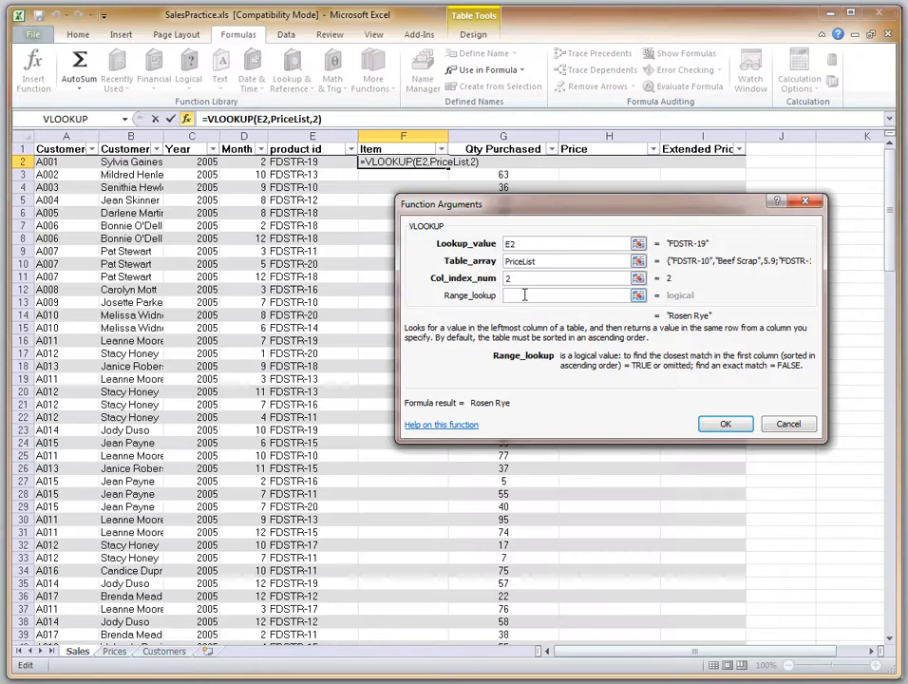
{"action": "type", "text": "FALSE"}
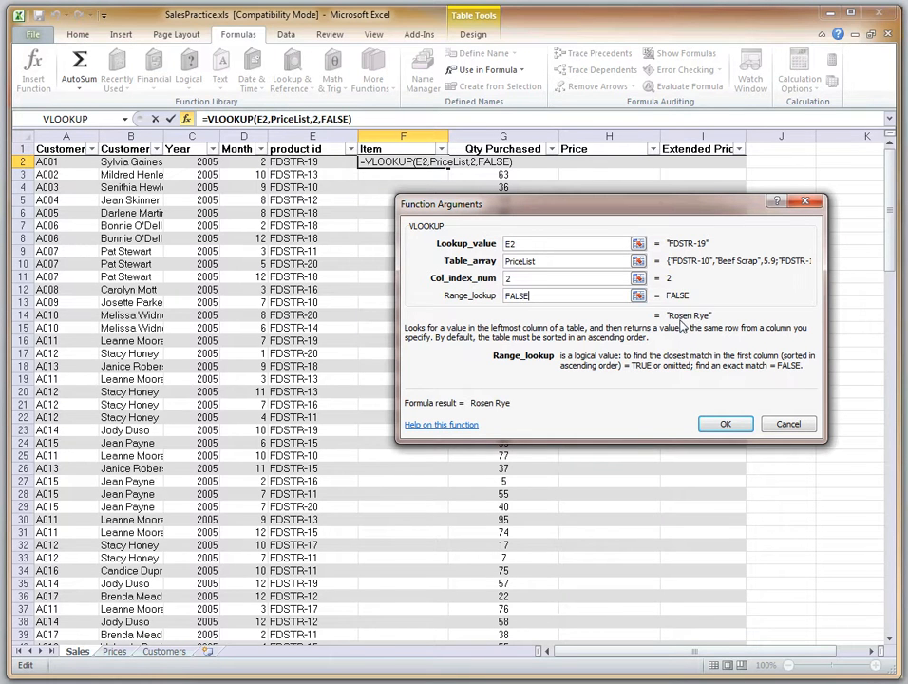
{"action": "left_click", "coordinate": [725, 425]}
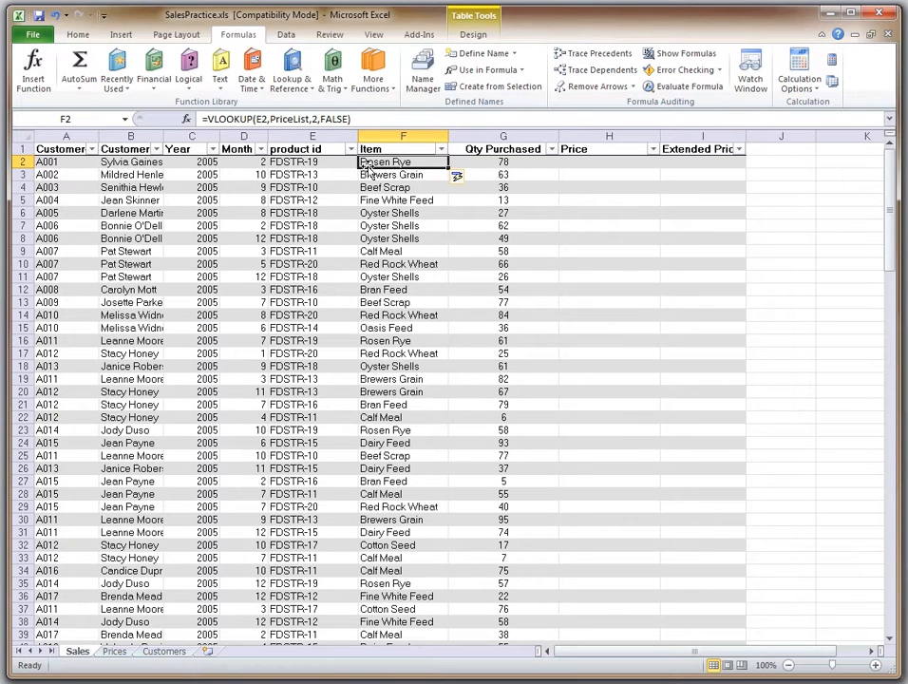
Start a VLOOKUP in H2 of the Price column with E2 as the lookup value and PriceList as the table array
{"action": "left_click", "coordinate": [584, 162]}
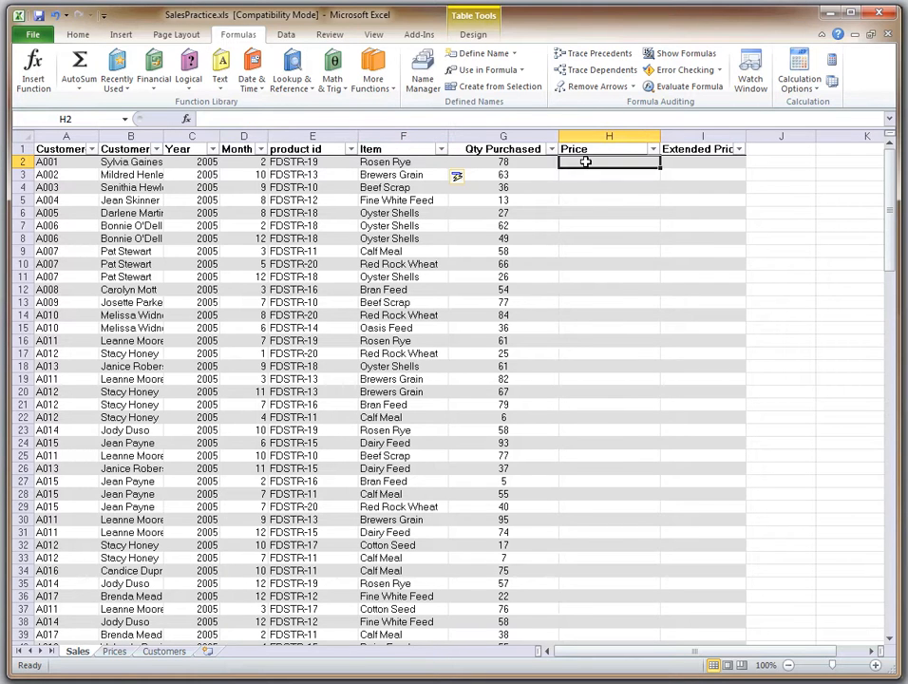
{"action": "left_click", "coordinate": [298, 91]}
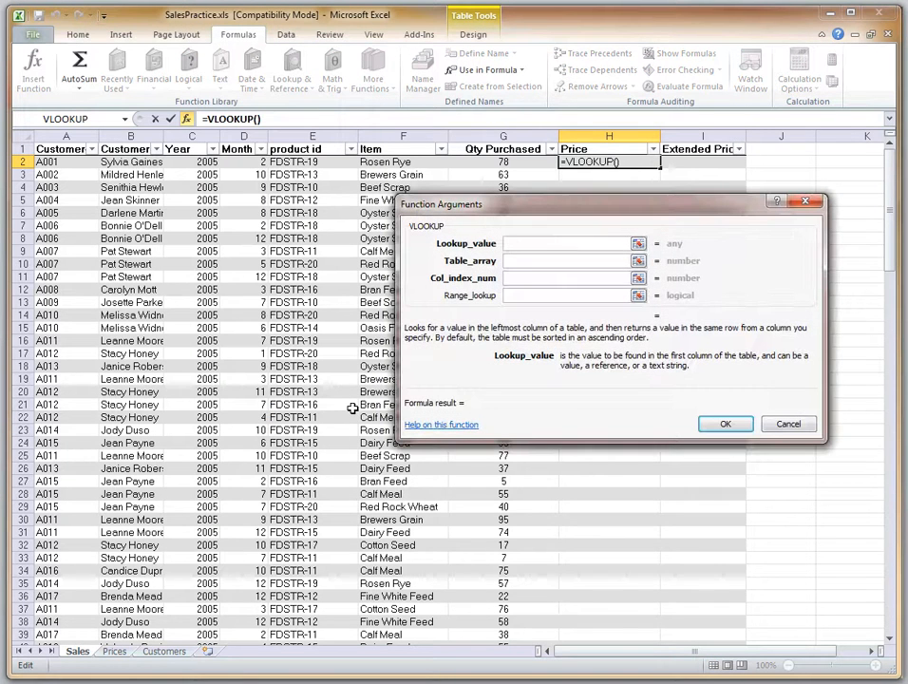
{"action": "left_click", "coordinate": [294, 162]}
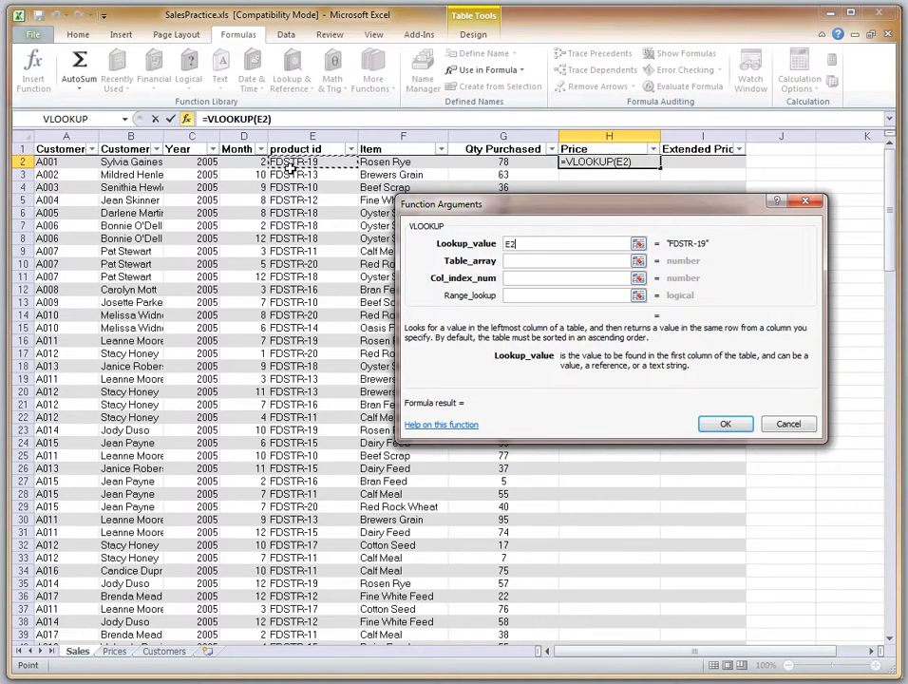
{"action": "left_click", "coordinate": [513, 260]}
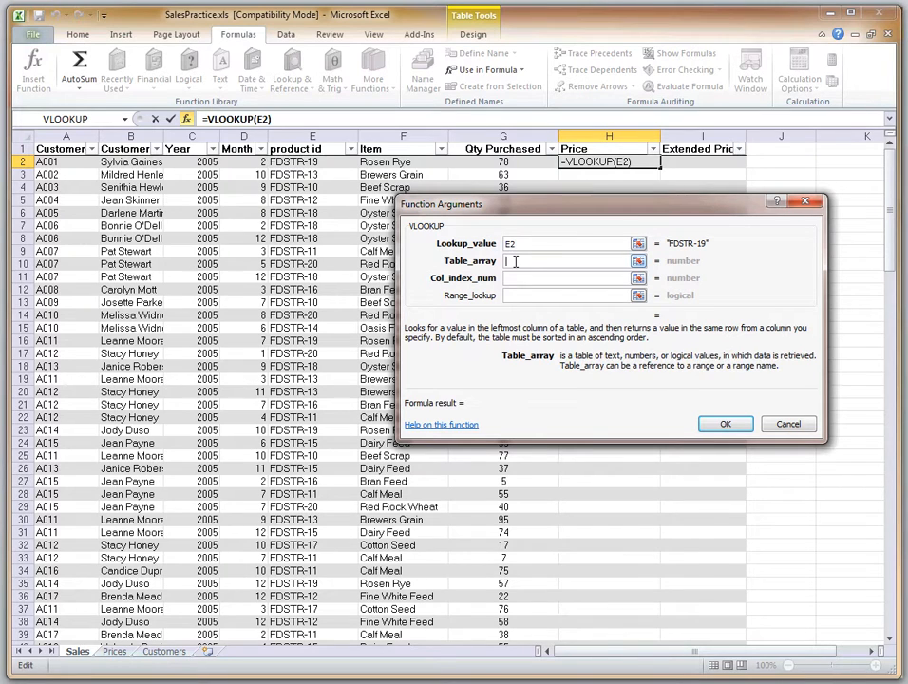
{"action": "type", "text": "PriceLi"}
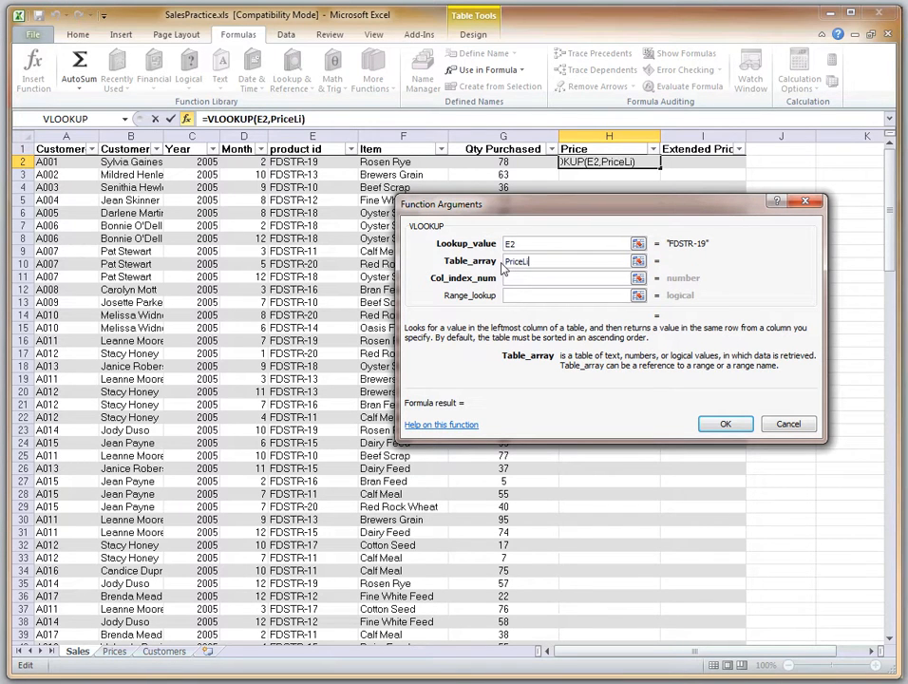
{"action": "type", "text": "st"}
Complete the Price VLOOKUP with column index 3 and range lookup FALSE
{"action": "left_click", "coordinate": [520, 277]}
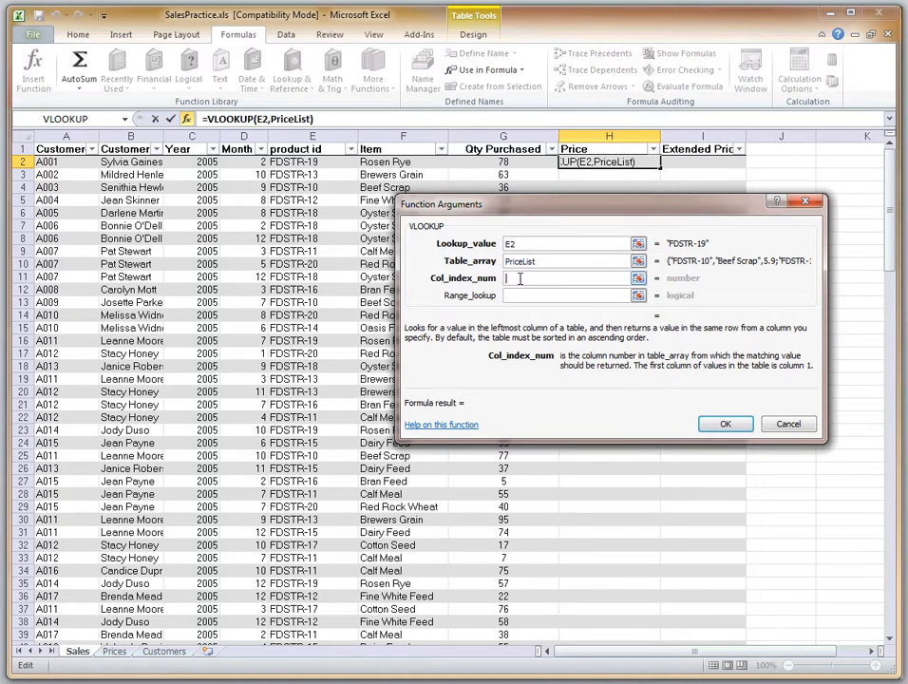
{"action": "type", "text": "3"}
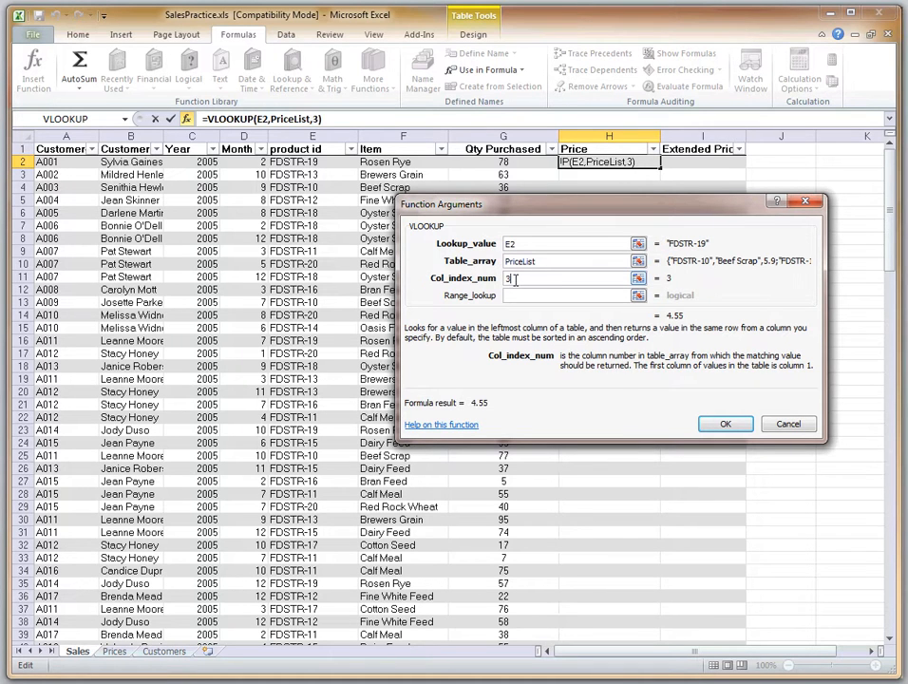
{"action": "left_click", "coordinate": [517, 294]}
{"action": "type", "text": "FALSE"}
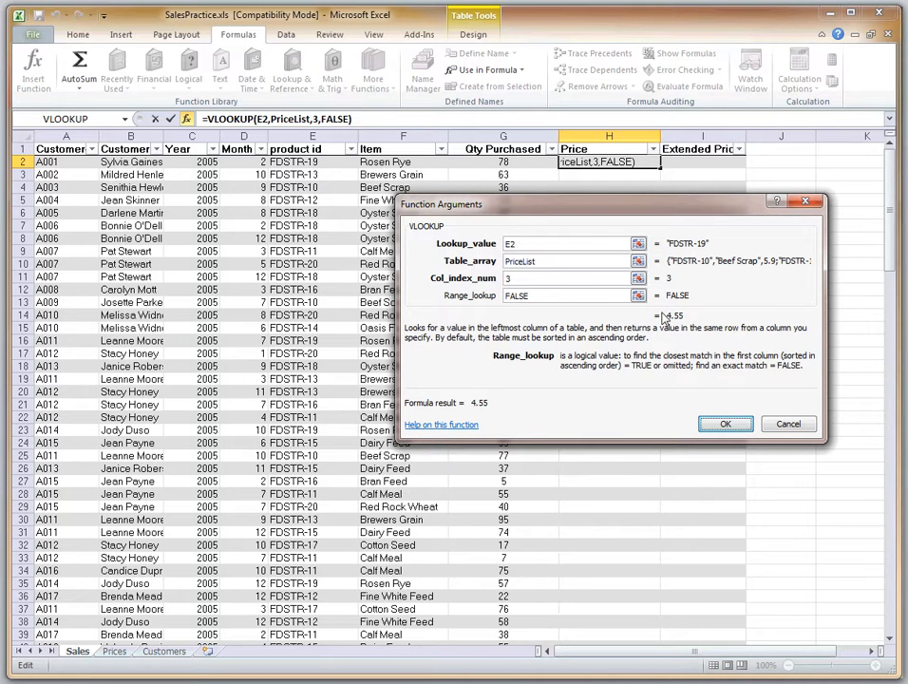
{"action": "left_click", "coordinate": [722, 424]}
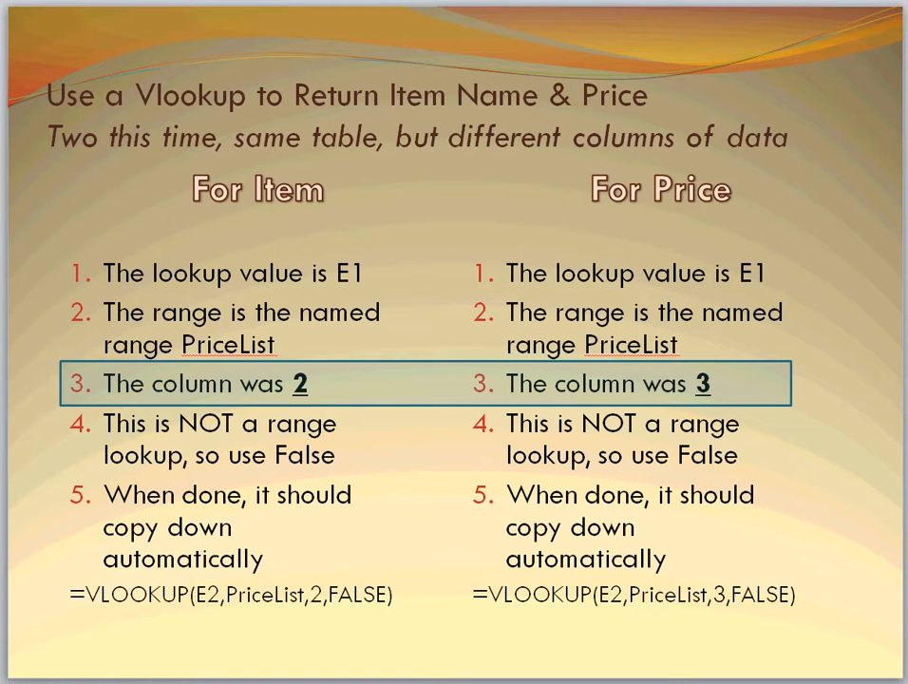
Advance the PowerPoint presentation one slide, return to the Excel workbook, and format the Price and Extended Price columns as Currency
{"action": "key", "text": "Page_Down"}
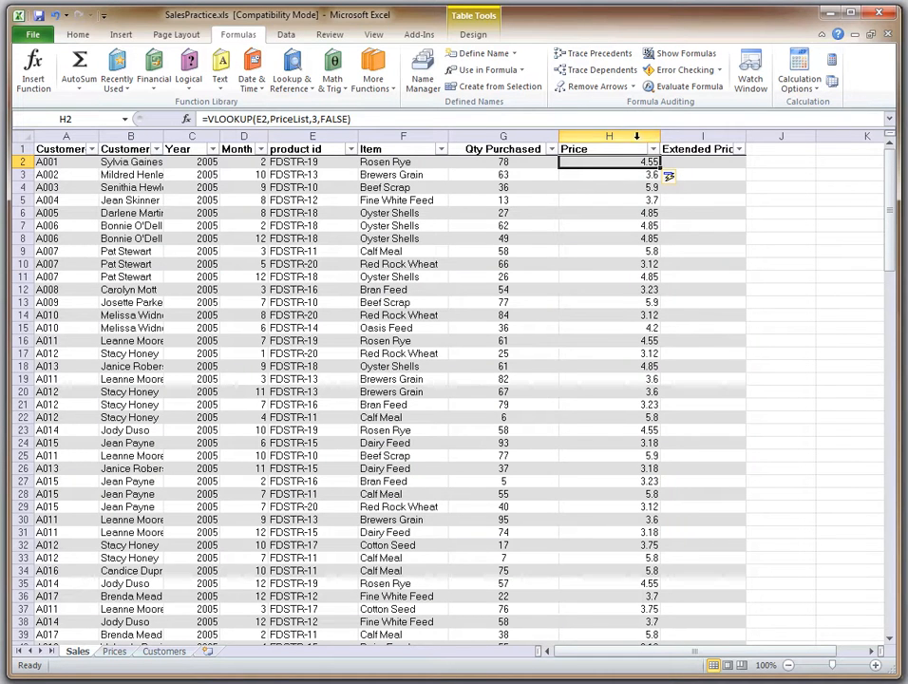
{"action": "left_click", "coordinate": [626, 130]}
{"action": "left_click_drag", "start_coordinate": [626, 131], "coordinate": [699, 138]}
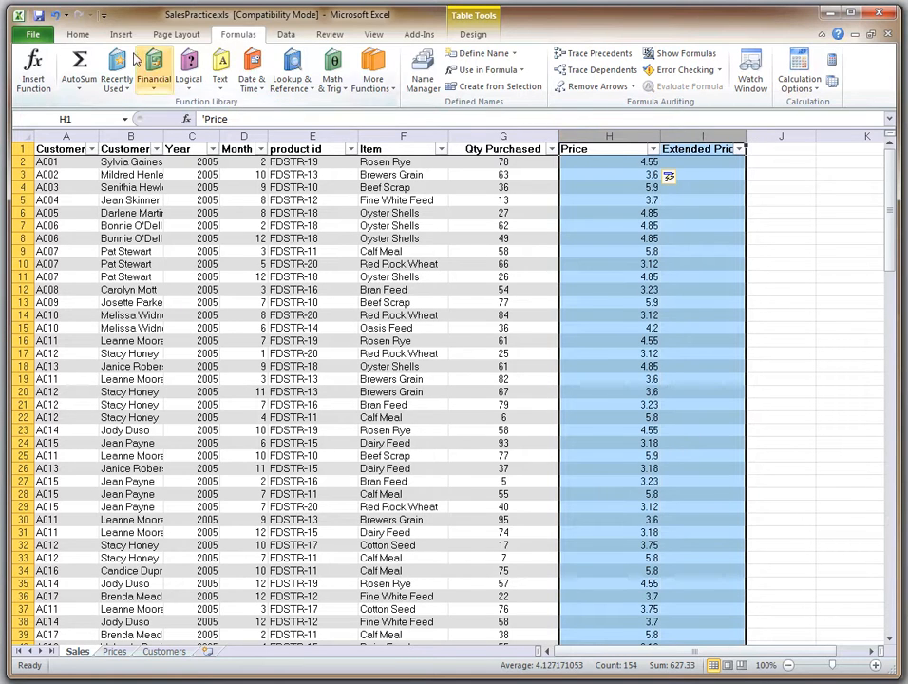
{"action": "left_click", "coordinate": [69, 33]}
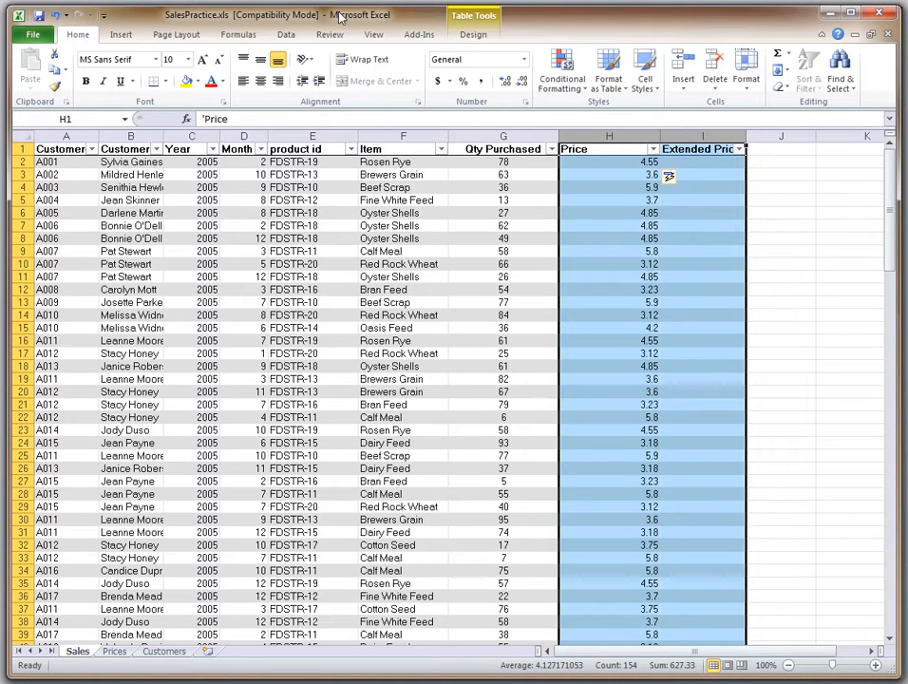
{"action": "left_click", "coordinate": [524, 60]}
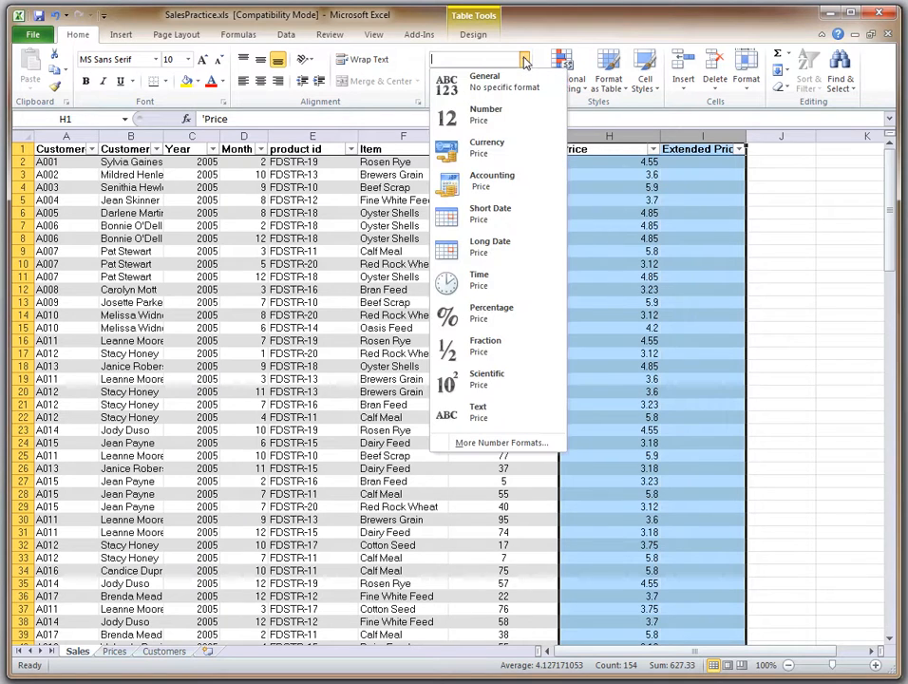
{"action": "left_click", "coordinate": [494, 164]}
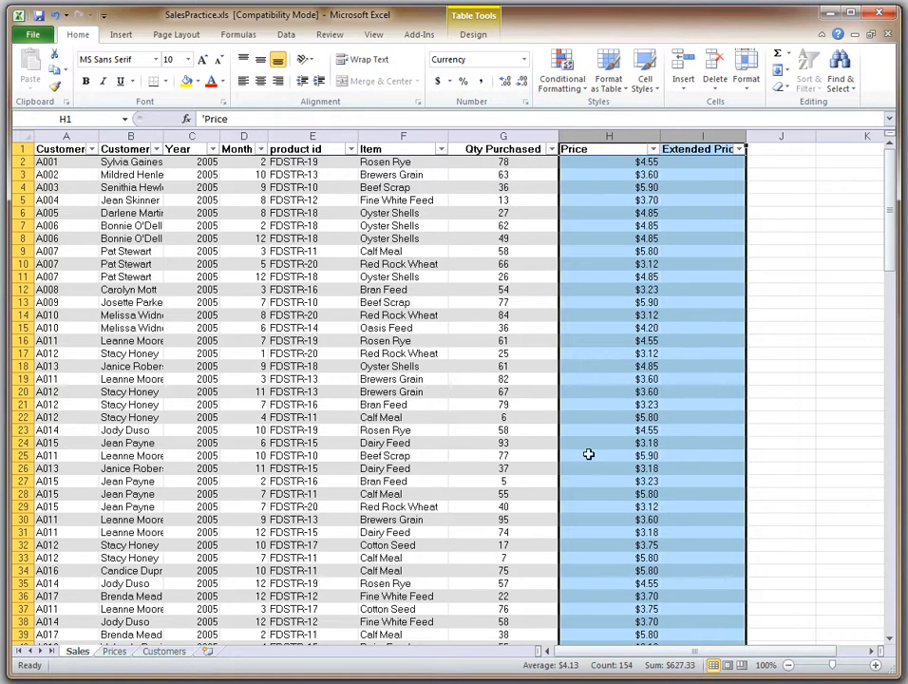
Select cell I2, the first data cell of the Extended Price column
{"action": "left_click", "coordinate": [692, 161]}
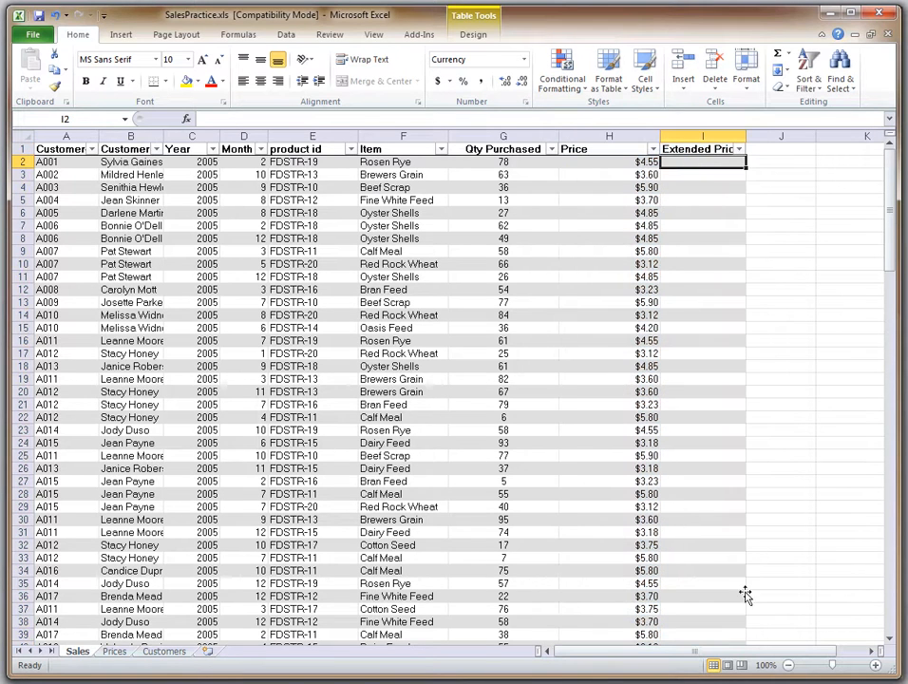
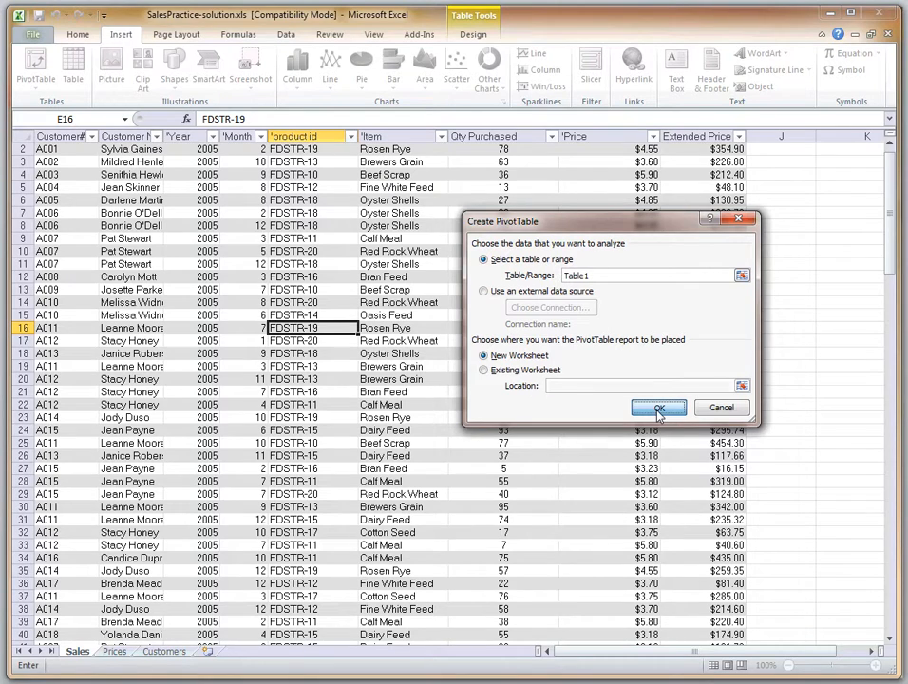
Create a pivot table from Table1 on a new worksheet, with Extended Price summed as values and Year as row labels
{"action": "left_click", "coordinate": [658, 408]}
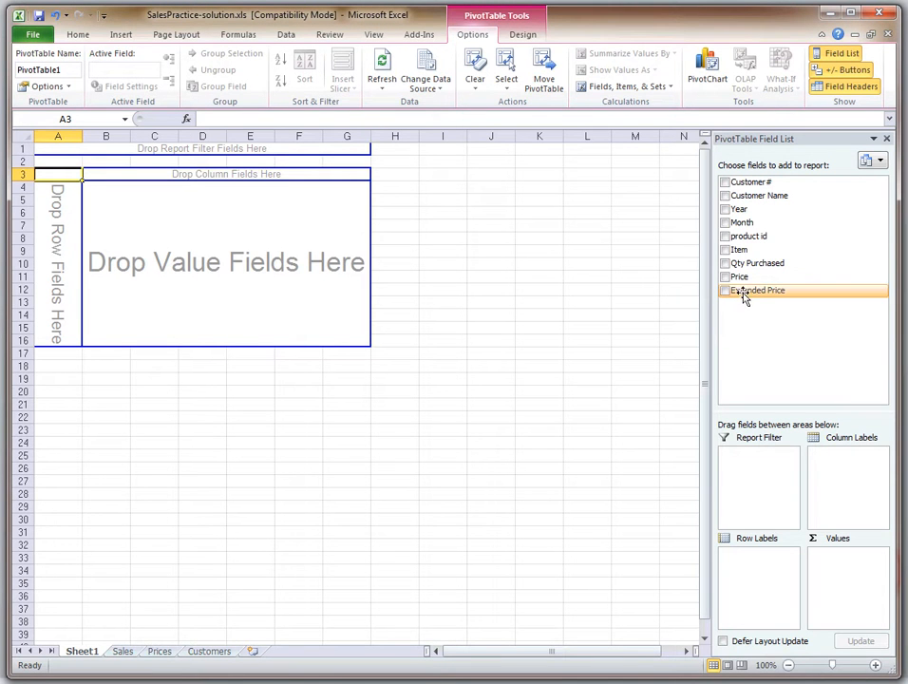
{"action": "left_click_drag", "start_coordinate": [745, 297], "coordinate": [848, 585]}
{"action": "left_click_drag", "start_coordinate": [738, 276], "coordinate": [751, 568]}
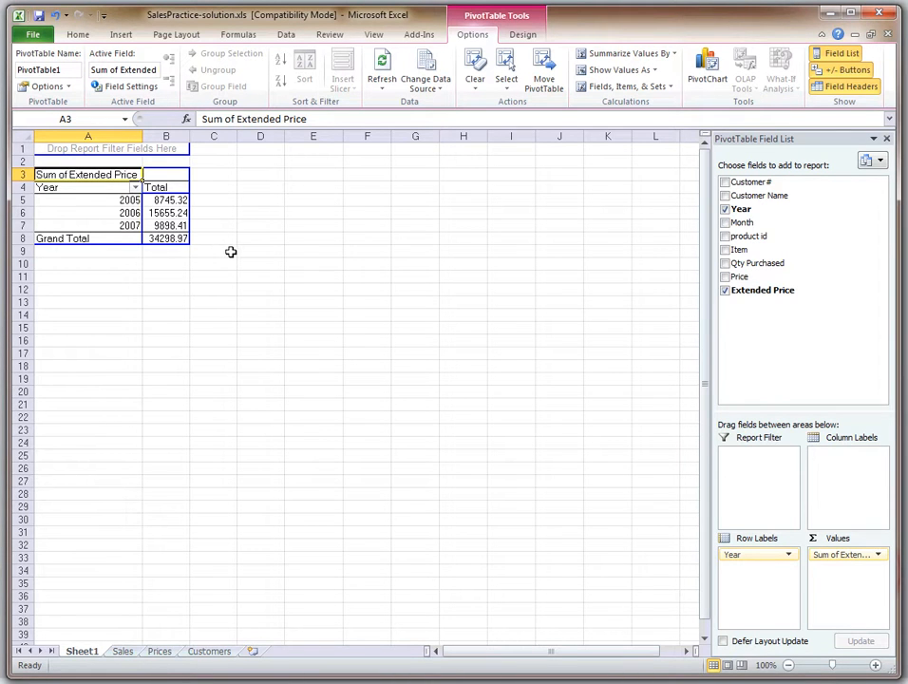
Rename the pivot table's worksheet as Question 1
{"action": "right_click", "coordinate": [85, 656]}
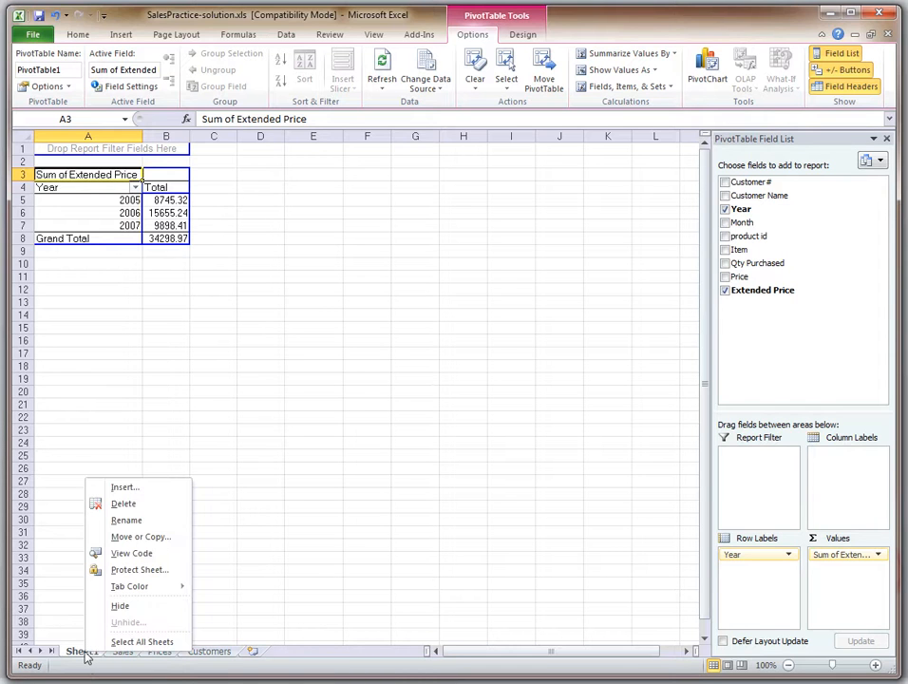
{"action": "left_click", "coordinate": [116, 520]}
{"action": "type", "text": "Question 1"}
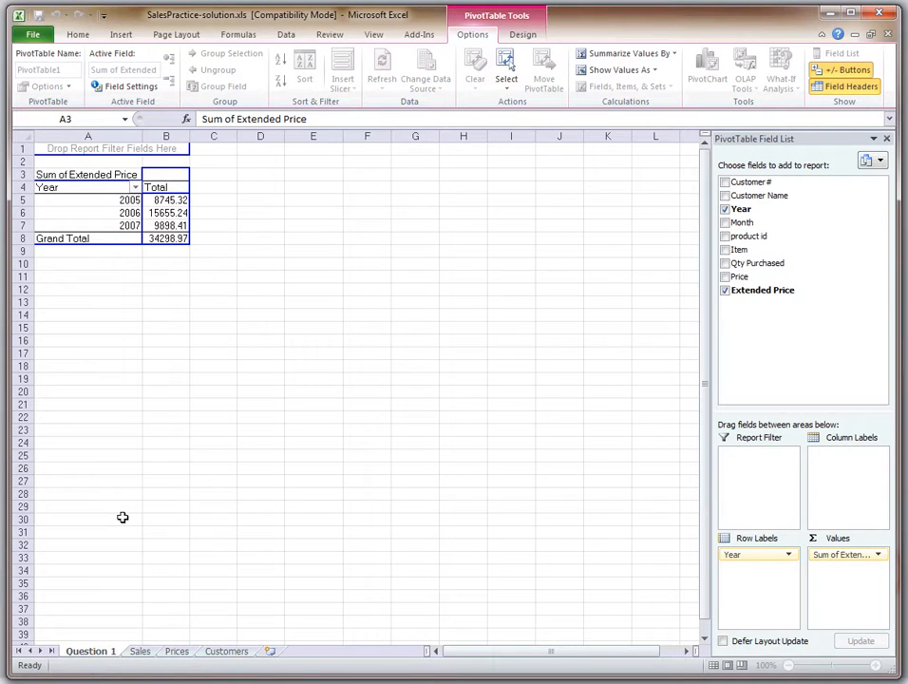
Select cells outside and inside the pivot table to toggle its field list, and advance the PowerPoint presentation one slide
{"action": "left_click", "coordinate": [272, 264]}
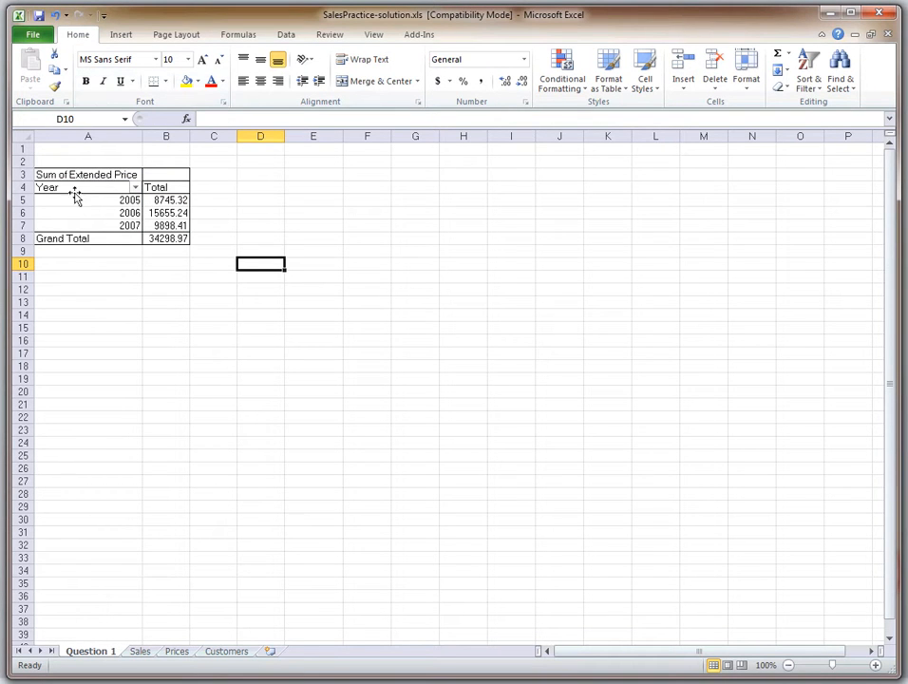
{"action": "left_click", "coordinate": [89, 211]}
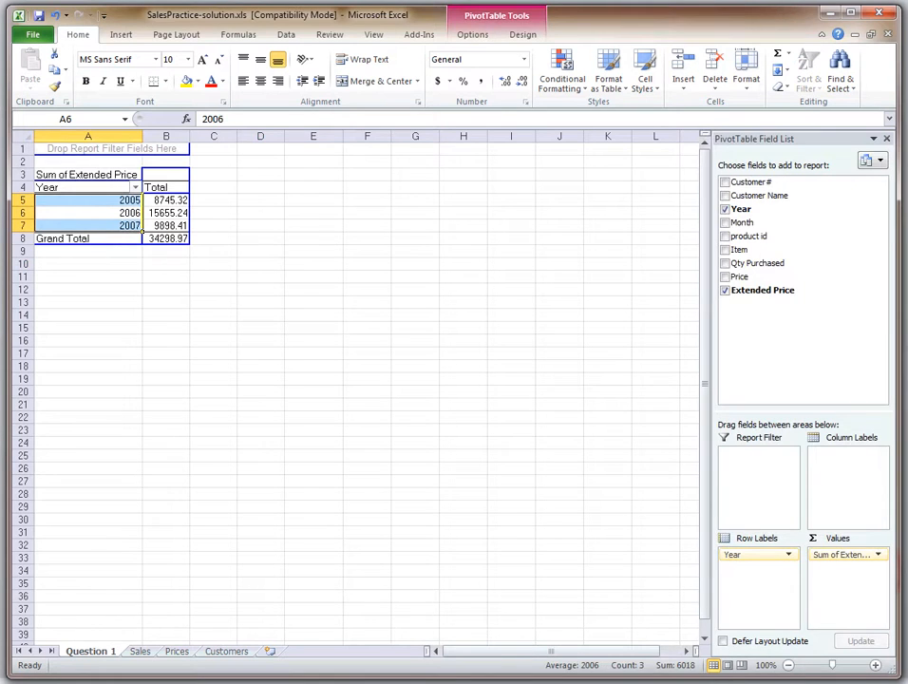
{"action": "left_click", "coordinate": [463, 225]}
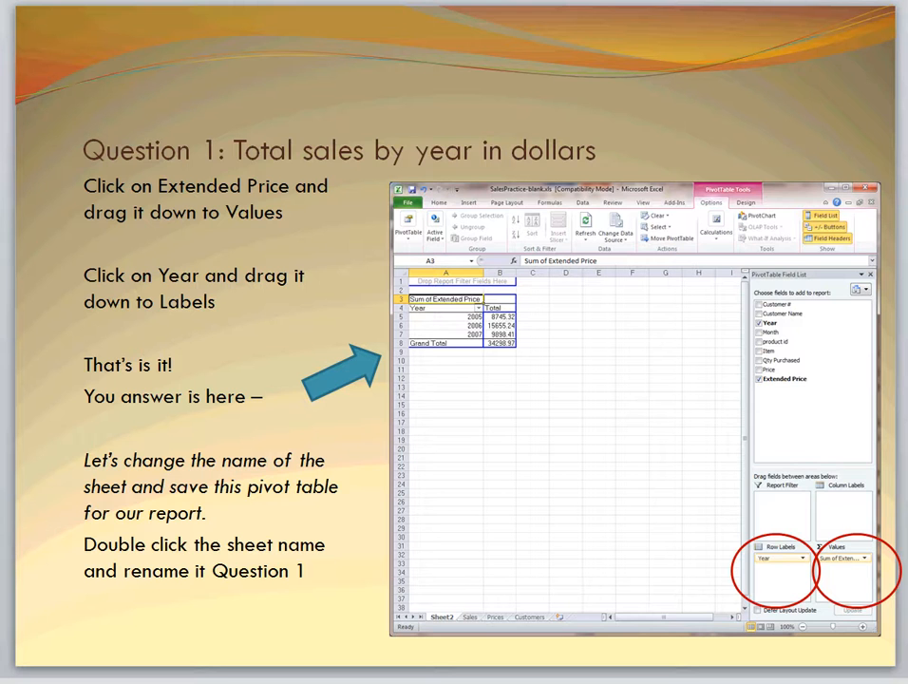
{"action": "key", "text": "Page_Down"}
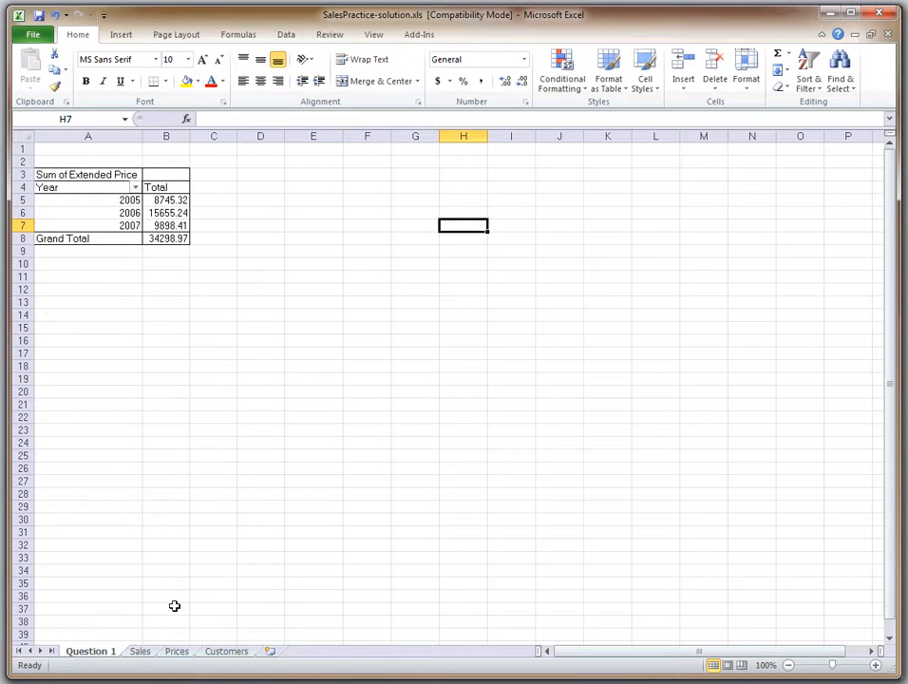
Return to the Excel workbook and insert a second pivot table from the Sales sheet's Table1 on a new worksheet
{"action": "left_click", "coordinate": [149, 653]}
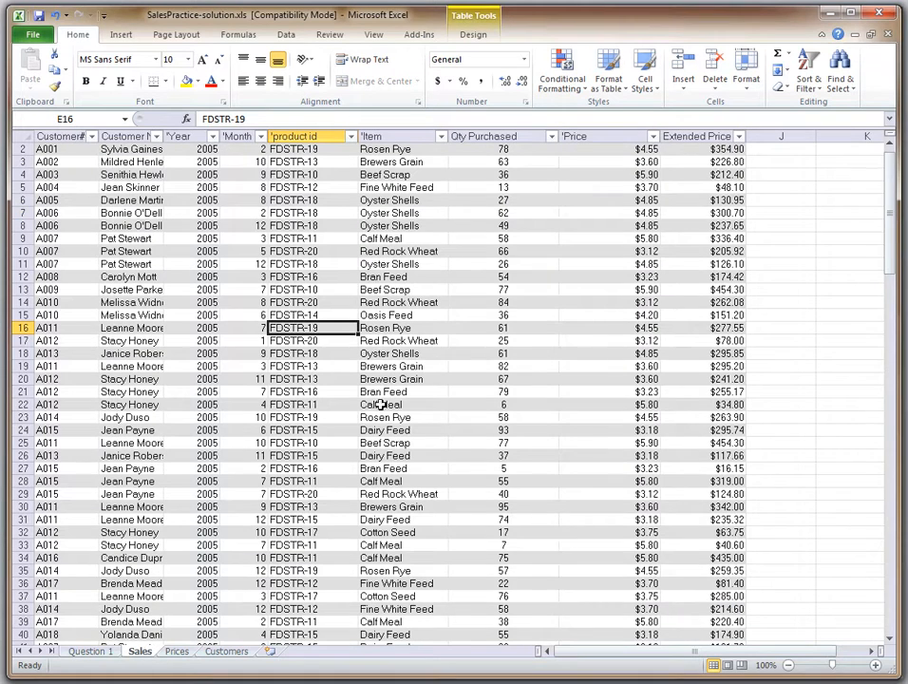
{"action": "left_click", "coordinate": [114, 34]}
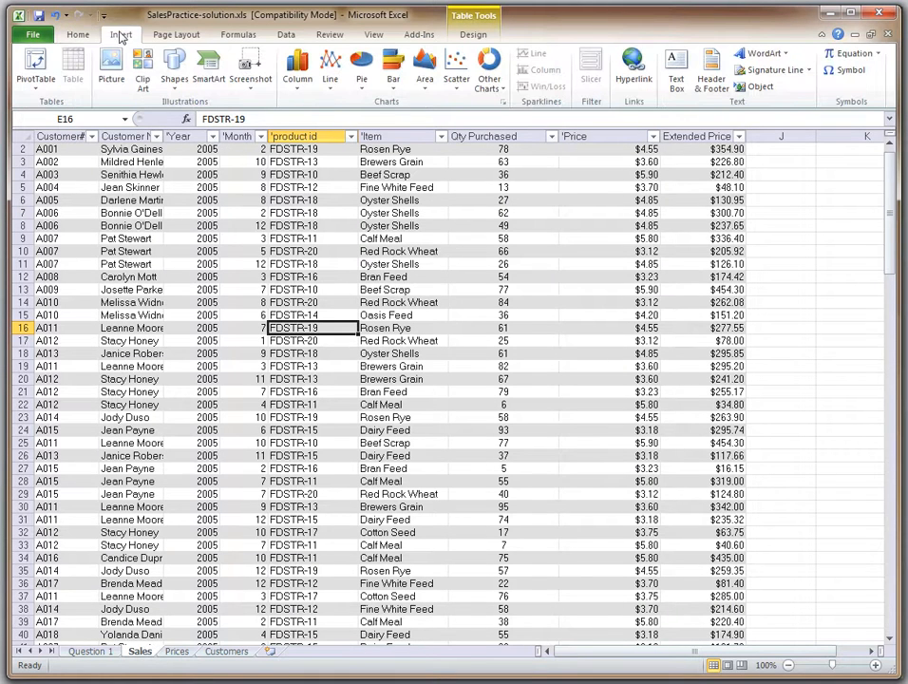
{"action": "left_click", "coordinate": [90, 651]}
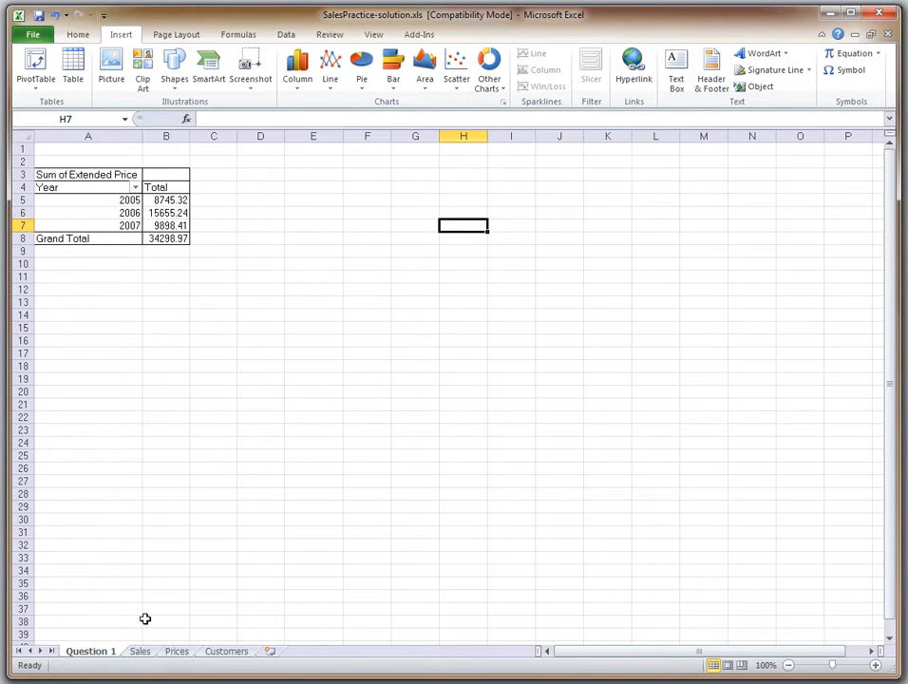
{"action": "left_click", "coordinate": [143, 653]}
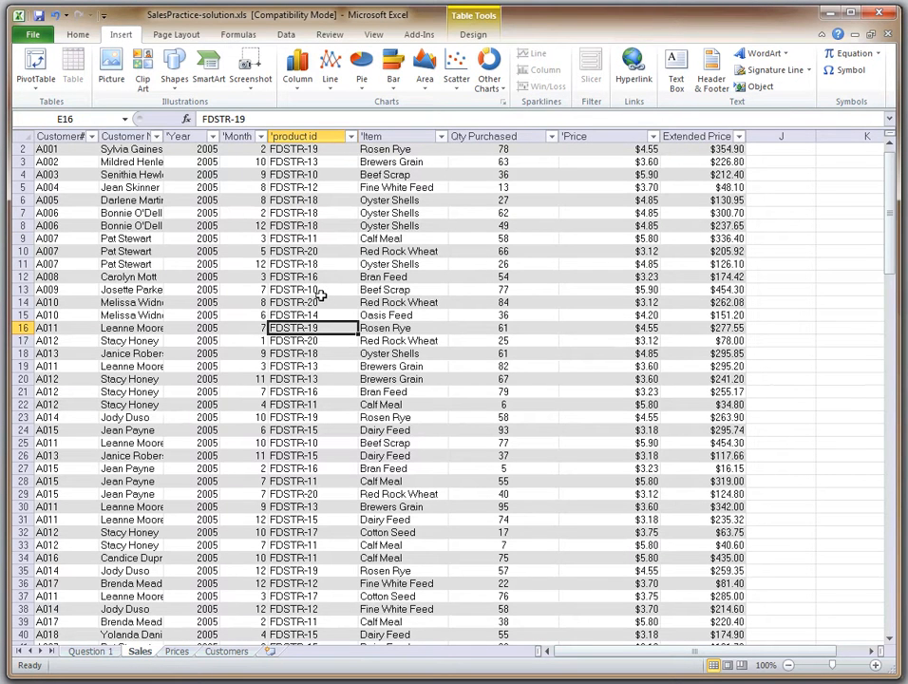
{"action": "left_click", "coordinate": [39, 61]}
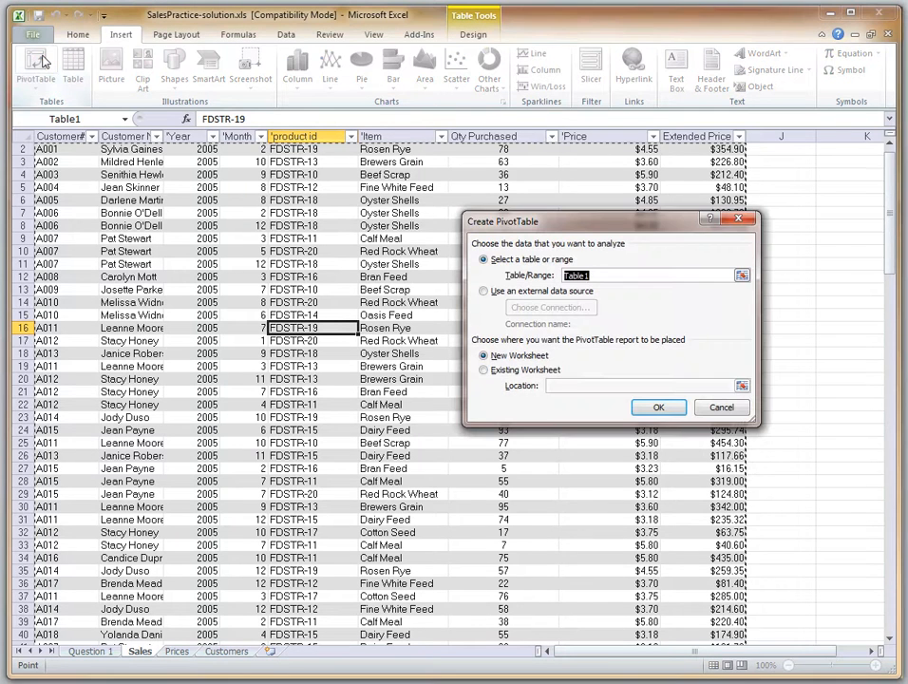
{"action": "left_click", "coordinate": [640, 410]}
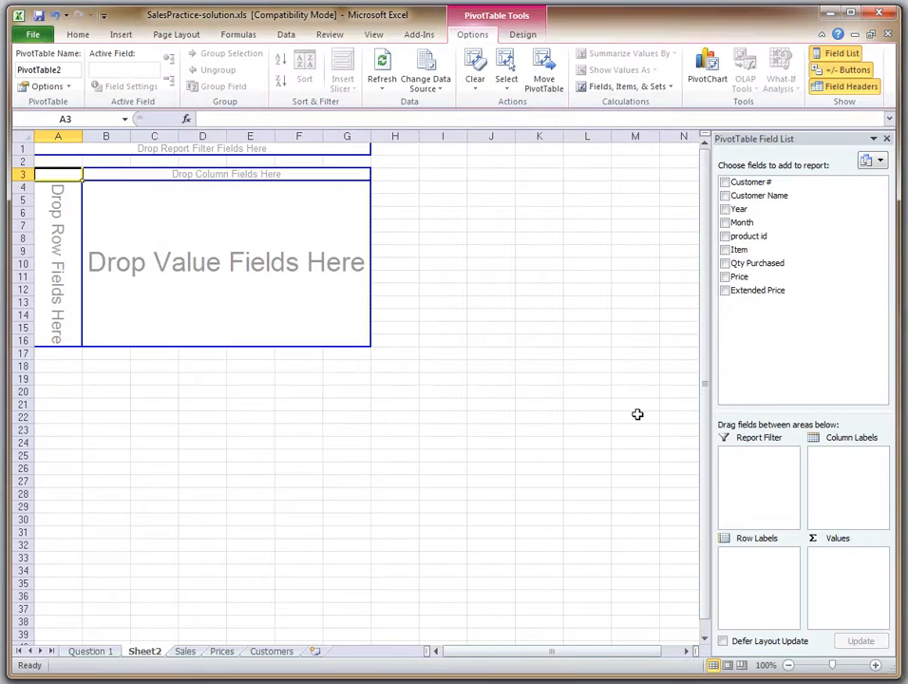
Summarize Extended Price in the new pivot table's values, with Year and Item below it as row labels
{"action": "left_click_drag", "start_coordinate": [771, 298], "coordinate": [847, 594]}
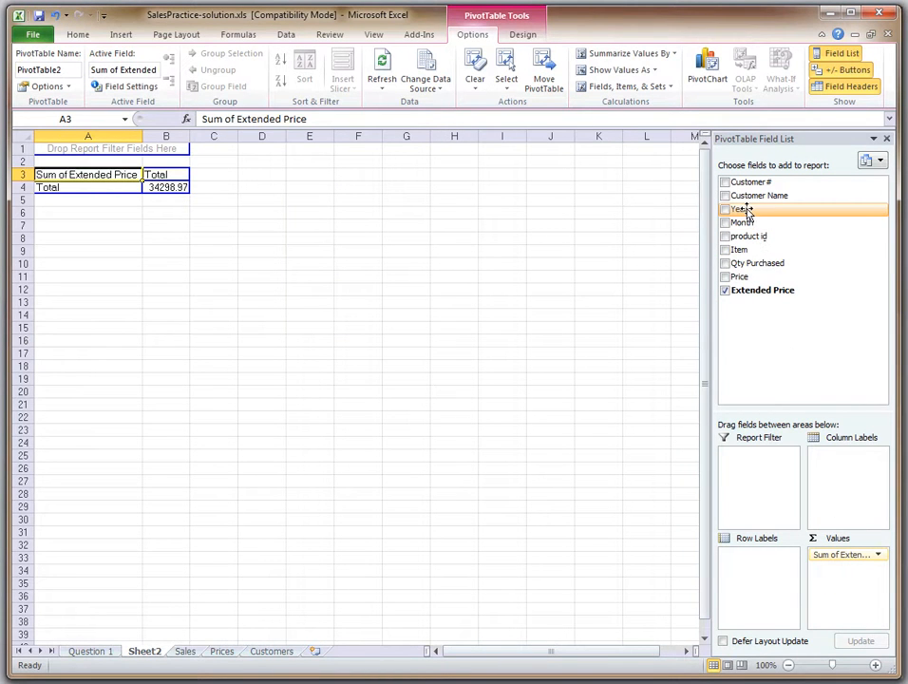
{"action": "left_click_drag", "start_coordinate": [747, 211], "coordinate": [769, 561]}
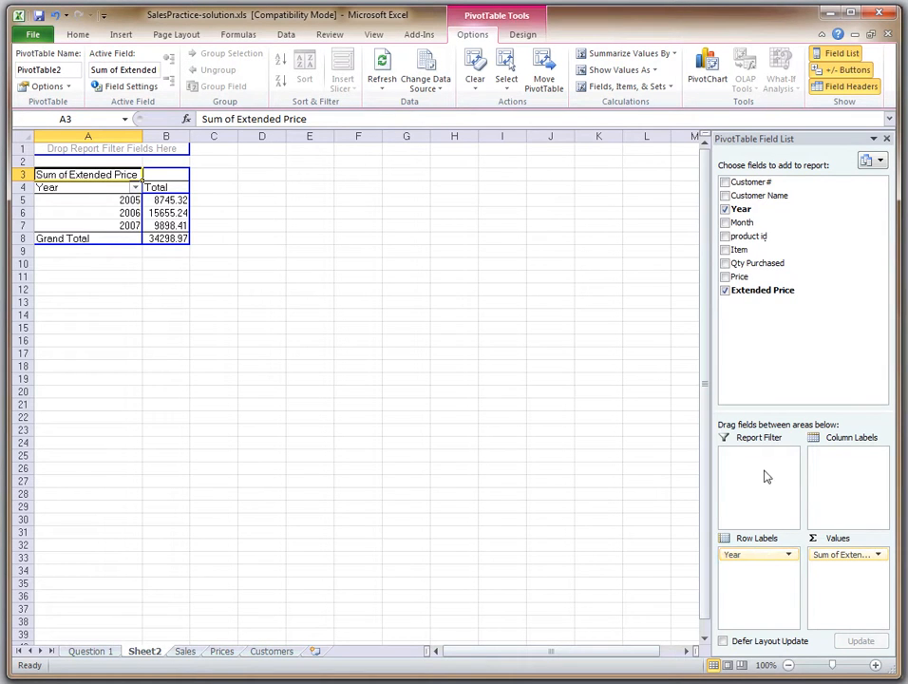
{"action": "left_click_drag", "start_coordinate": [739, 249], "coordinate": [752, 597]}
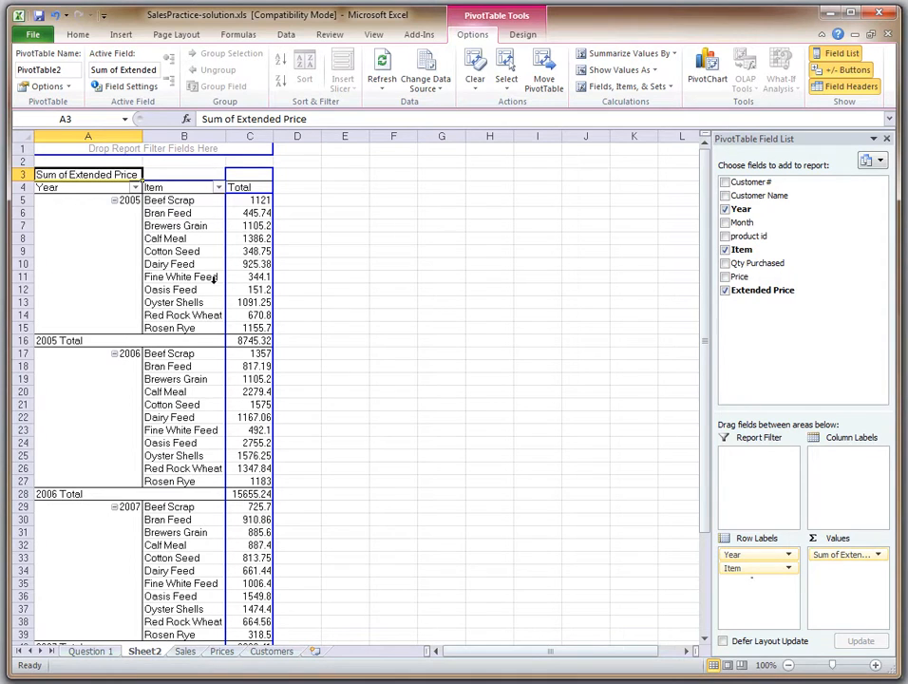
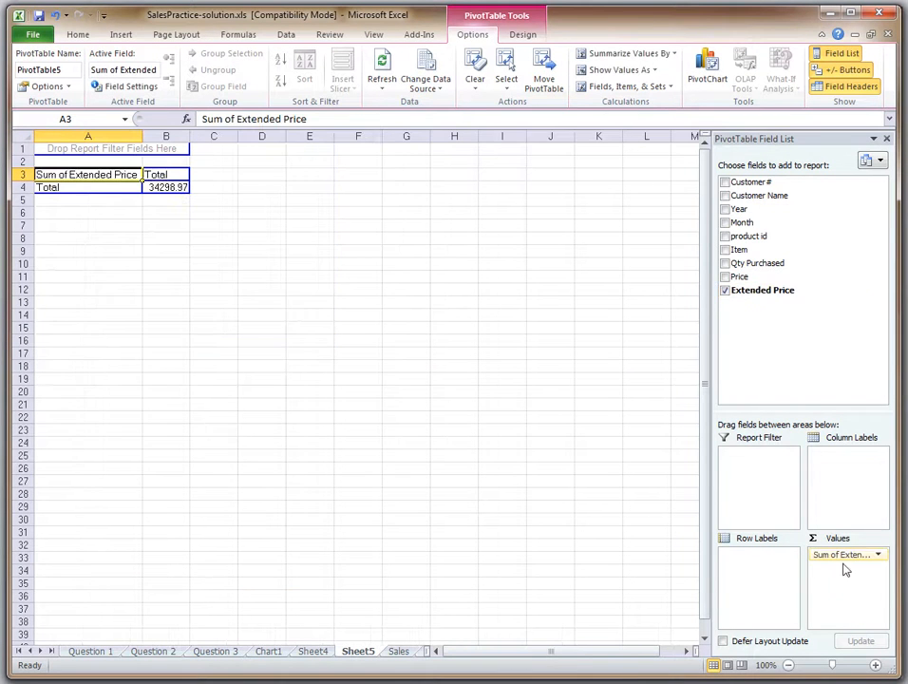
Add Year and Item as row labels in the pivot table and filter Item to the top 1 item by Sum of Extended Price
{"action": "left_click_drag", "start_coordinate": [740, 208], "coordinate": [750, 570]}
{"action": "left_click_drag", "start_coordinate": [757, 254], "coordinate": [772, 579]}
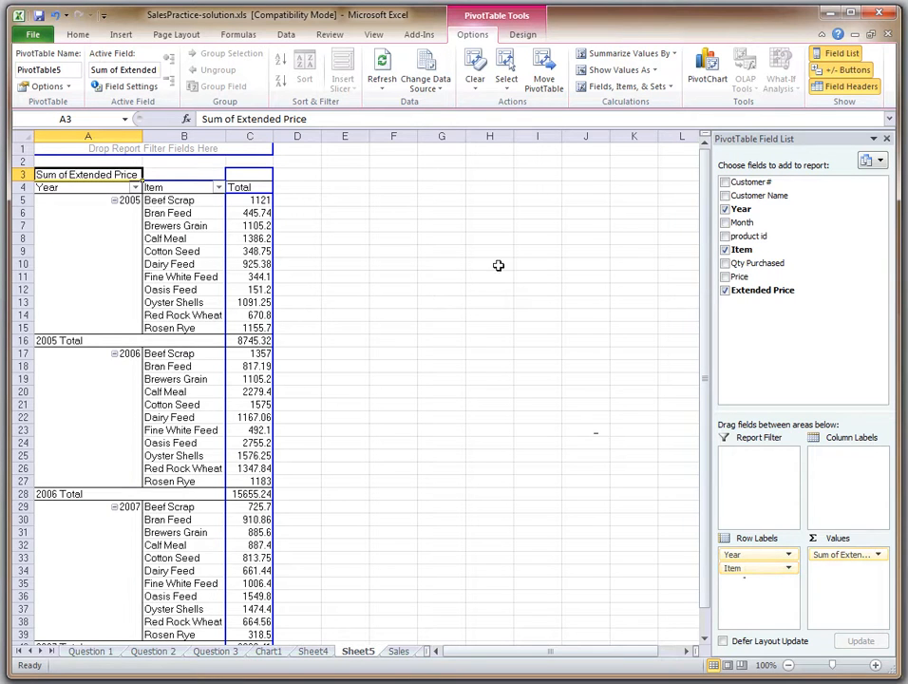
{"action": "left_click", "coordinate": [218, 188]}
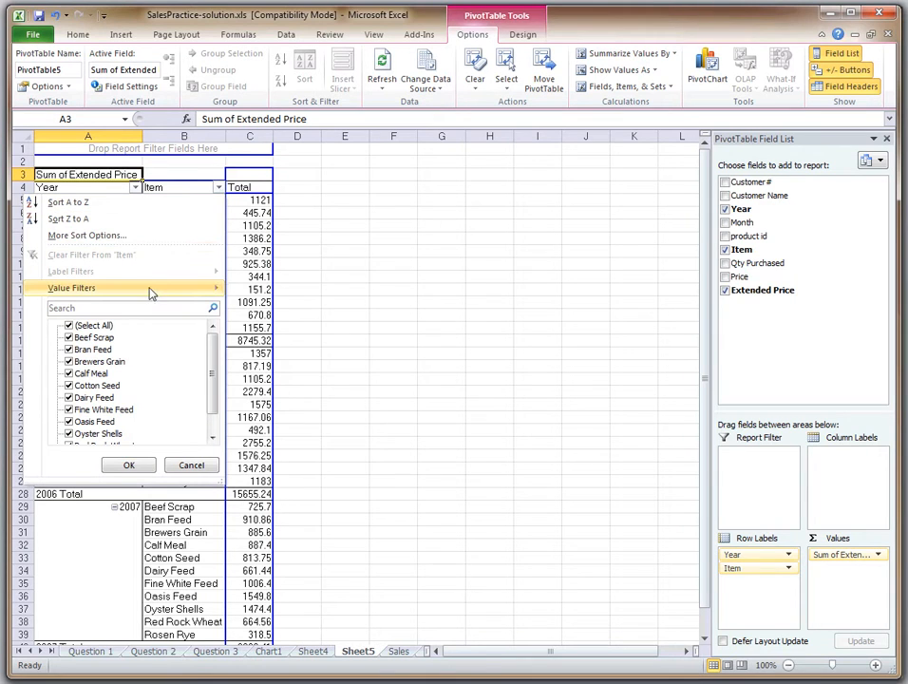
{"action": "mouse_move", "coordinate": [204, 287]}
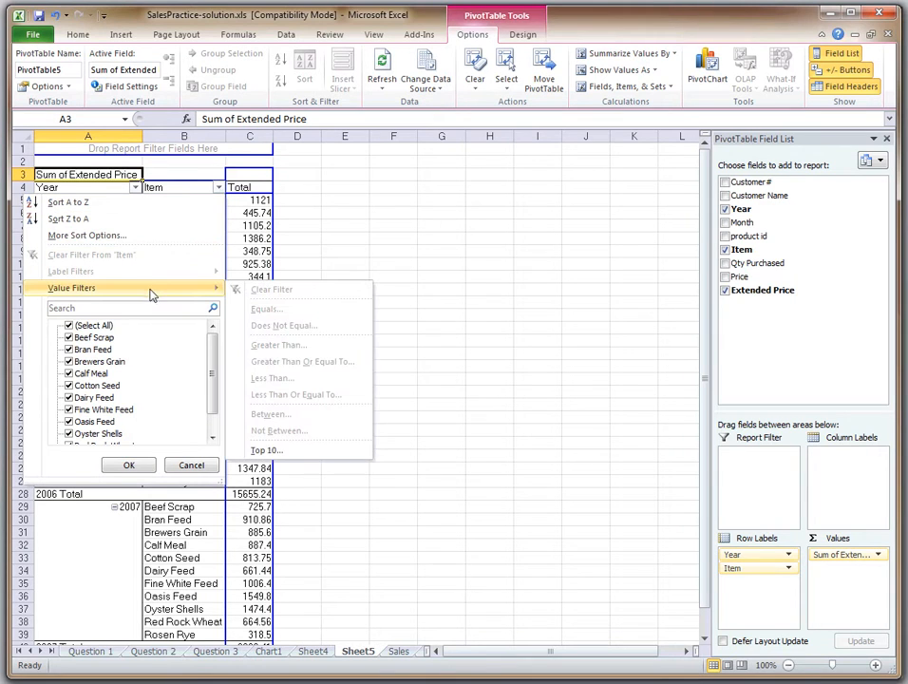
{"action": "left_click", "coordinate": [268, 452]}
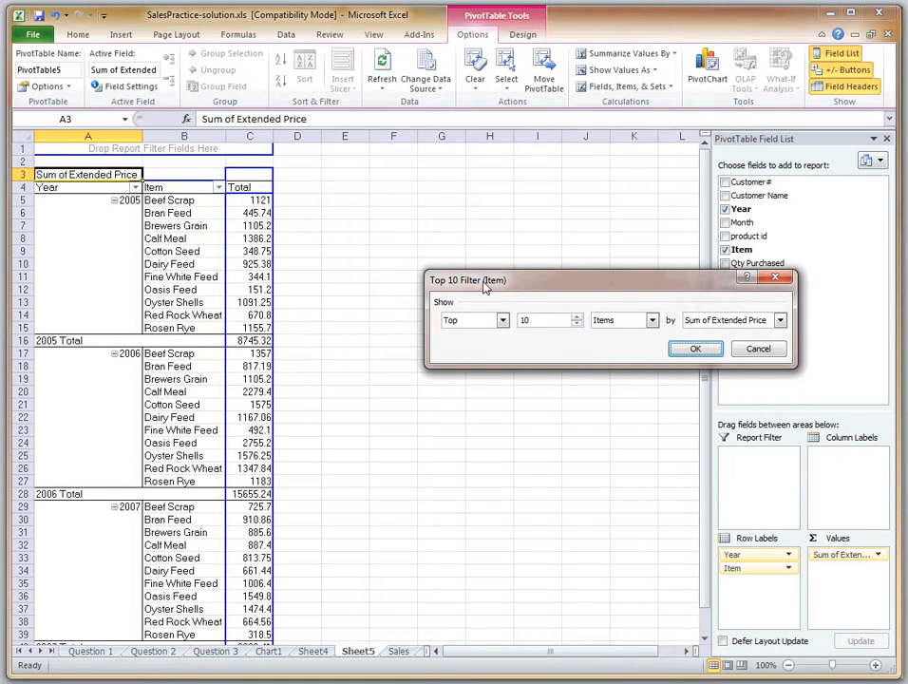
{"action": "double_click", "coordinate": [542, 319]}
{"action": "type", "text": "1"}
{"action": "left_click", "coordinate": [694, 349]}
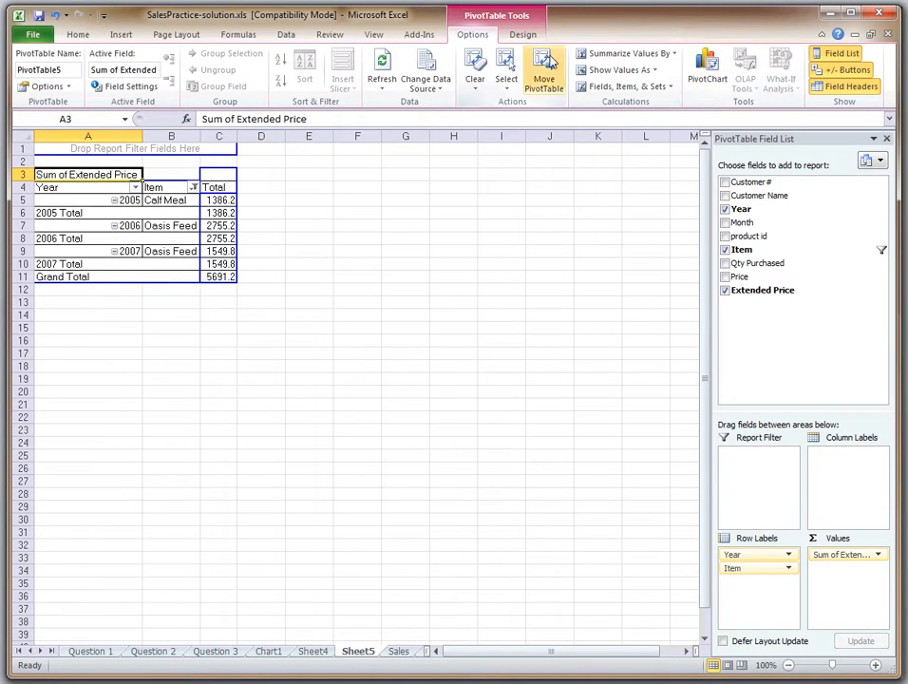
Insert a clustered column PivotChart from the filtered pivot table and title it Highest Selling Items
{"action": "left_click", "coordinate": [708, 72]}
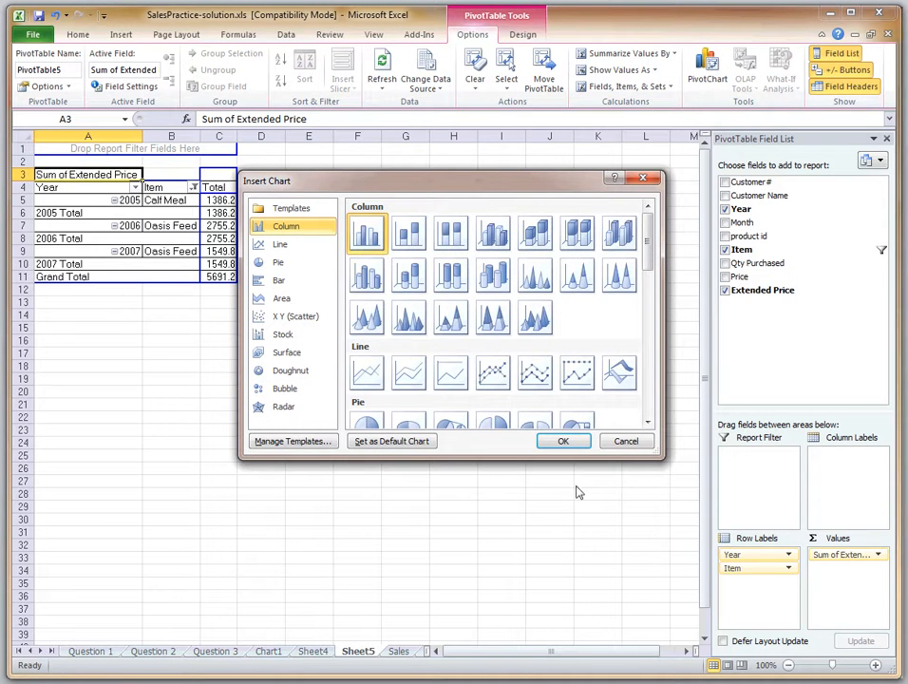
{"action": "left_click", "coordinate": [566, 445]}
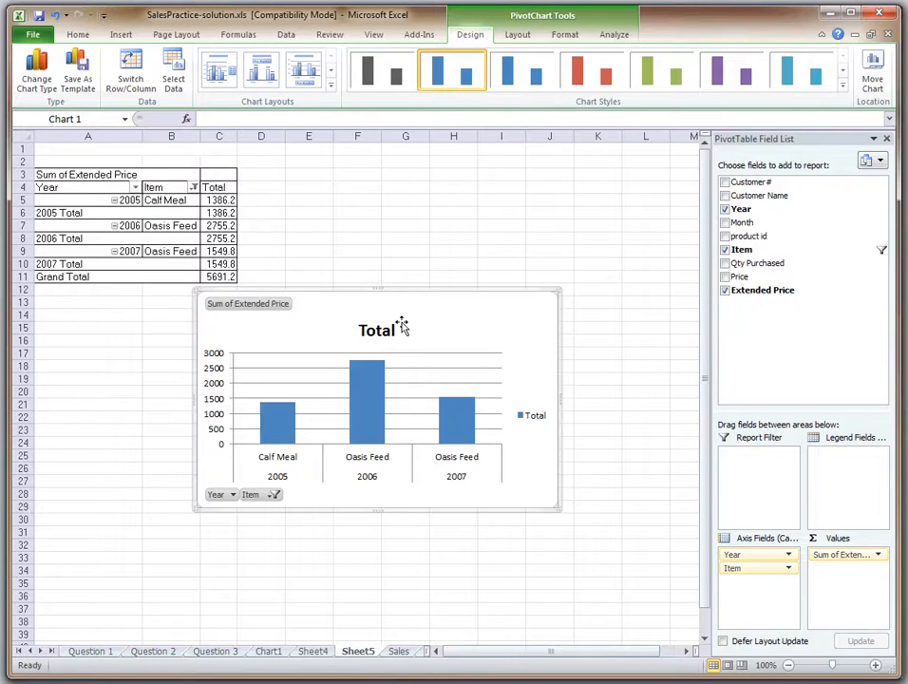
{"action": "left_click", "coordinate": [379, 330]}
{"action": "type", "text": "High"}
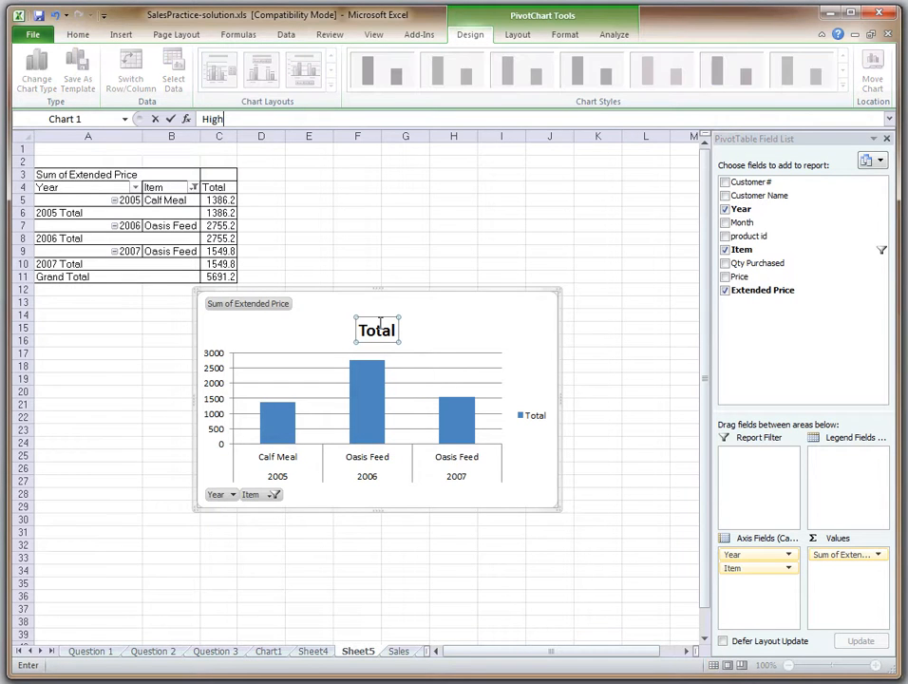
{"action": "type", "text": "est Selling Items"}
{"action": "key", "text": "Return"}
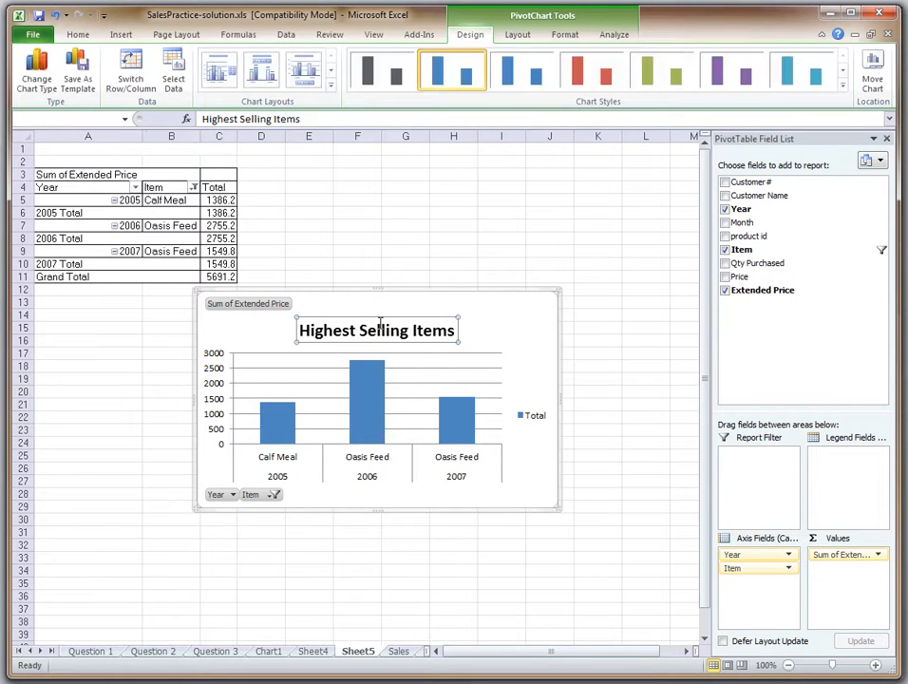
Move the column chart directly below the pivot table against the sheet's first column, undoing the accidental shift of its plot area
{"action": "left_click", "coordinate": [482, 289]}
{"action": "left_click_drag", "start_coordinate": [487, 320], "coordinate": [422, 375]}
{"action": "left_click_drag", "start_coordinate": [355, 431], "coordinate": [407, 408]}
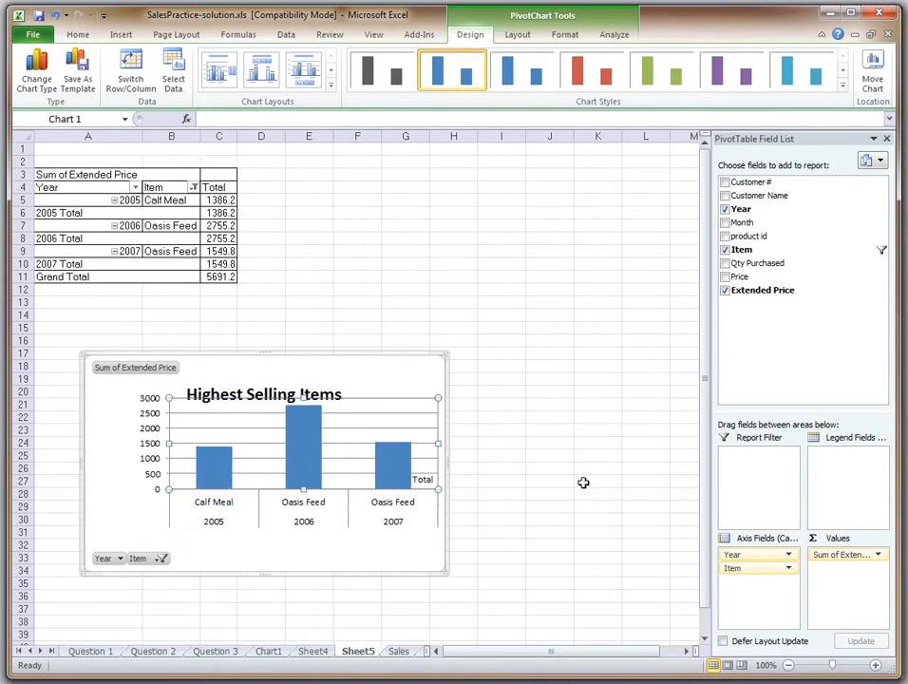
{"action": "key", "text": "ctrl+z"}
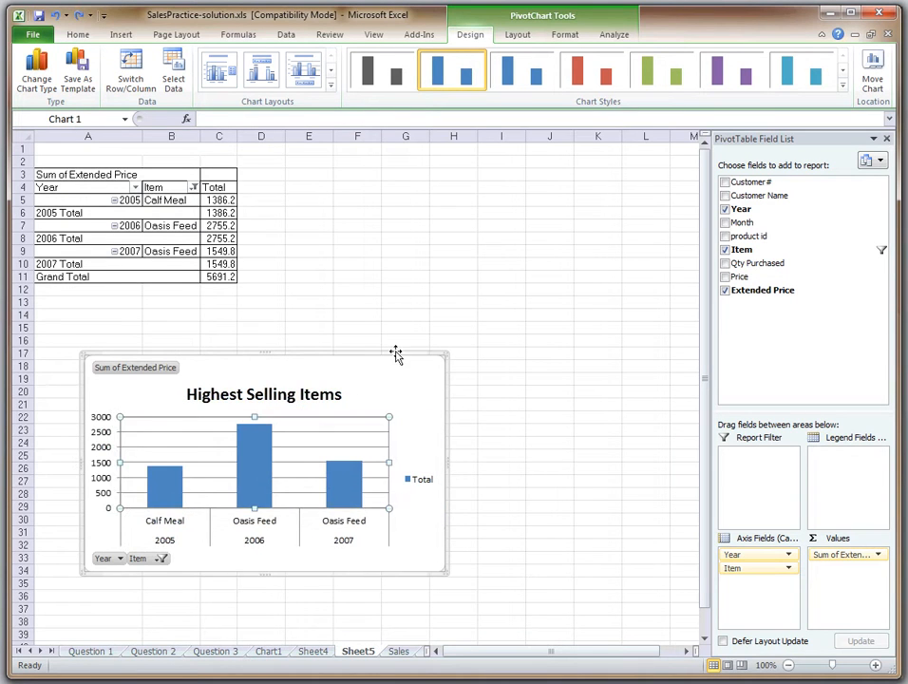
{"action": "left_click_drag", "start_coordinate": [395, 352], "coordinate": [348, 292]}
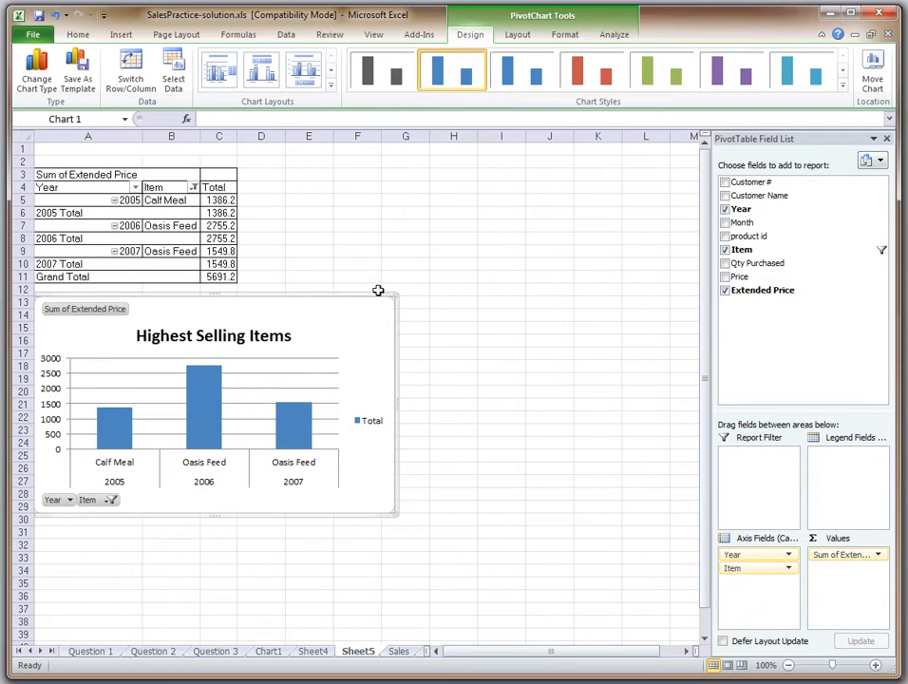
Rename the Sheet5 worksheet as Chart2
{"action": "right_click", "coordinate": [360, 653]}
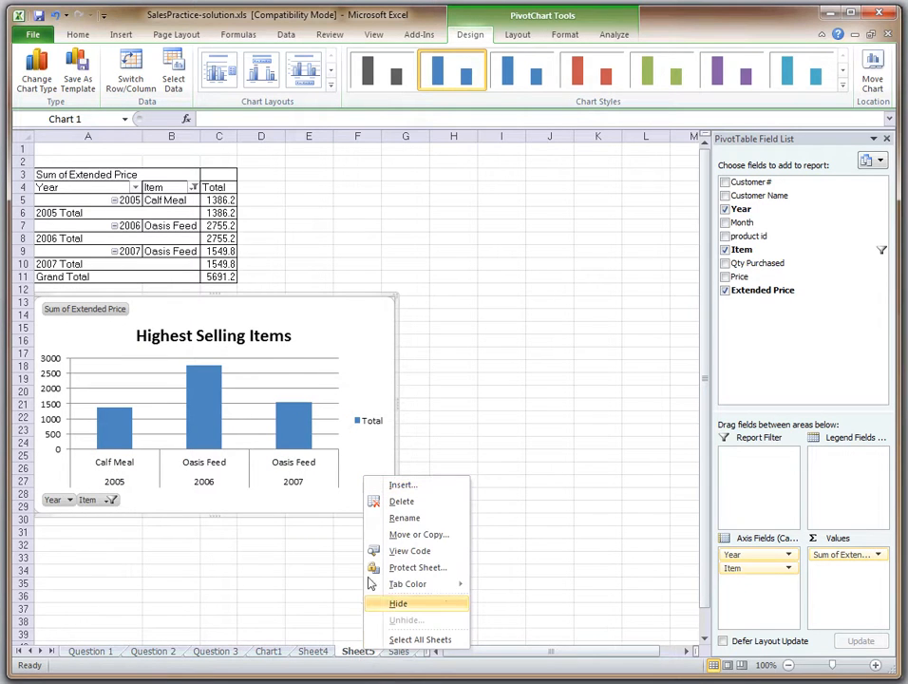
{"action": "left_click", "coordinate": [395, 519]}
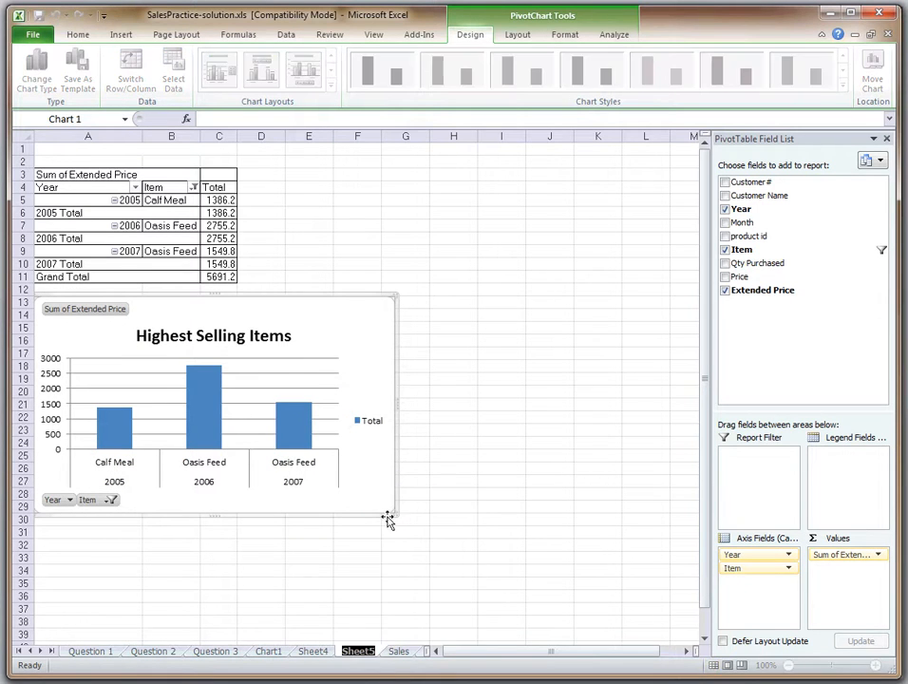
{"action": "type", "text": "d"}
{"action": "key", "text": "BackSpace"}
{"action": "type", "text": "Chart2"}
{"action": "key", "text": "Return"}
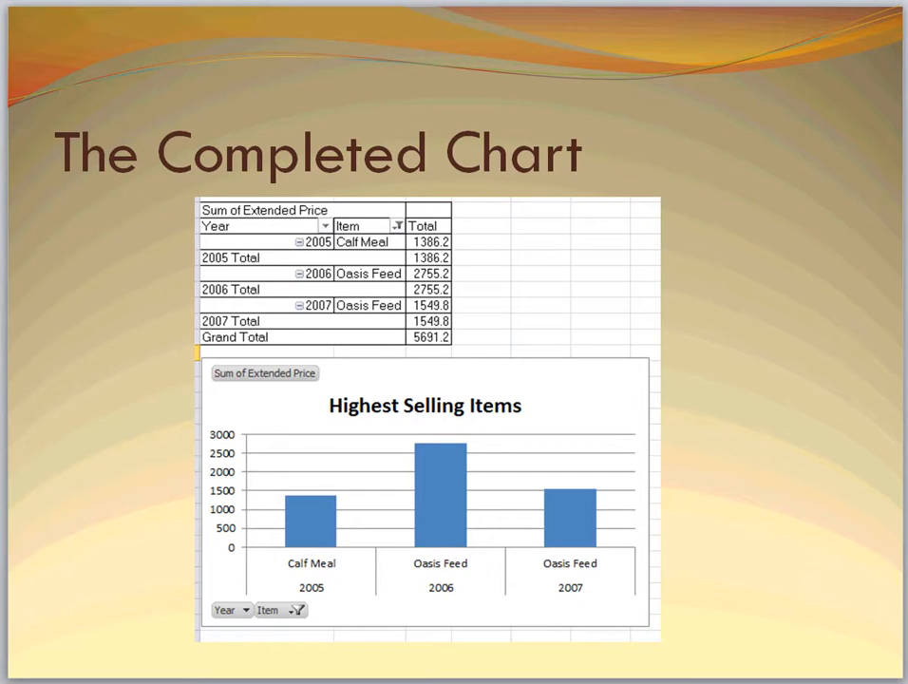
Advance the PowerPoint presentation one slide, and in Excel insert a pivot table from the Sales sheet's Table1 on a new worksheet
{"action": "key", "text": "Page_Down"}
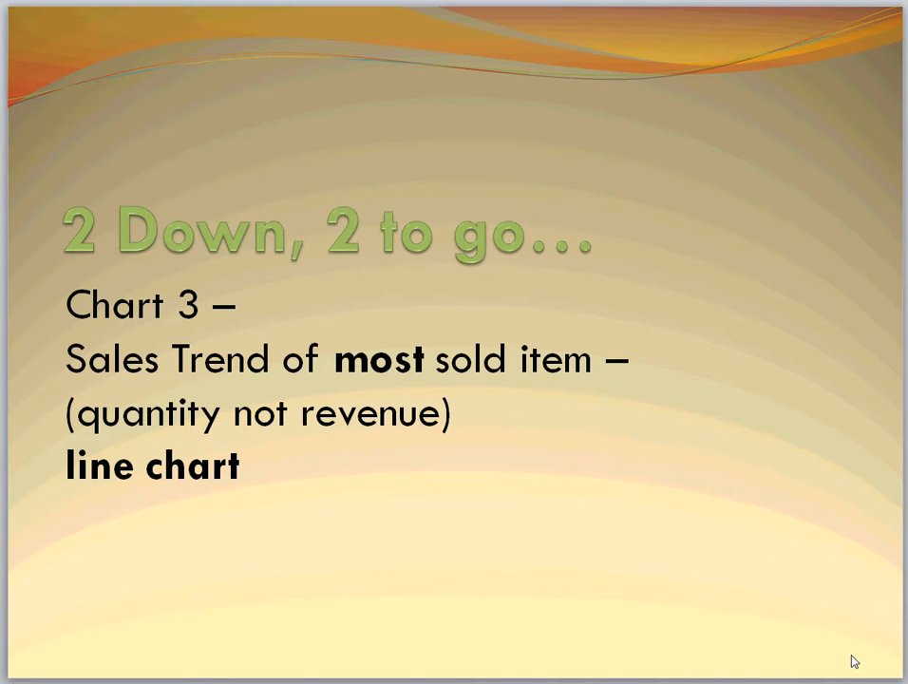
{"action": "key", "text": "alt+Tab"}
{"action": "left_click", "coordinate": [397, 651]}
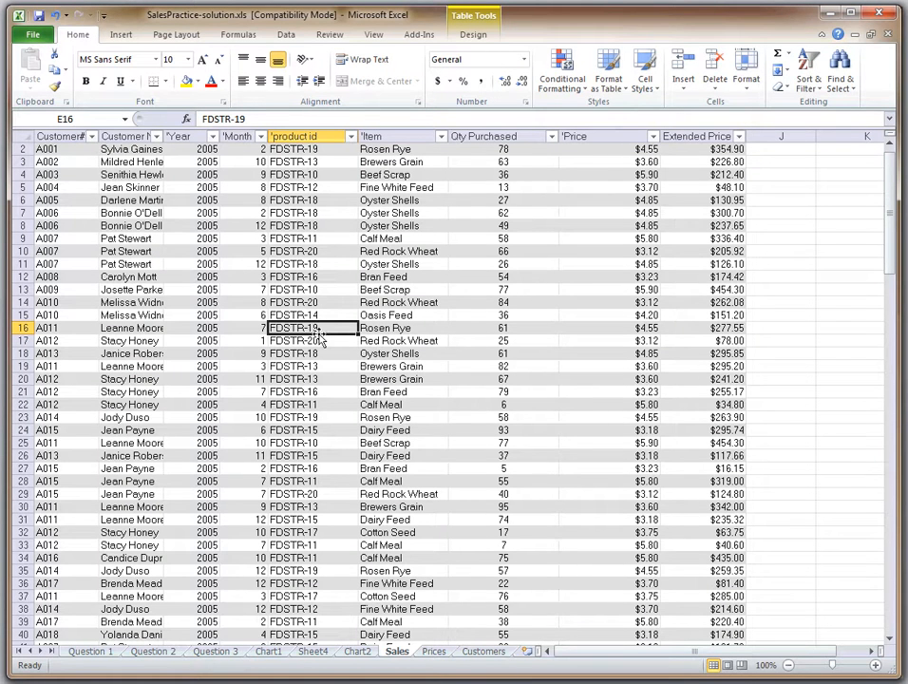
{"action": "left_click", "coordinate": [119, 38]}
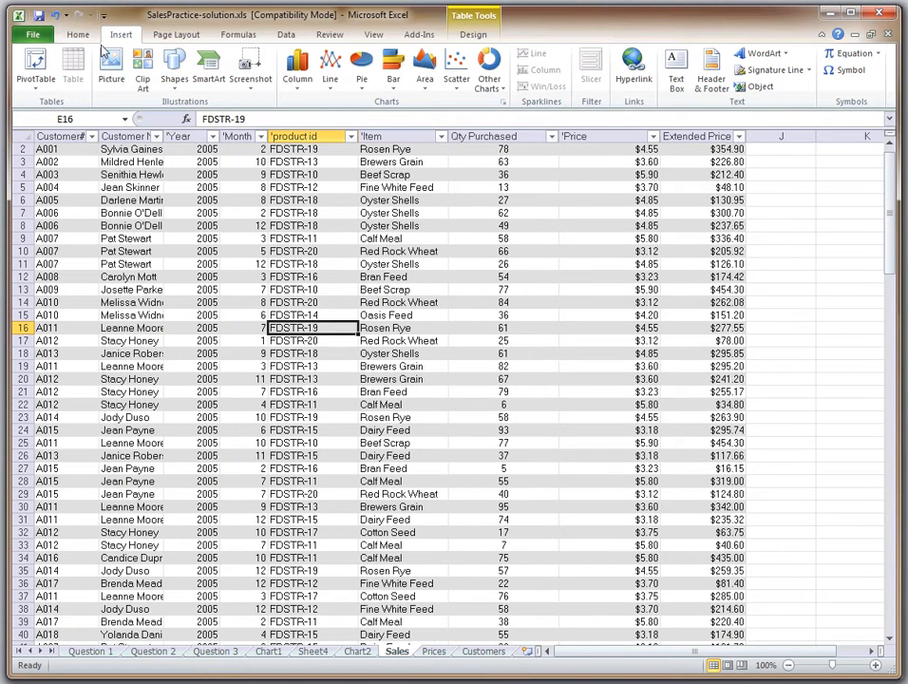
{"action": "left_click", "coordinate": [36, 71]}
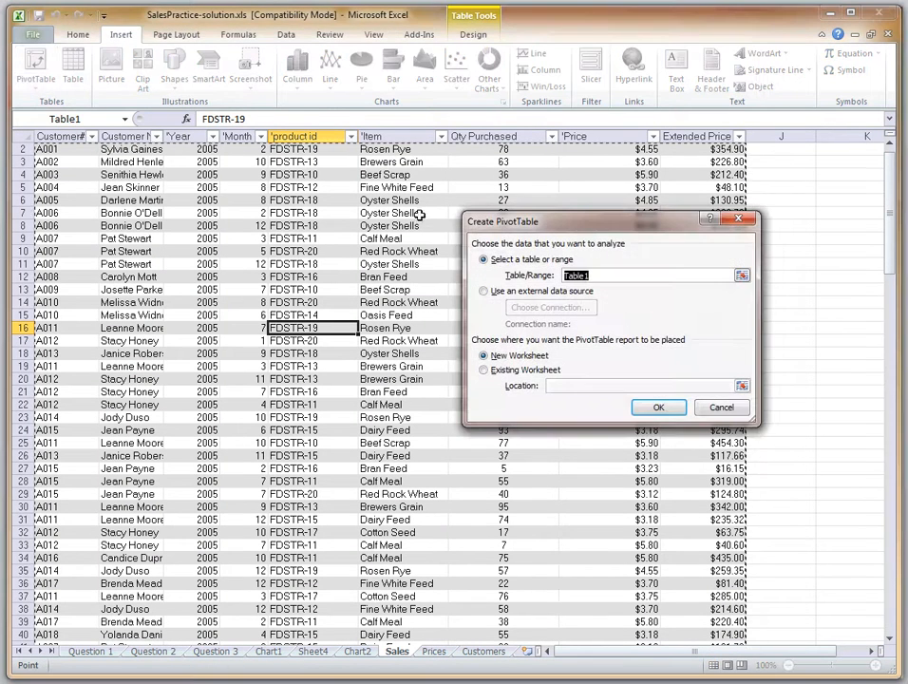
{"action": "left_click", "coordinate": [665, 407]}
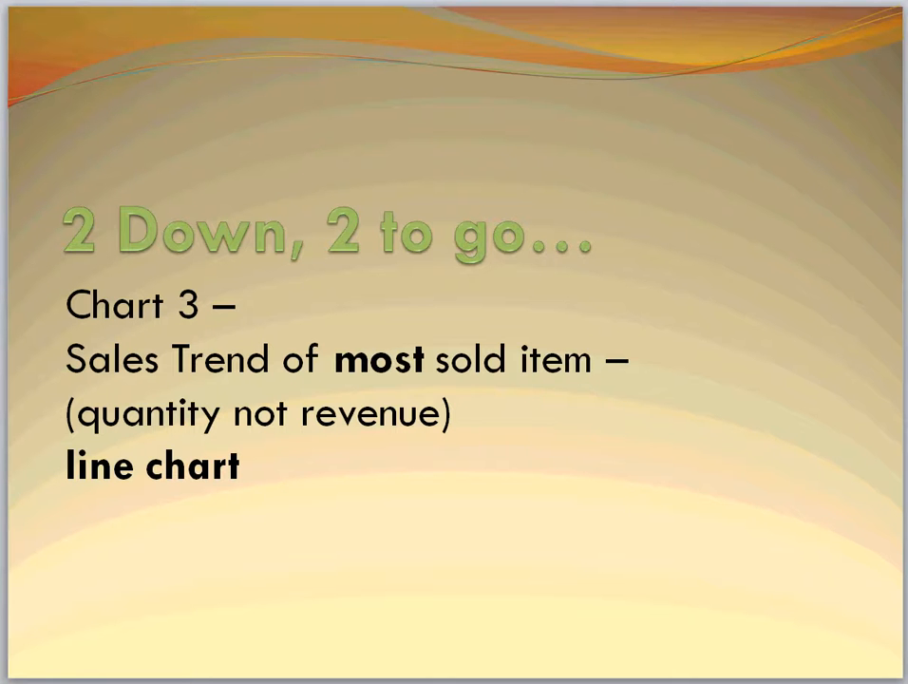
Show the next PowerPoint slide, and in Excel's new pivot table sum Qty Purchased with Item, Year and Month as row labels in that order
{"action": "key", "text": "Page_Down"}
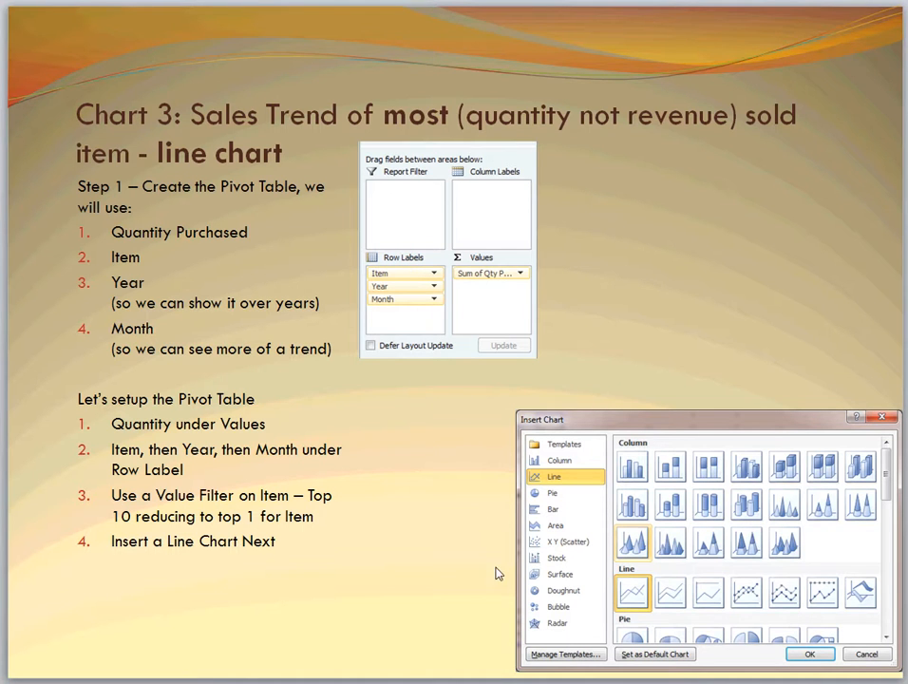
{"action": "key", "text": "alt+Tab"}
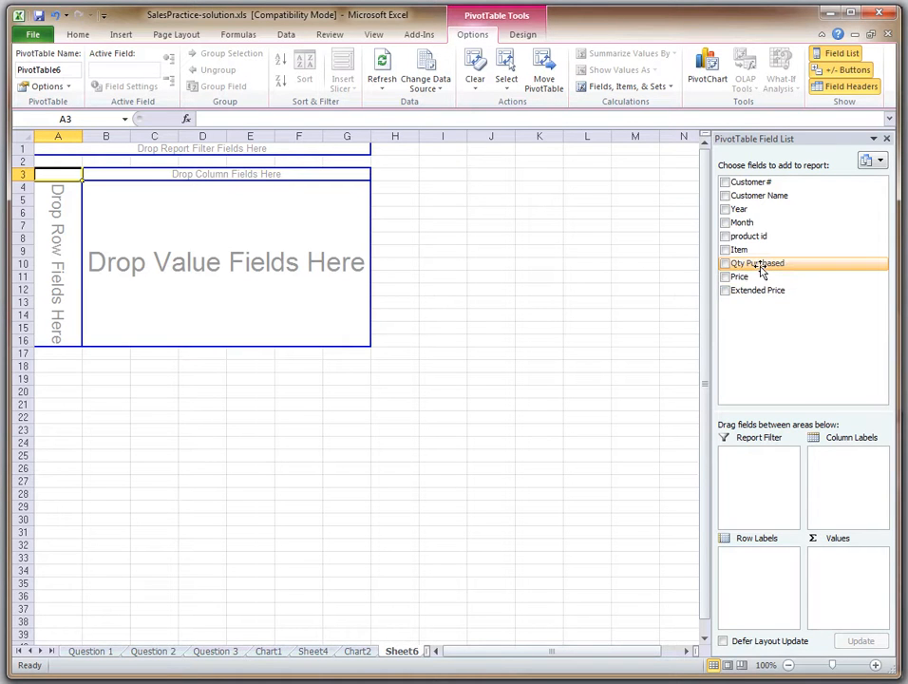
{"action": "left_click_drag", "start_coordinate": [758, 270], "coordinate": [853, 588]}
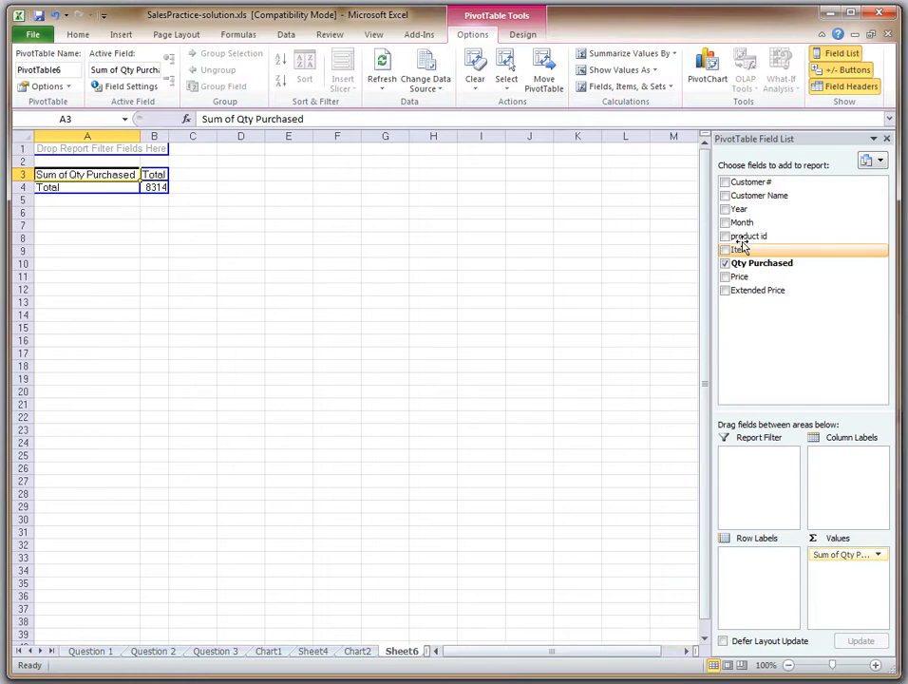
{"action": "left_click_drag", "start_coordinate": [739, 209], "coordinate": [750, 599]}
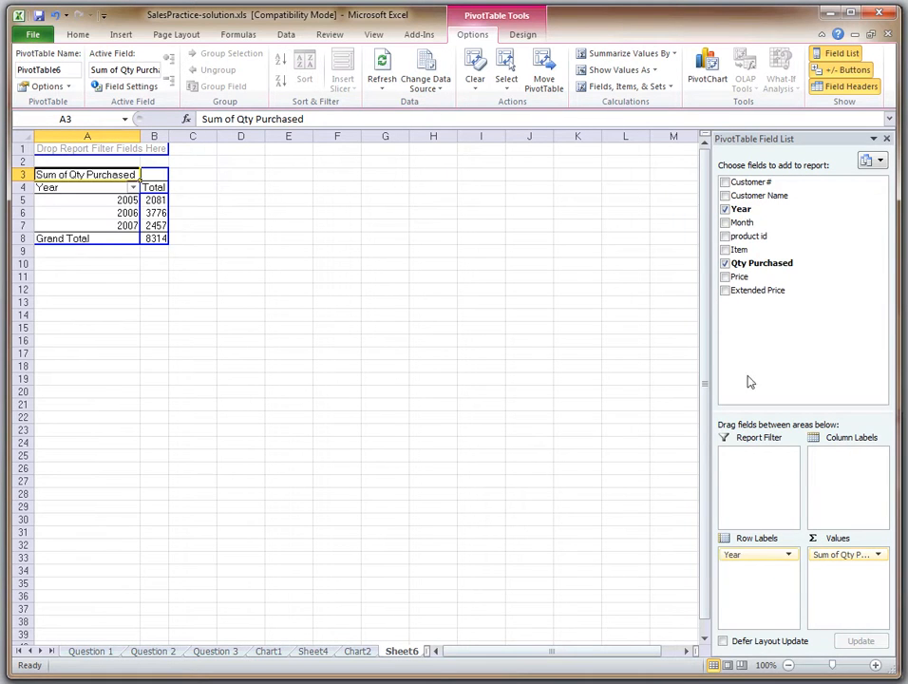
{"action": "left_click_drag", "start_coordinate": [744, 224], "coordinate": [757, 568]}
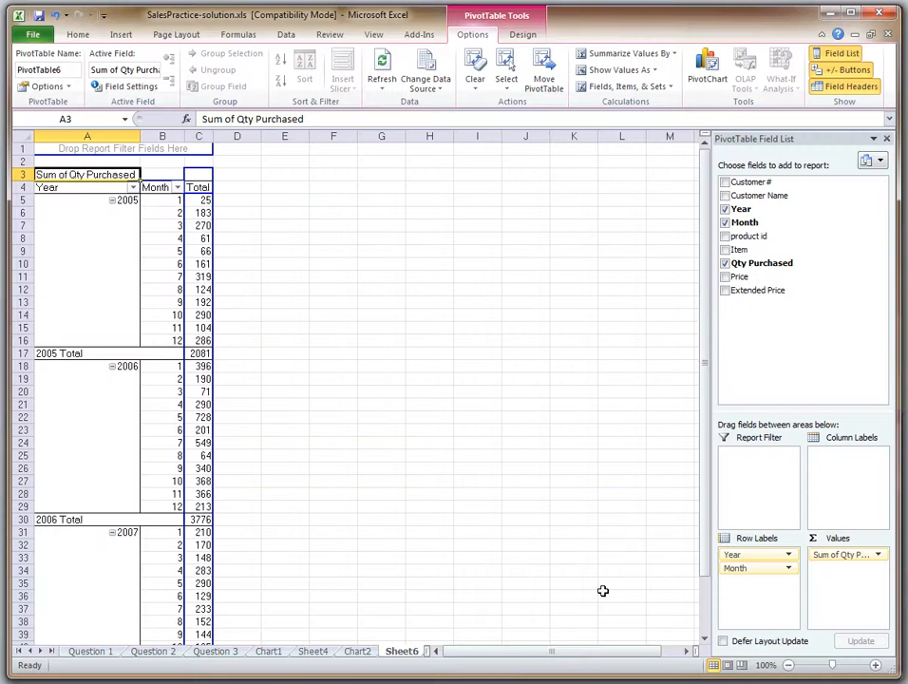
{"action": "left_click_drag", "start_coordinate": [744, 250], "coordinate": [745, 551]}
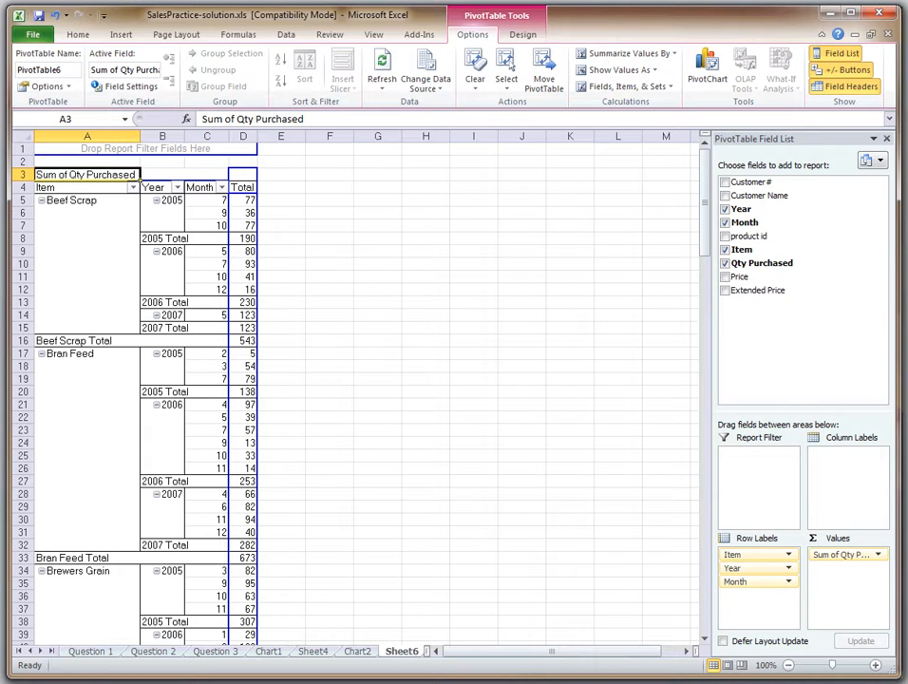
Filter the pivot table's Item field to the top 1 item by Sum of Qty Purchased
{"action": "left_click", "coordinate": [133, 187]}
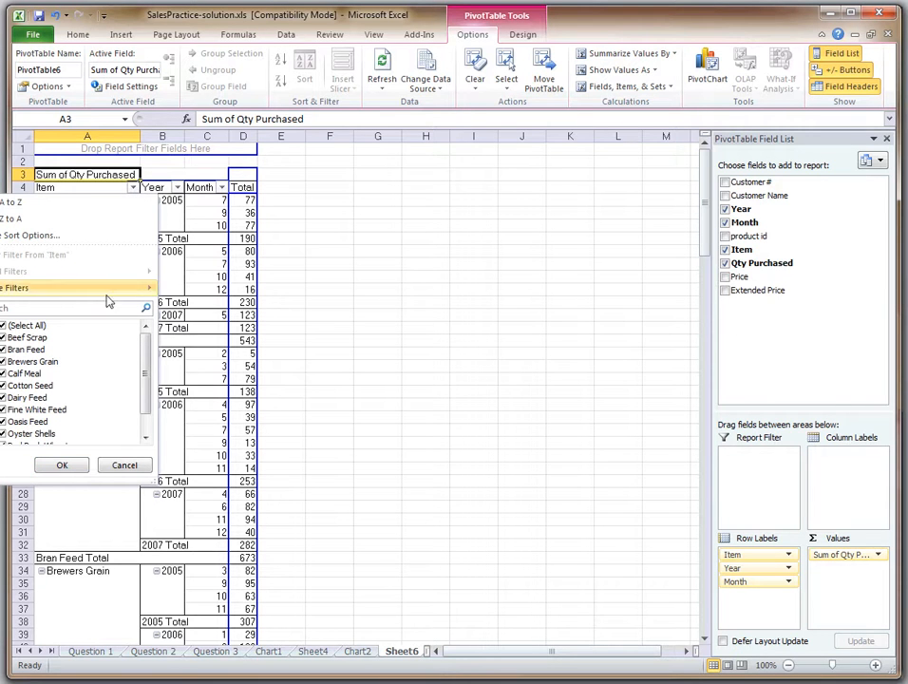
{"action": "mouse_move", "coordinate": [107, 293]}
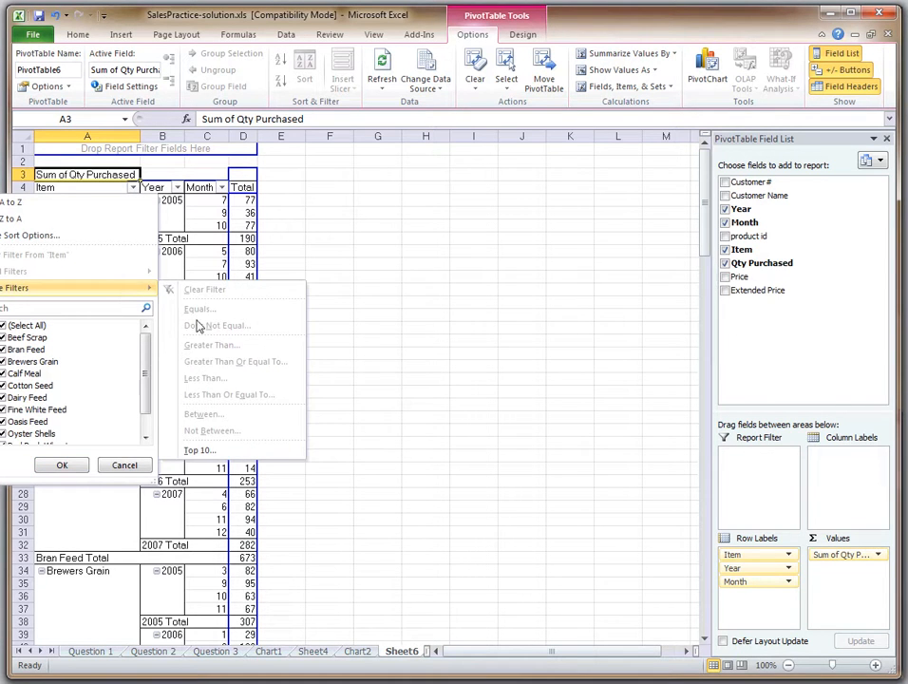
{"action": "left_click", "coordinate": [193, 450]}
{"action": "left_click_drag", "start_coordinate": [547, 316], "coordinate": [422, 321]}
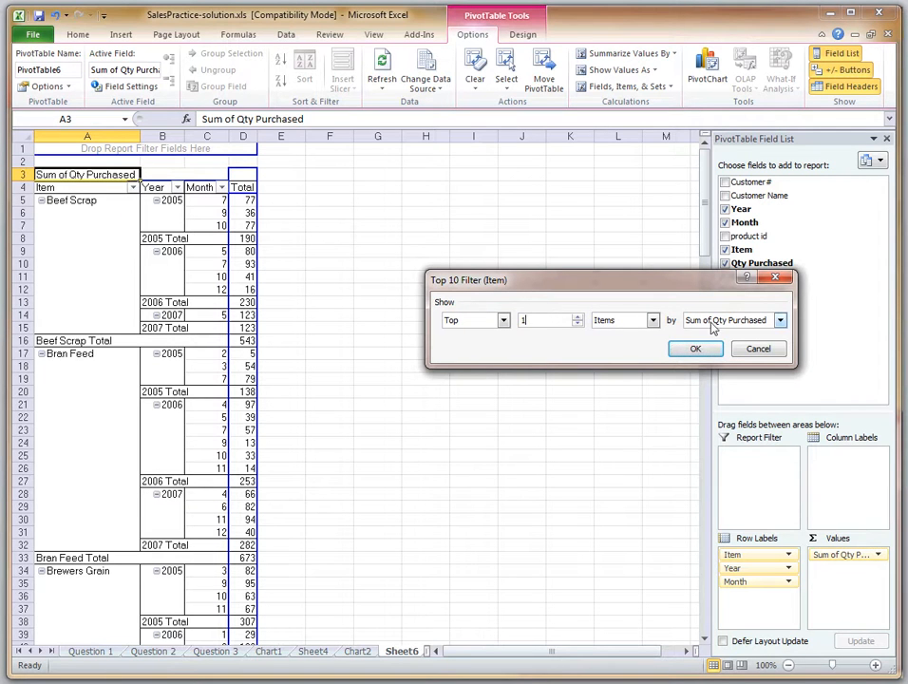
{"action": "left_click", "coordinate": [696, 350]}
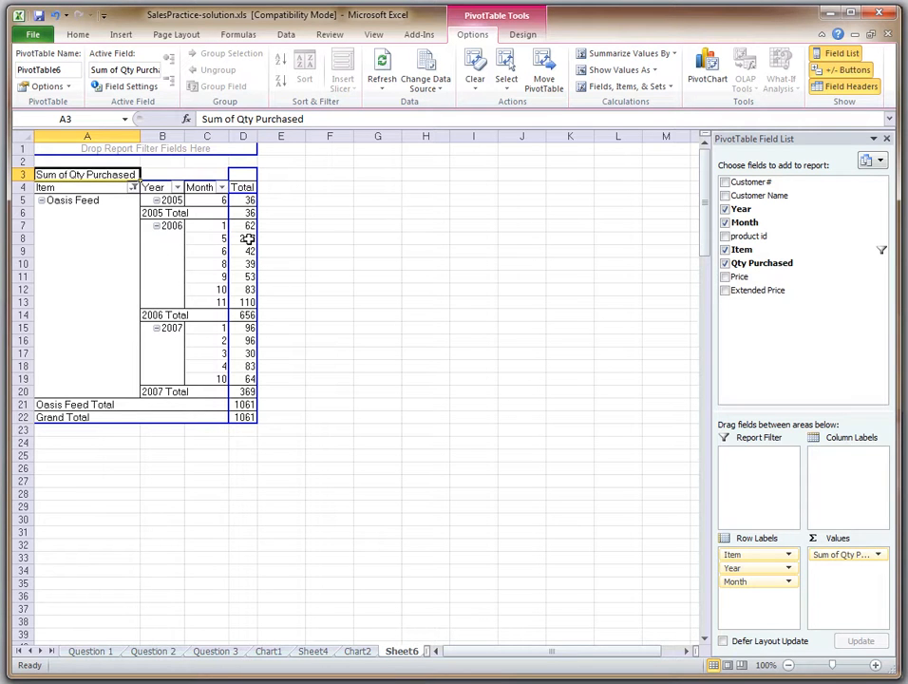
Insert a basic line PivotChart from the filtered quantity pivot table
{"action": "left_click", "coordinate": [709, 66]}
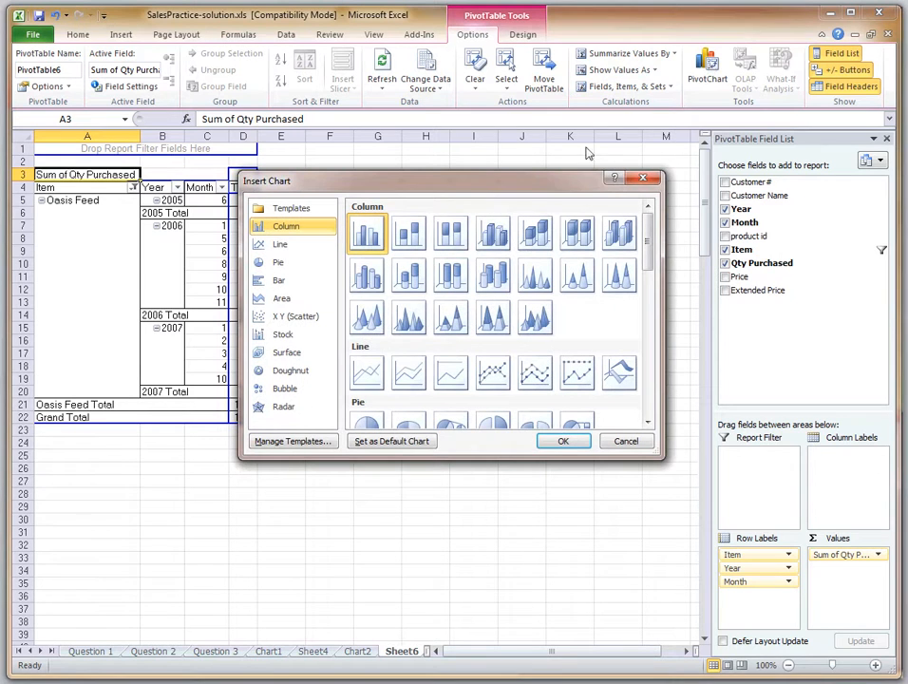
{"action": "left_click", "coordinate": [365, 373]}
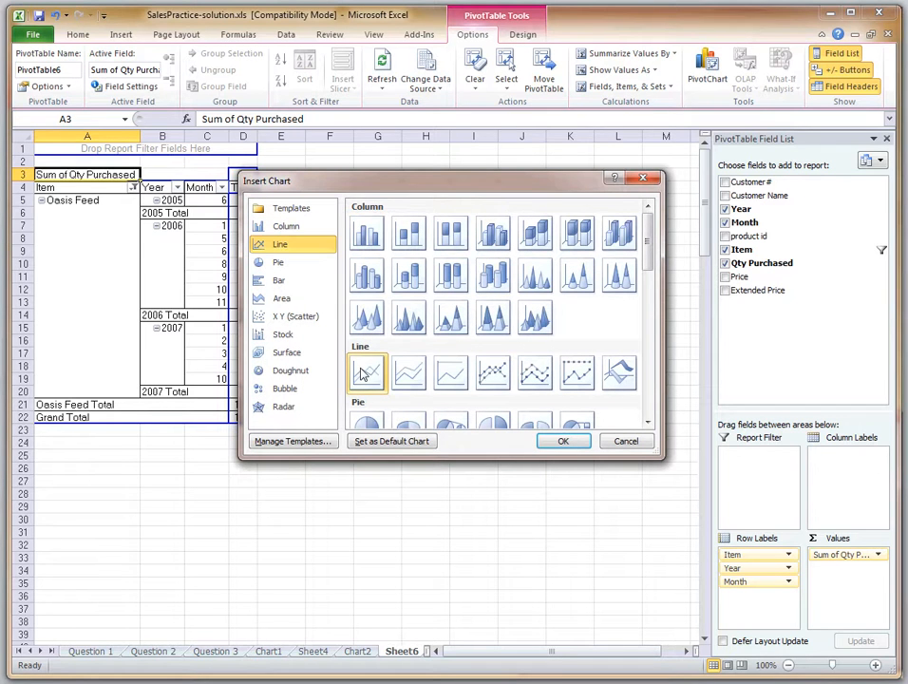
{"action": "left_click", "coordinate": [565, 440]}
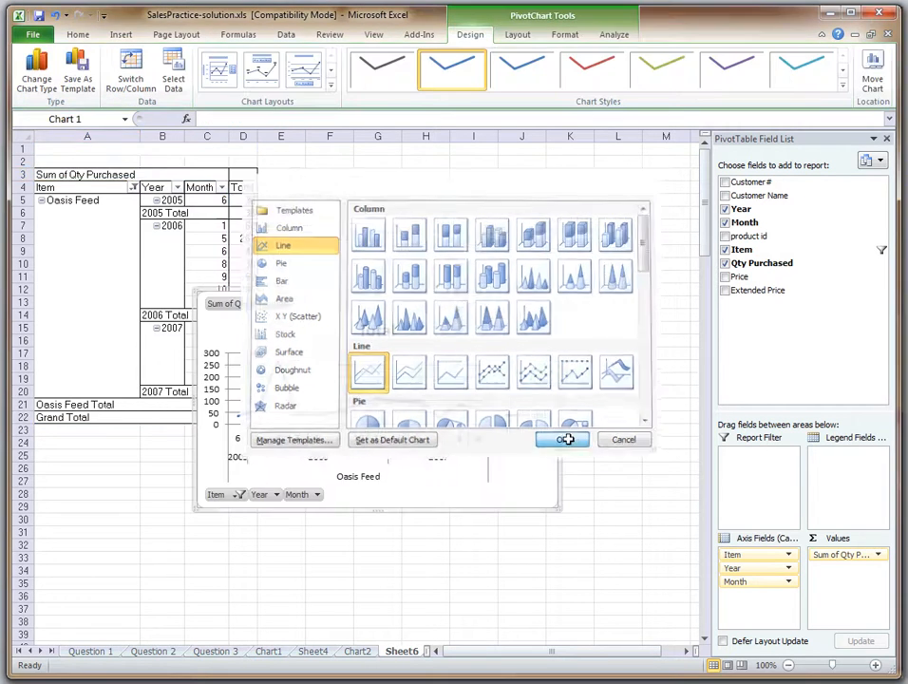
Move the line PivotChart beside the pivot table, level with its top rows, and delete the chart's legend
{"action": "left_click_drag", "start_coordinate": [473, 287], "coordinate": [567, 174]}
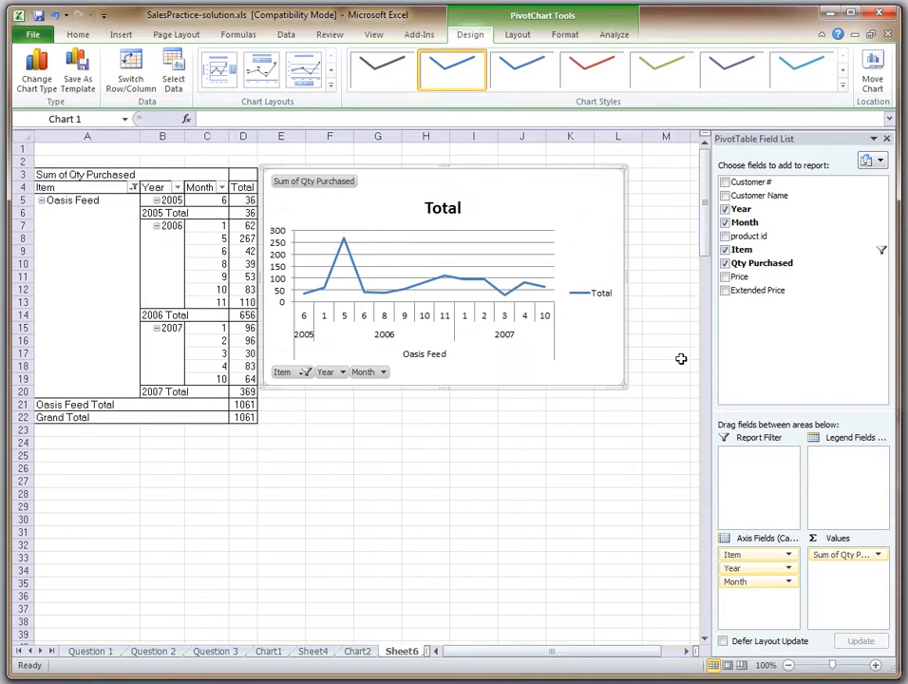
{"action": "left_click", "coordinate": [604, 294]}
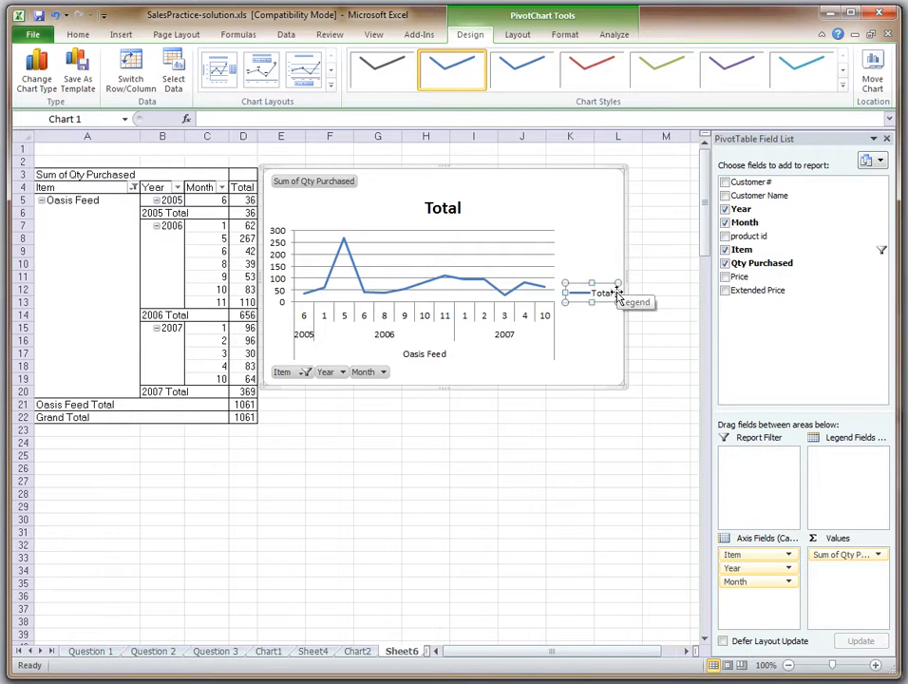
{"action": "key", "text": "Delete"}
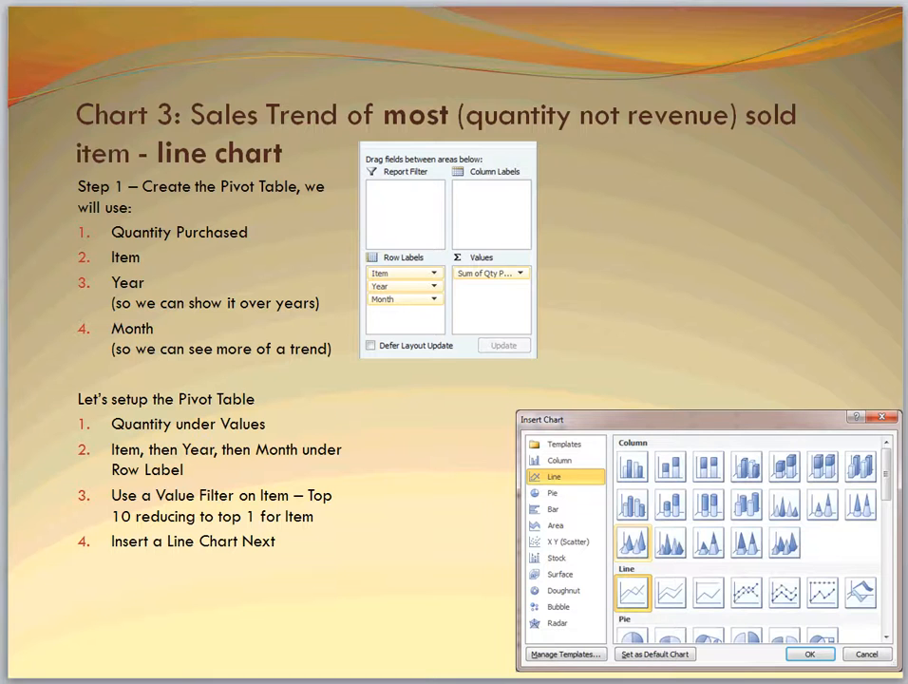
Advance the PowerPoint presentation to the Complete the Chart slide, and in Excel rename the line chart's worksheet Chart3
{"action": "key", "text": "Page_Down"}
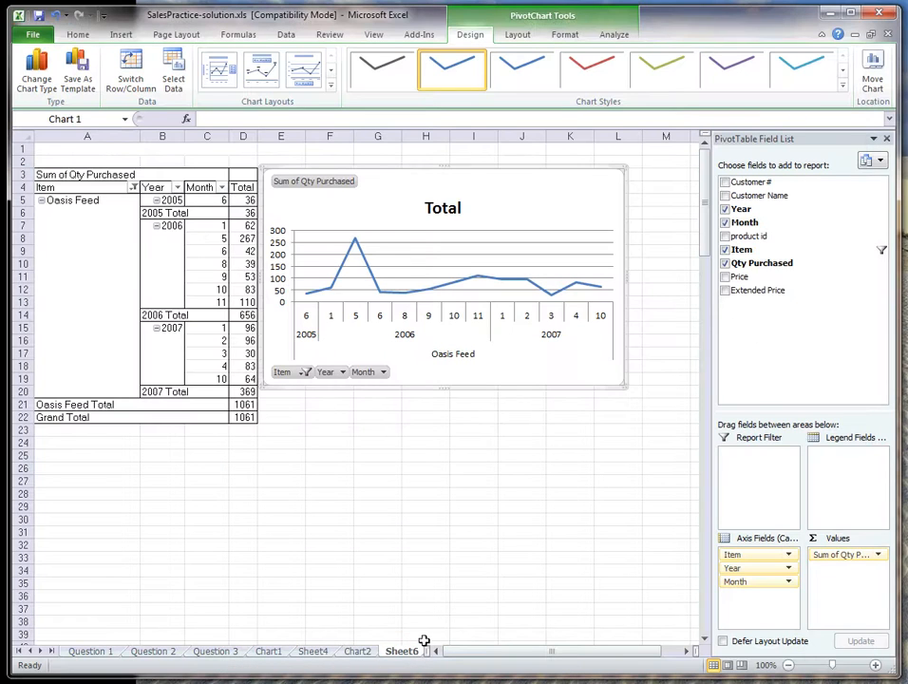
{"action": "right_click", "coordinate": [418, 646]}
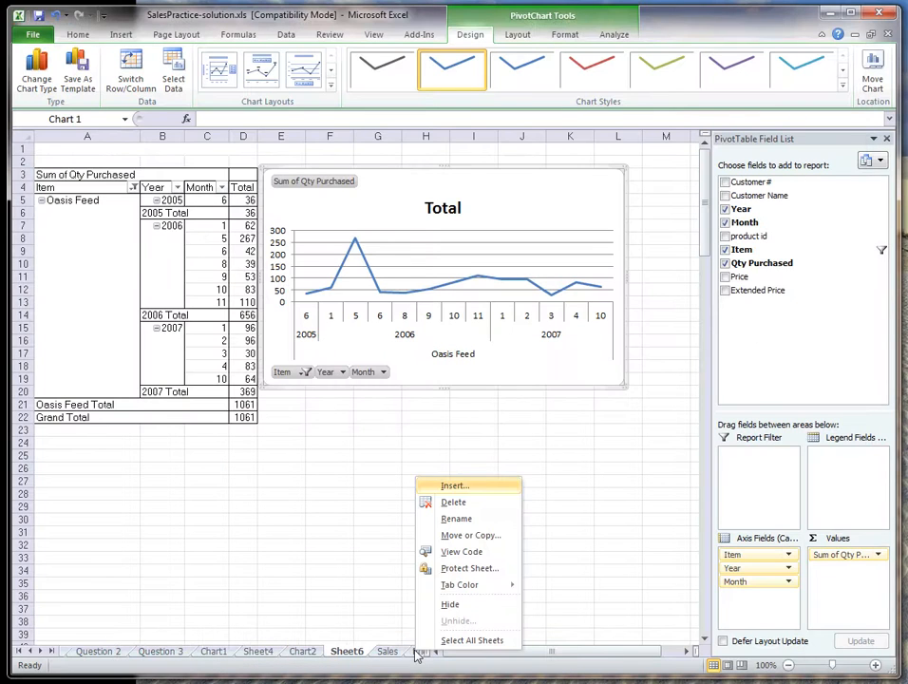
{"action": "left_click", "coordinate": [470, 519]}
{"action": "type", "text": "Chart3"}
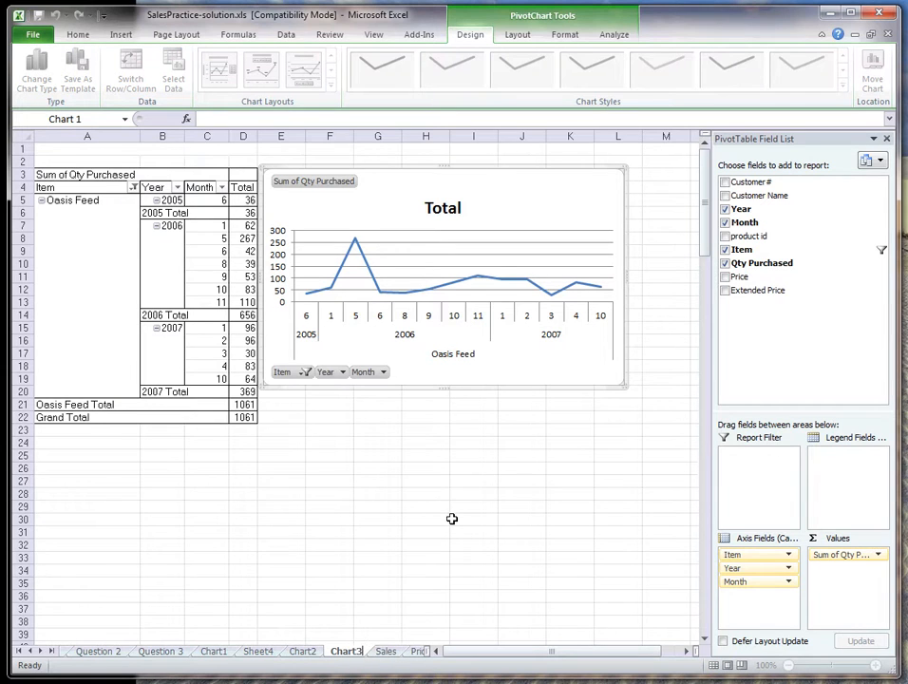
{"action": "key", "text": "Return"}
Change the line chart's title to "Oasis Feed Sales Trends"
{"action": "left_click", "coordinate": [446, 209]}
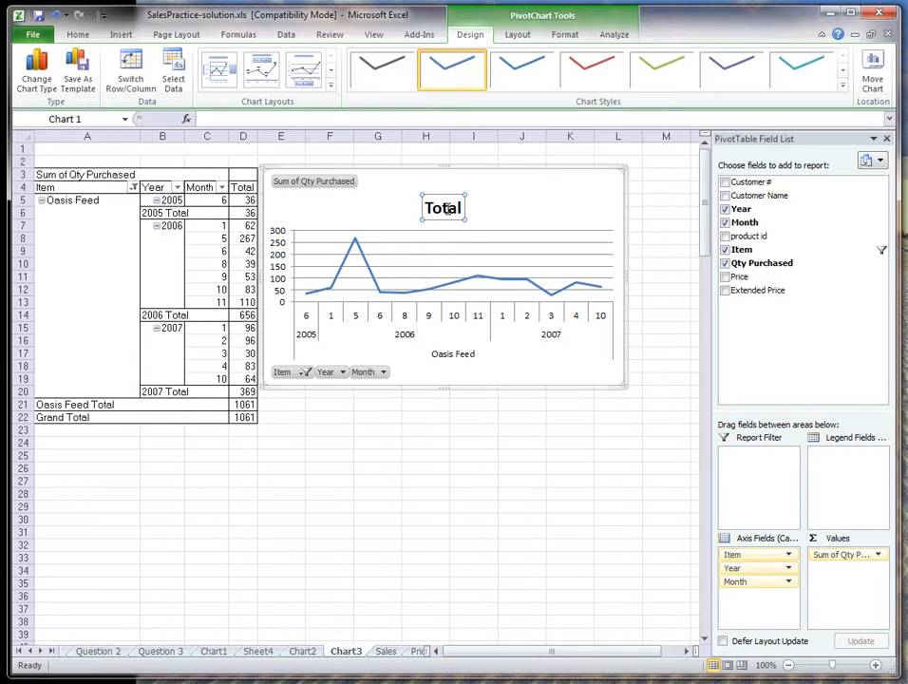
{"action": "type", "text": "Oasis"}
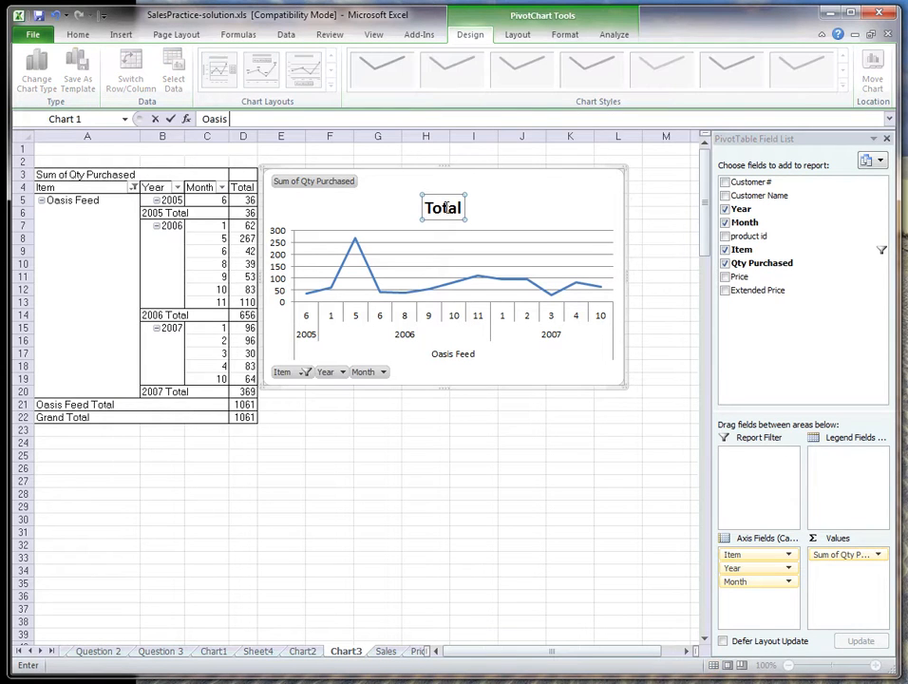
{"action": "type", "text": " Feed Sales Trends"}
{"action": "key", "text": "Return"}
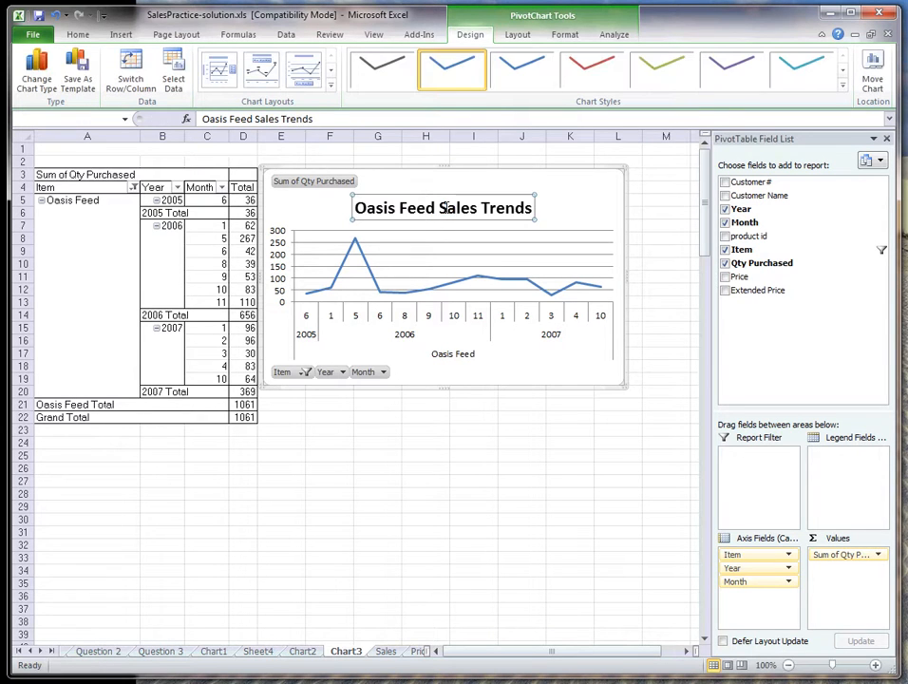
{"action": "left_click", "coordinate": [654, 432]}
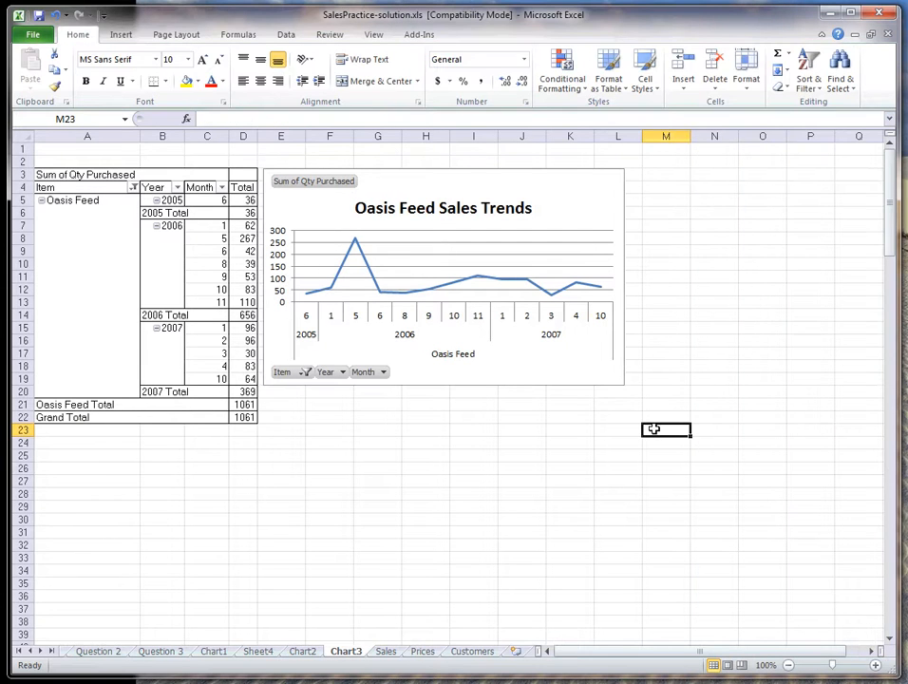
Enlarge the line chart downward to the pivot table's Grand Total row and widen it to the end of column L
{"action": "left_click", "coordinate": [590, 215]}
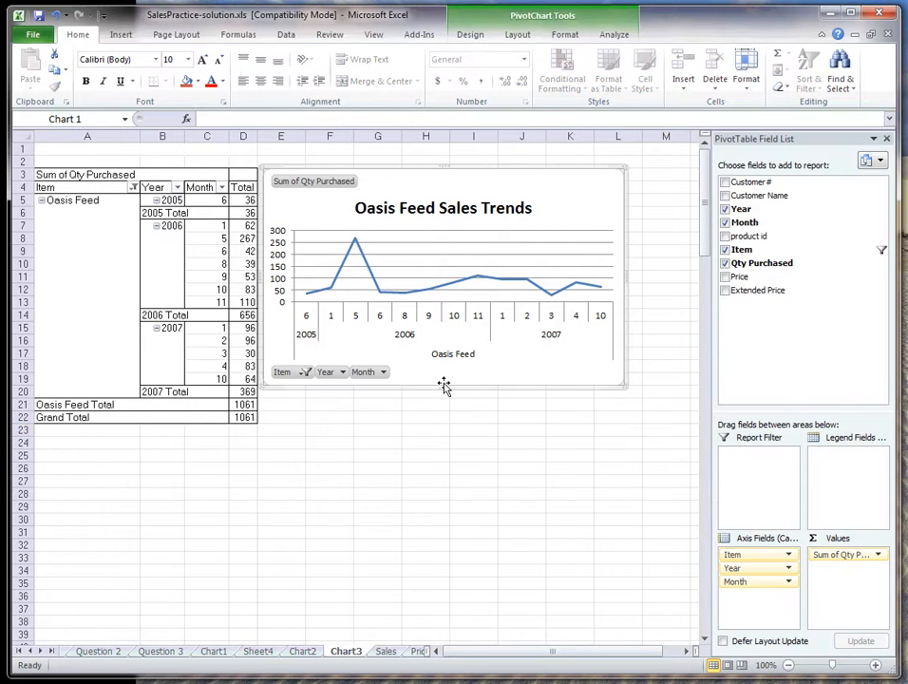
{"action": "left_click_drag", "start_coordinate": [441, 382], "coordinate": [438, 421]}
{"action": "left_click", "coordinate": [628, 294]}
{"action": "left_click", "coordinate": [624, 295]}
{"action": "left_click_drag", "start_coordinate": [624, 295], "coordinate": [642, 297]}
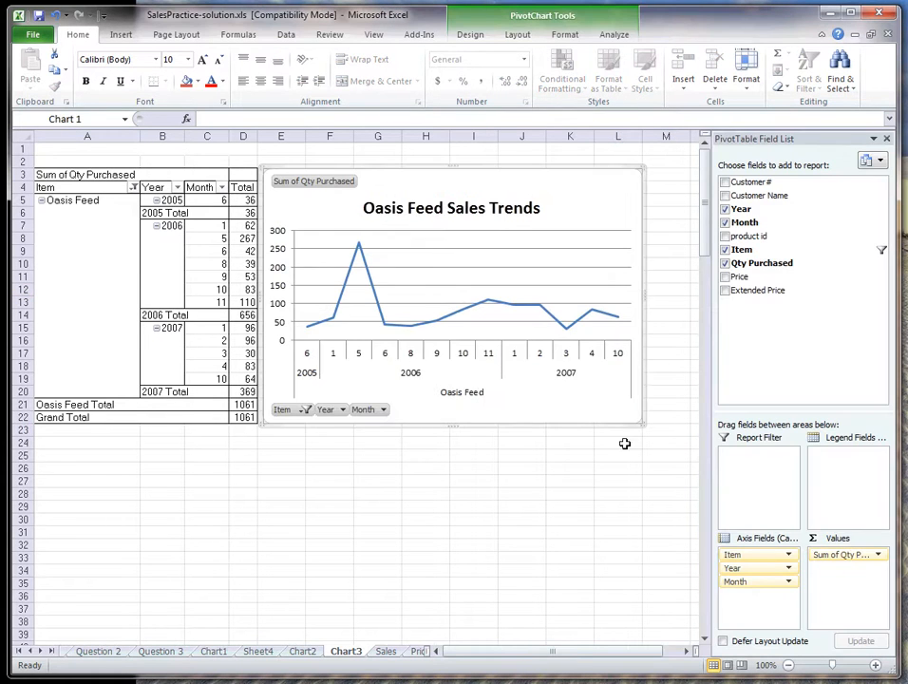
{"action": "left_click", "coordinate": [569, 493]}
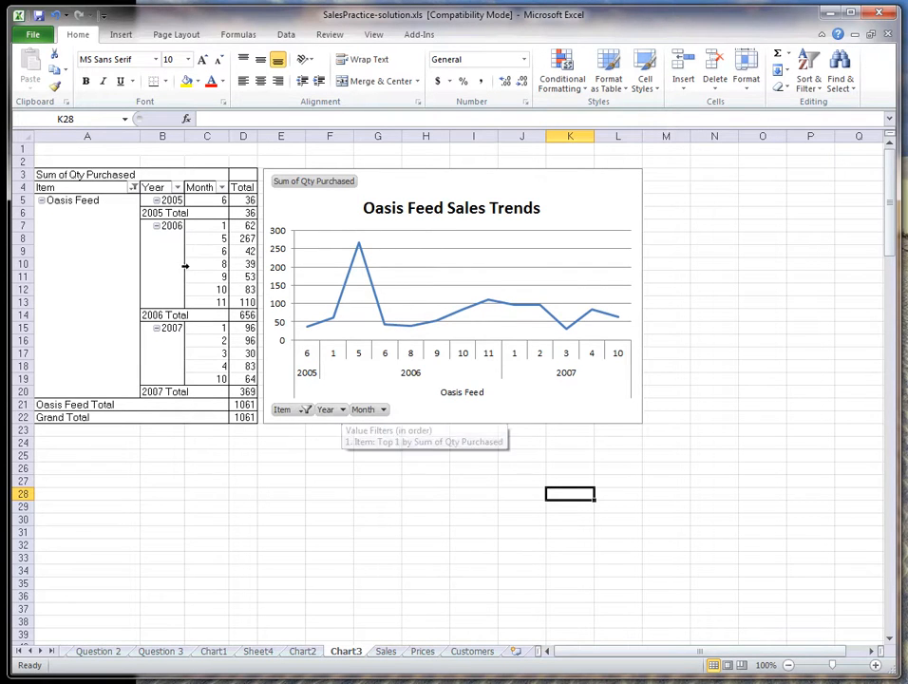
{"action": "left_click", "coordinate": [385, 411]}
{"action": "left_click", "coordinate": [385, 410]}
{"action": "left_click", "coordinate": [384, 412]}
{"action": "left_click", "coordinate": [418, 456]}
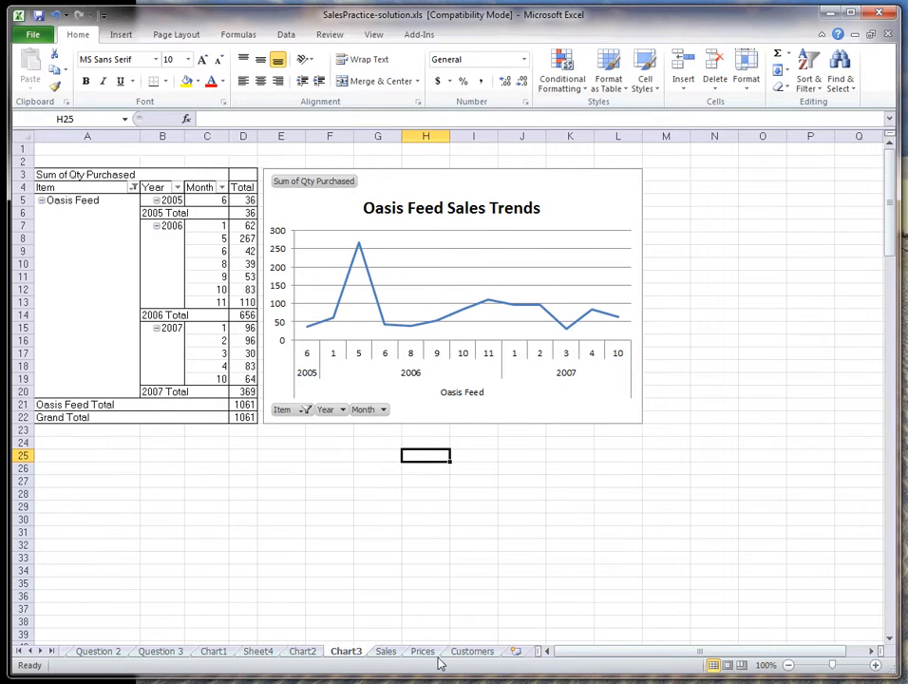
Insert another pivot table from the Sales sheet's Table1 on a new worksheet
{"action": "left_click", "coordinate": [385, 652]}
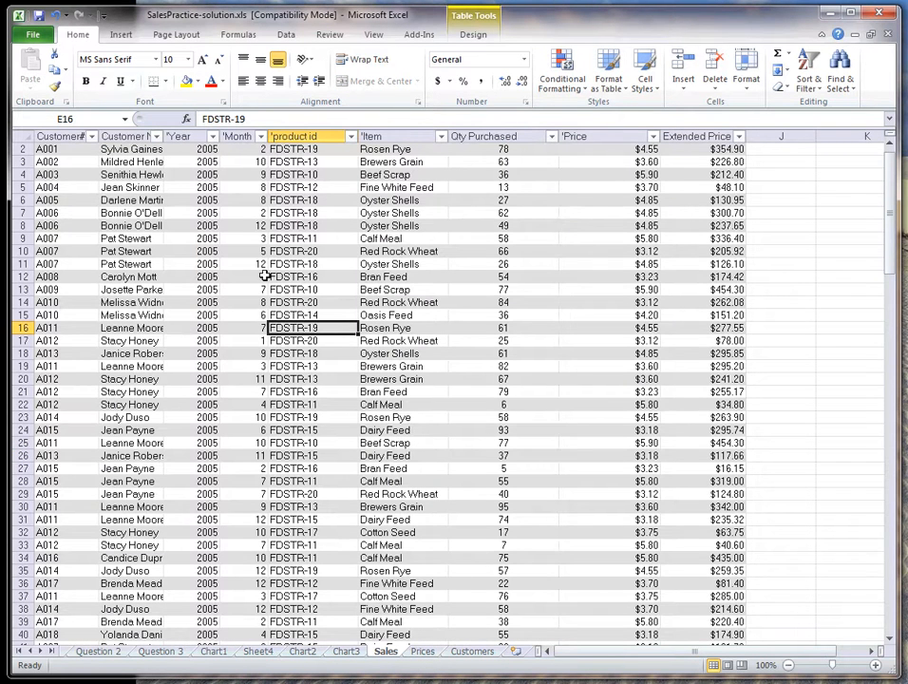
{"action": "left_click", "coordinate": [113, 32]}
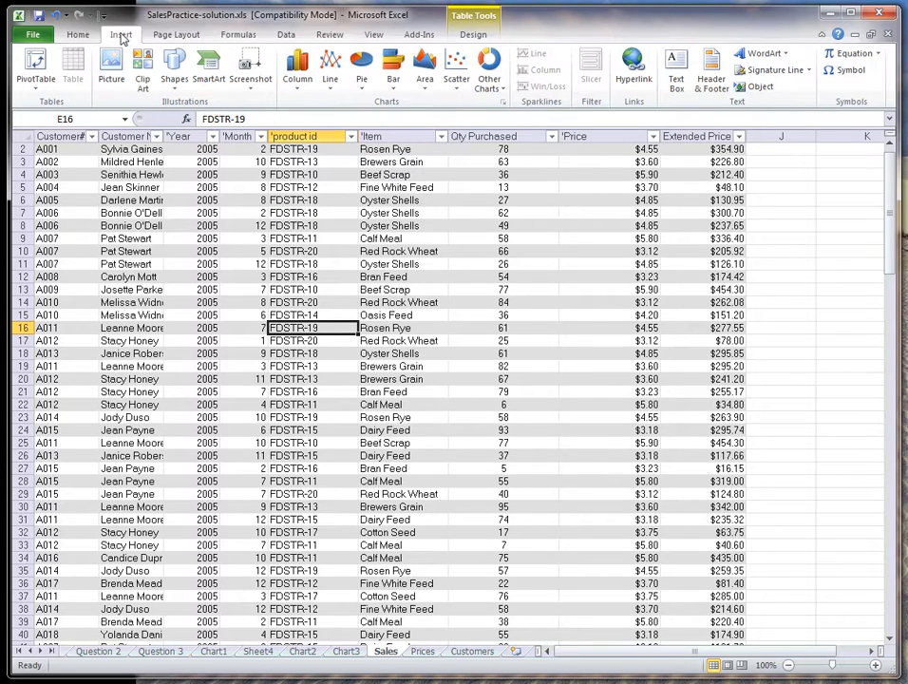
{"action": "left_click", "coordinate": [35, 65]}
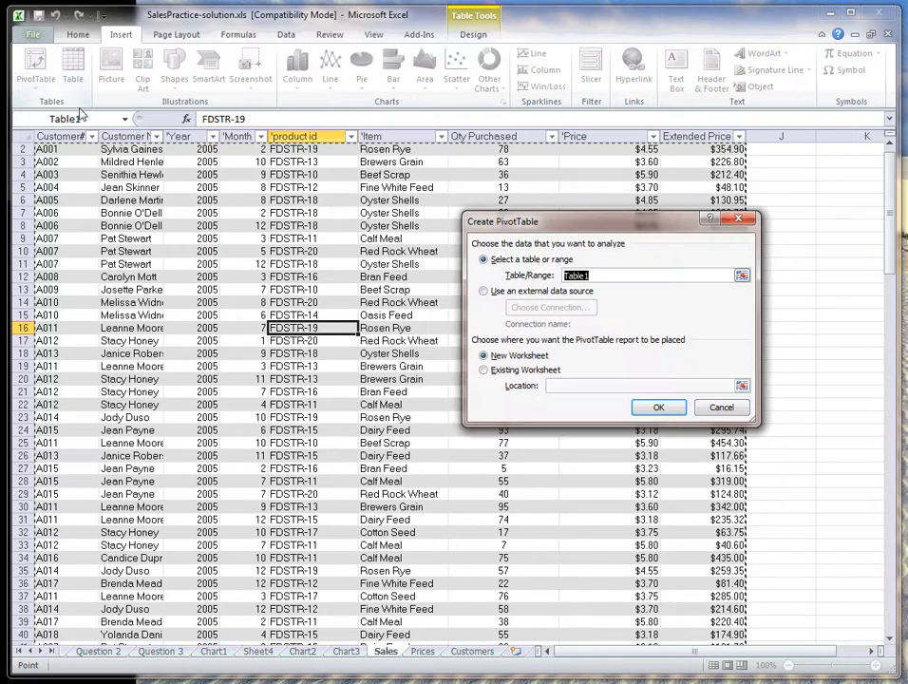
{"action": "left_click", "coordinate": [661, 409]}
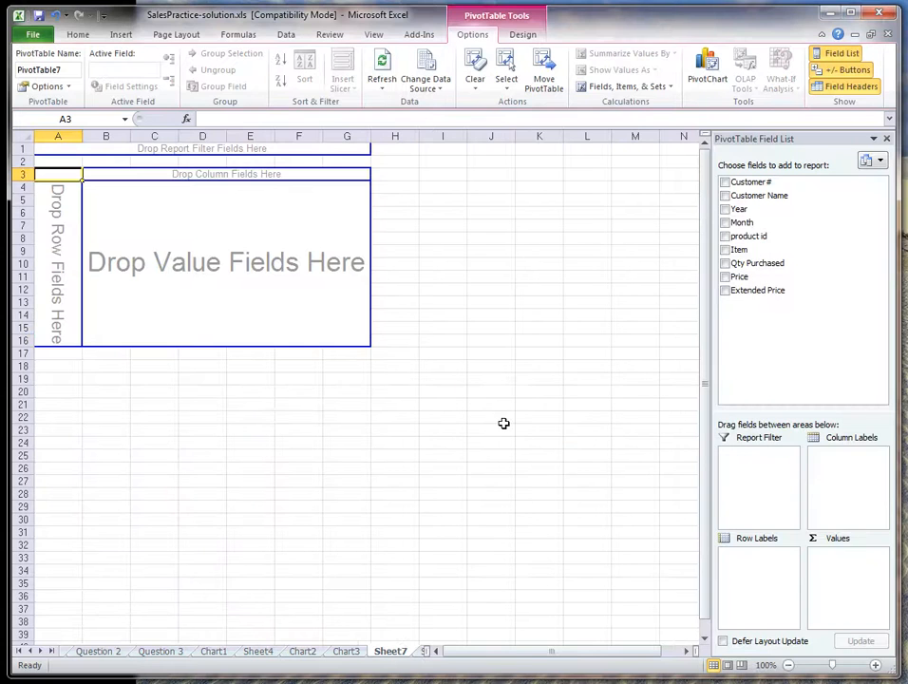
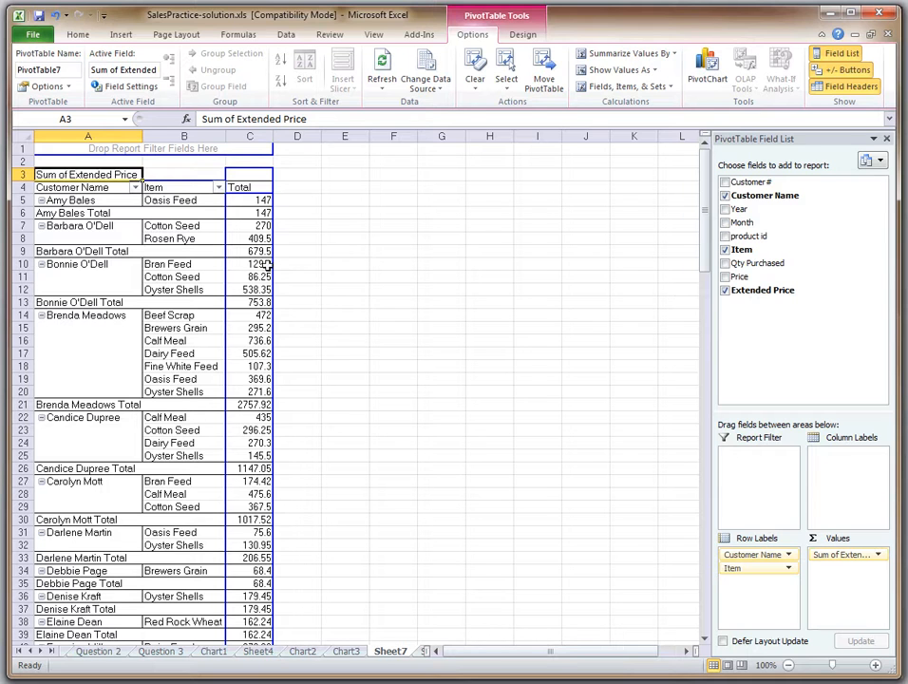
Sort the pivot table's Customer Name field in descending order by Sum of Extended Price
{"action": "left_click", "coordinate": [136, 188]}
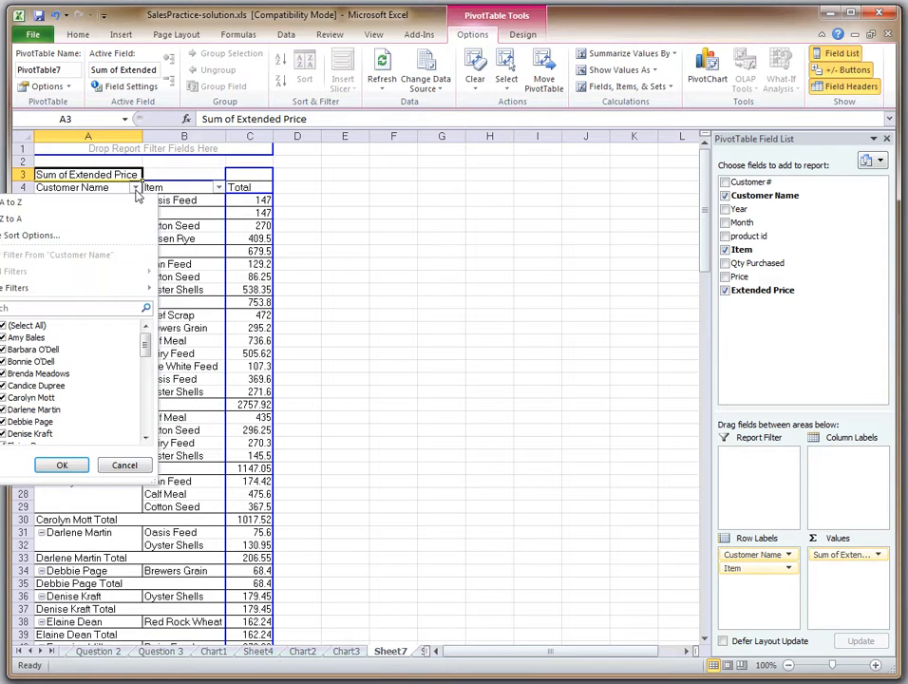
{"action": "left_click", "coordinate": [70, 241]}
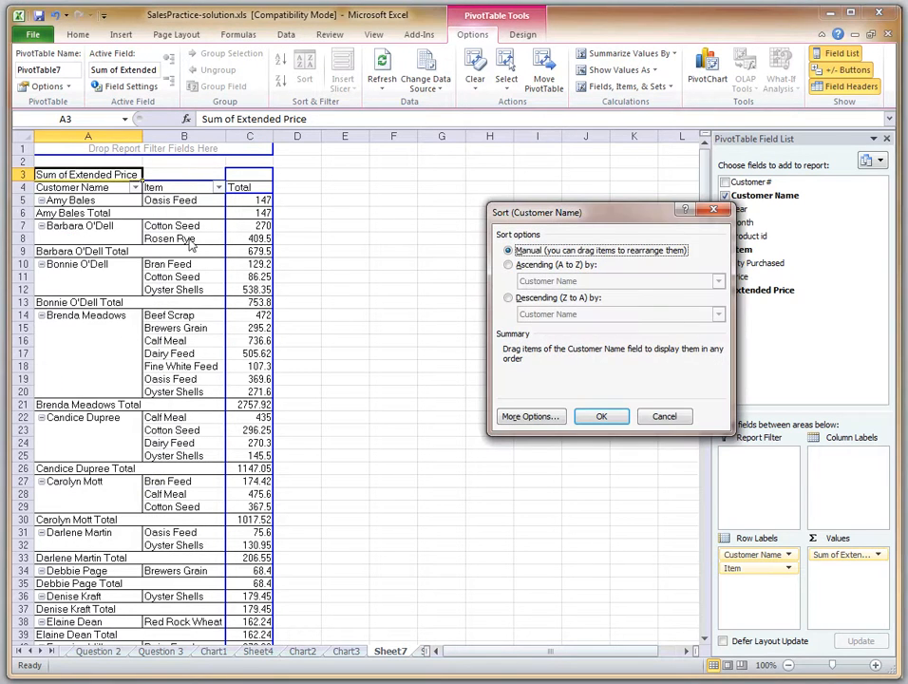
{"action": "left_click", "coordinate": [510, 298]}
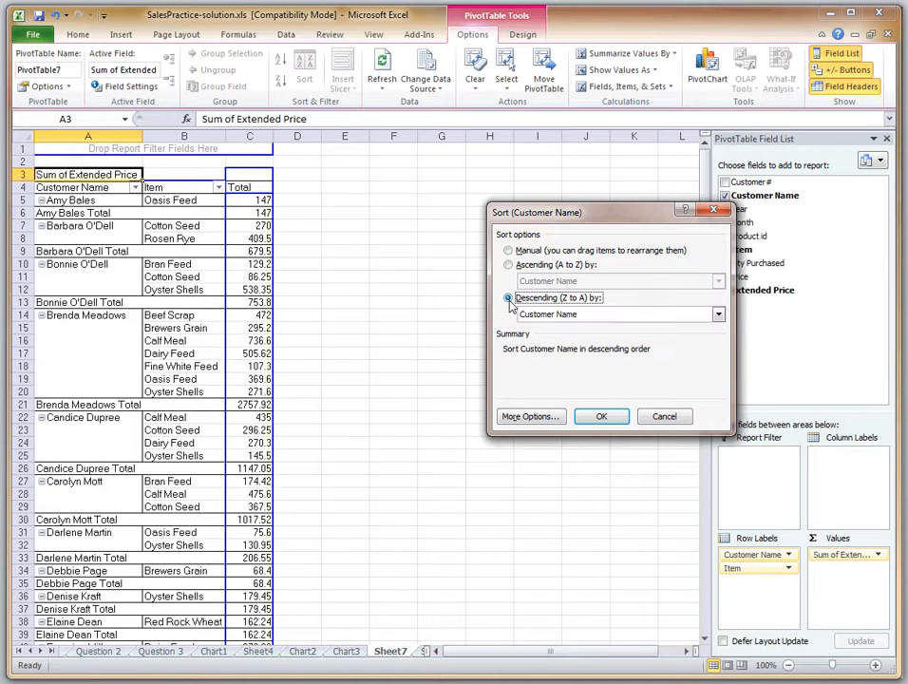
{"action": "left_click", "coordinate": [601, 315]}
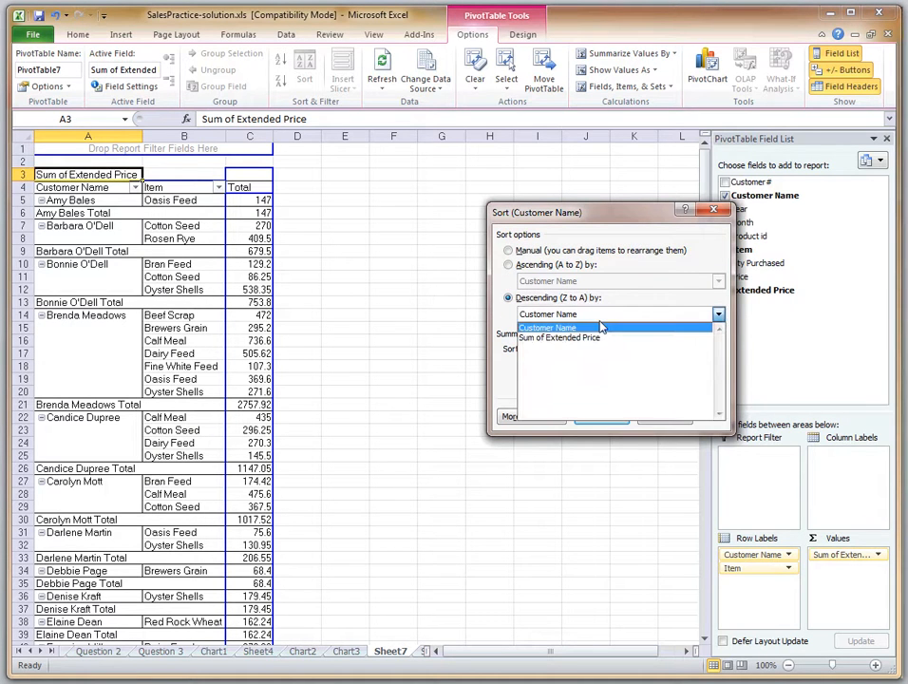
{"action": "left_click", "coordinate": [600, 339]}
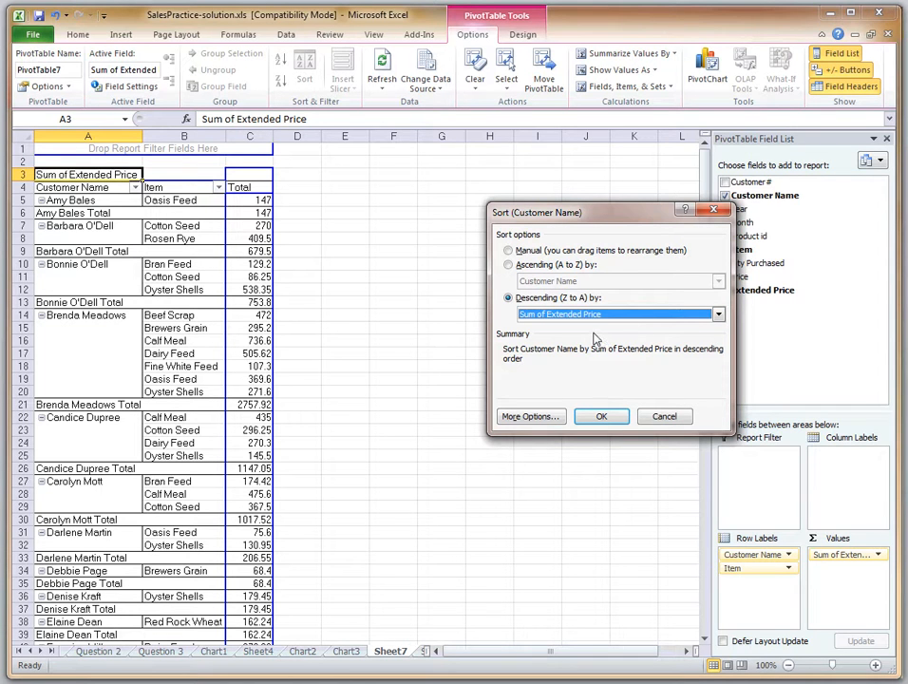
{"action": "left_click", "coordinate": [587, 423]}
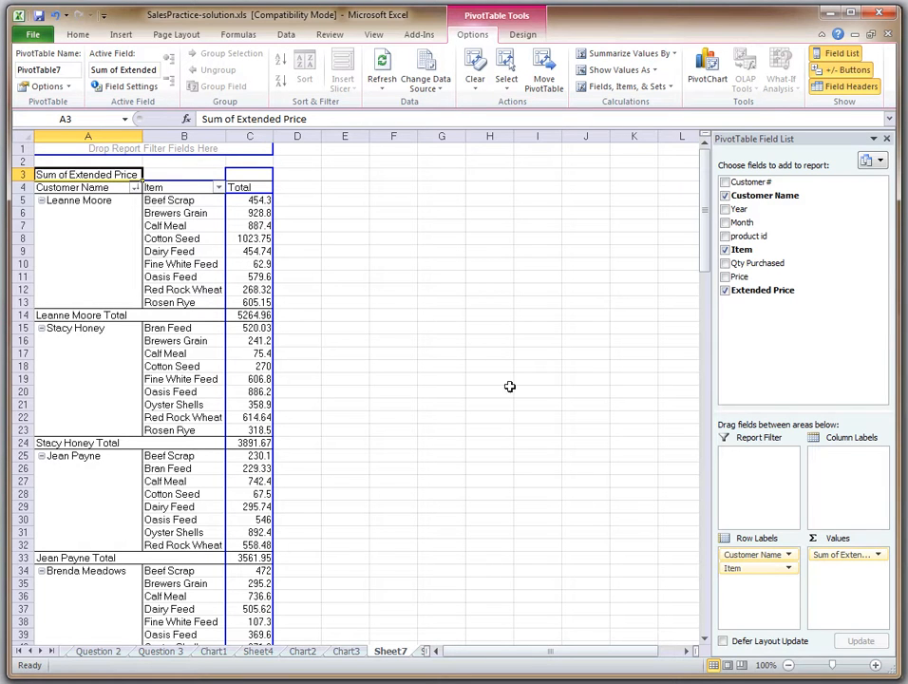
Filter the Customer Name field to show only the customer with the highest total sales
{"action": "left_click", "coordinate": [135, 187]}
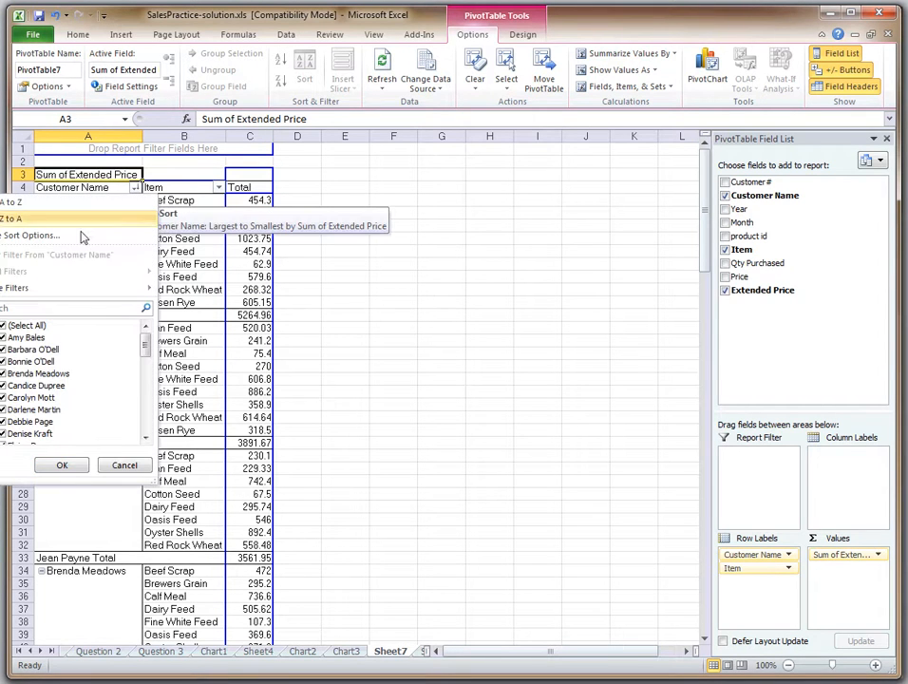
{"action": "left_click", "coordinate": [4, 325]}
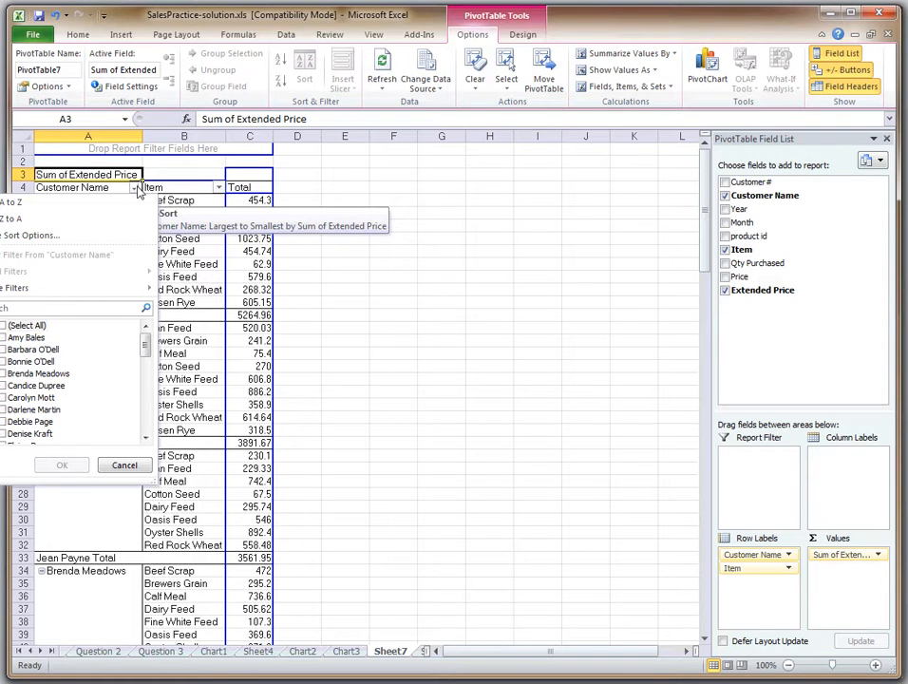
{"action": "left_click_drag", "start_coordinate": [147, 344], "coordinate": [144, 379]}
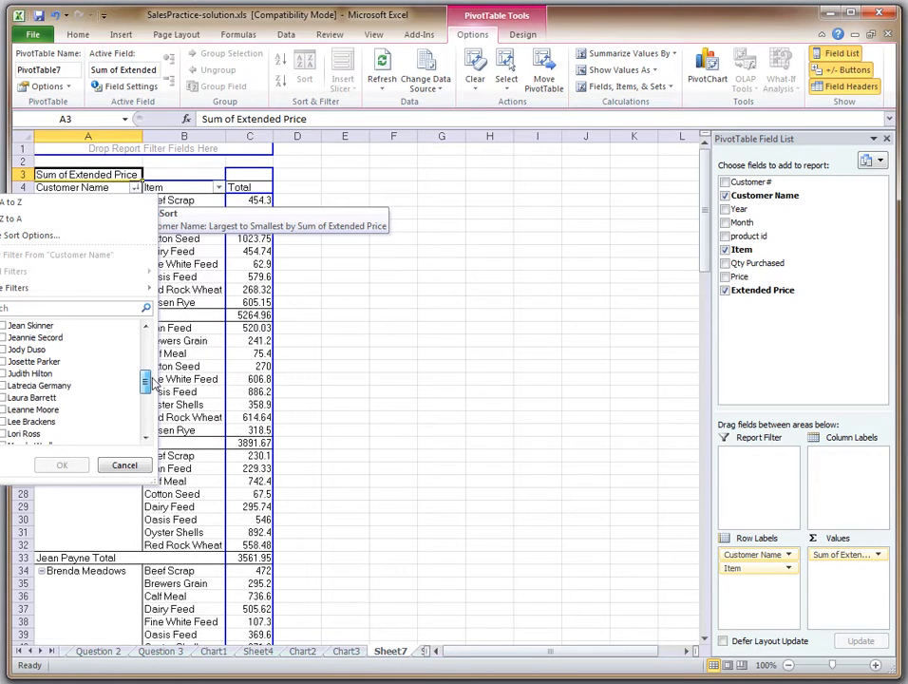
{"action": "left_click", "coordinate": [4, 409]}
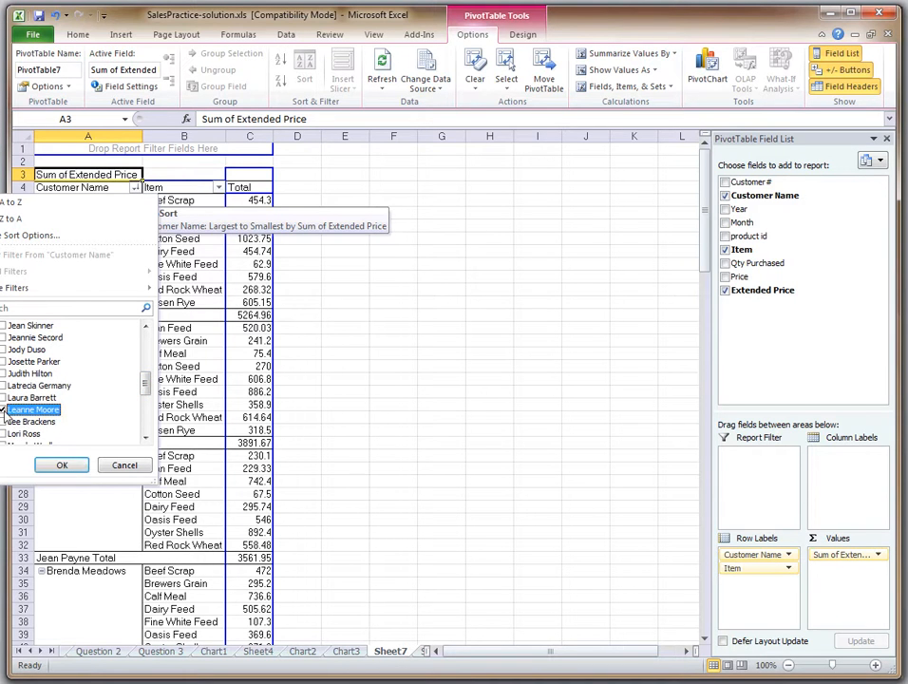
{"action": "left_click", "coordinate": [60, 465]}
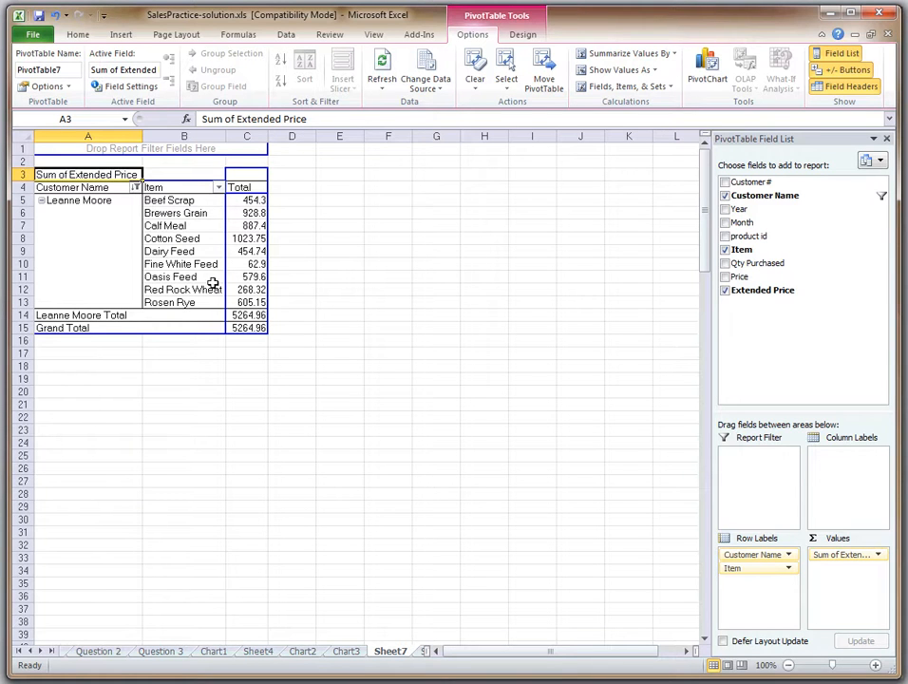
Try a pie PivotChart with the first chart layout on the filtered pivot table, and delete the chart
{"action": "left_click", "coordinate": [180, 251]}
{"action": "left_click", "coordinate": [708, 68]}
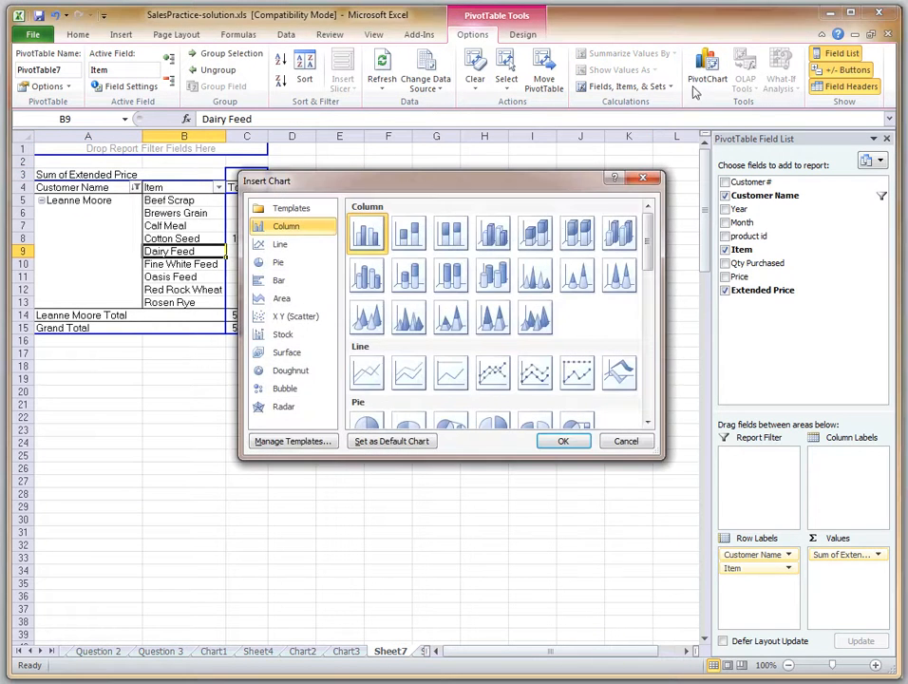
{"action": "left_click", "coordinate": [277, 263]}
{"action": "left_click", "coordinate": [563, 442]}
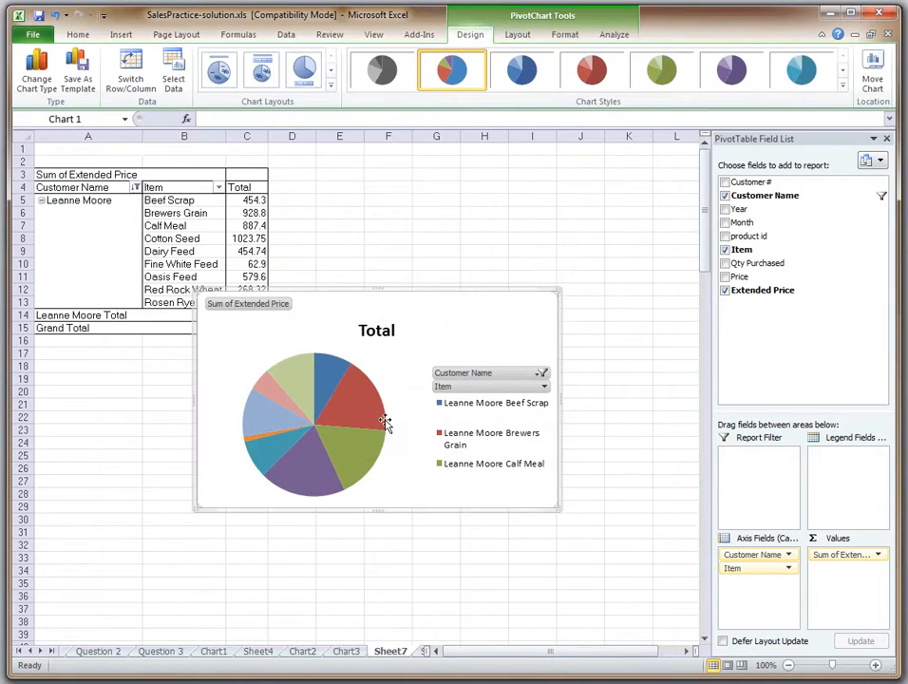
{"action": "left_click", "coordinate": [225, 76]}
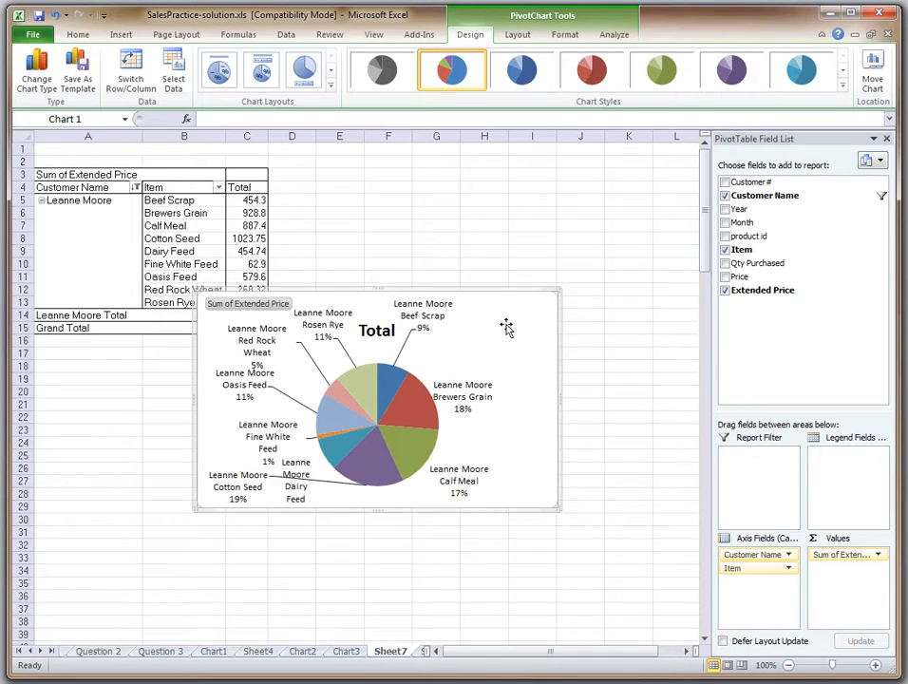
{"action": "key", "text": "Delete"}
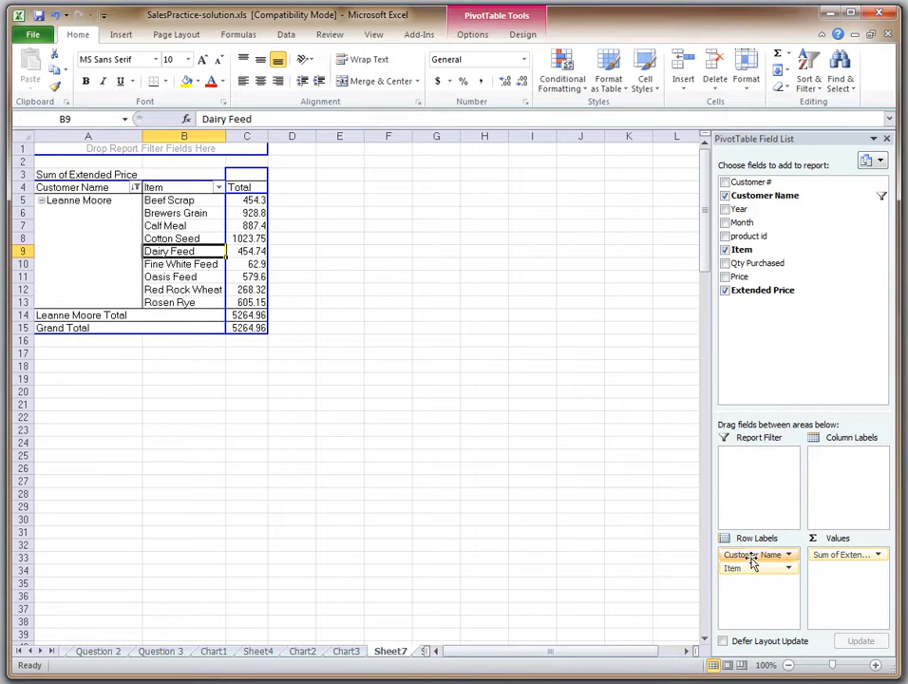
Move the Customer Name field from the row labels to the report filter, and review the filter's customer list
{"action": "left_click_drag", "start_coordinate": [753, 562], "coordinate": [744, 459]}
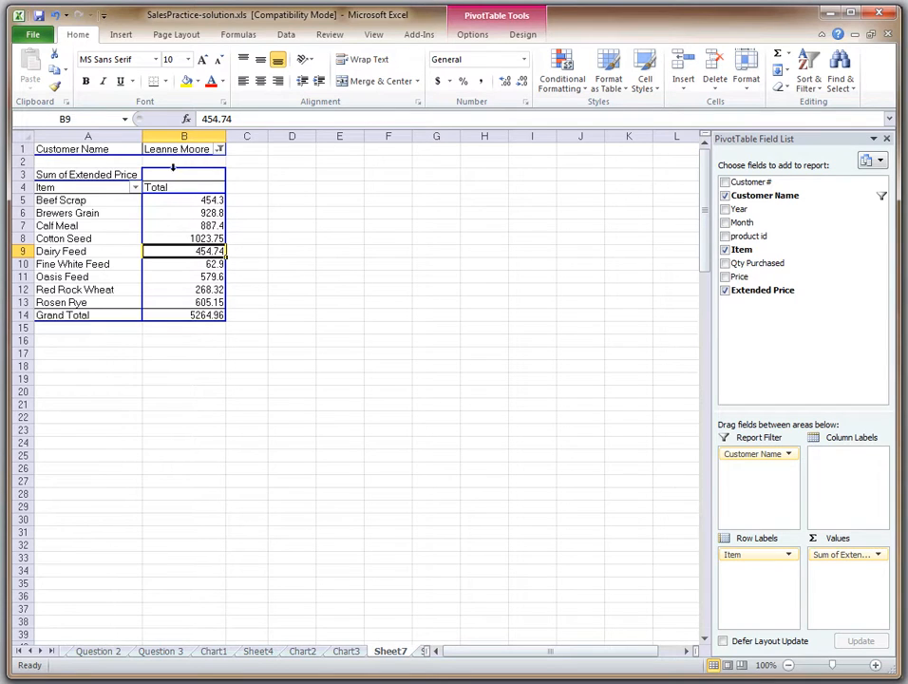
{"action": "left_click", "coordinate": [220, 150]}
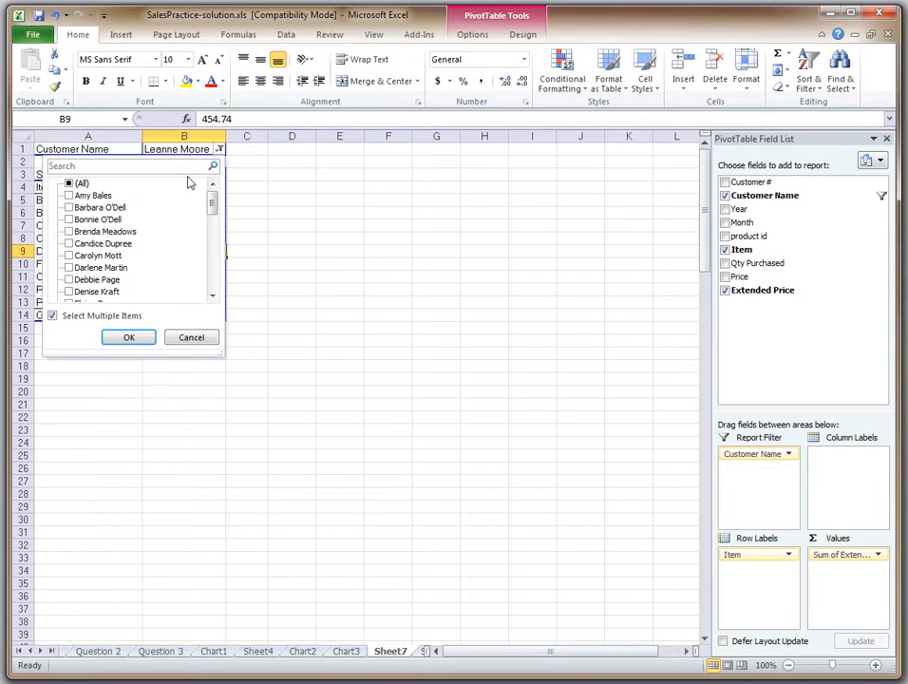
{"action": "left_click_drag", "start_coordinate": [212, 201], "coordinate": [208, 241]}
{"action": "left_click", "coordinate": [191, 337]}
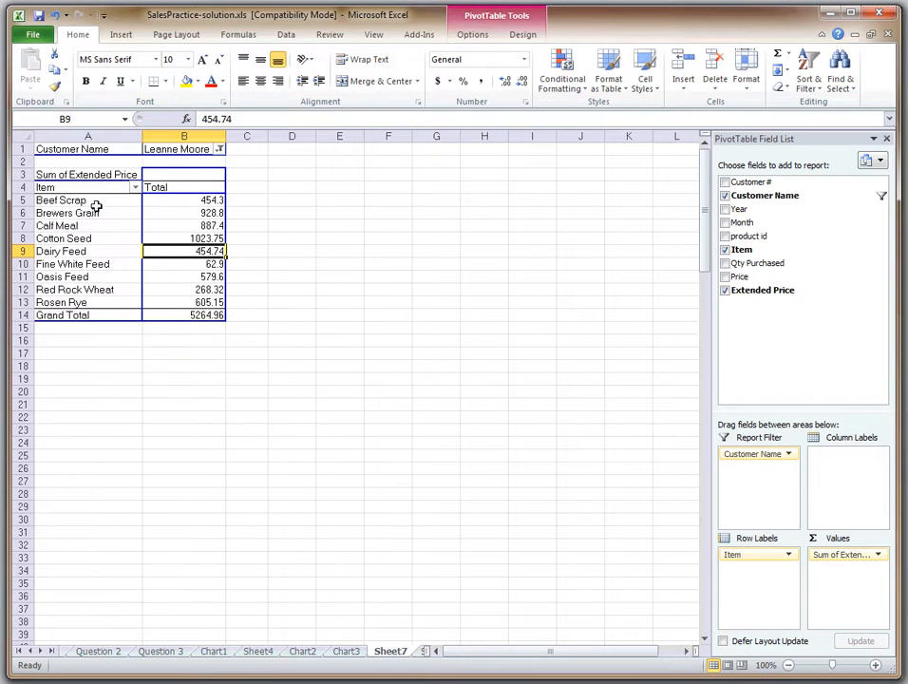
{"action": "left_click", "coordinate": [472, 35]}
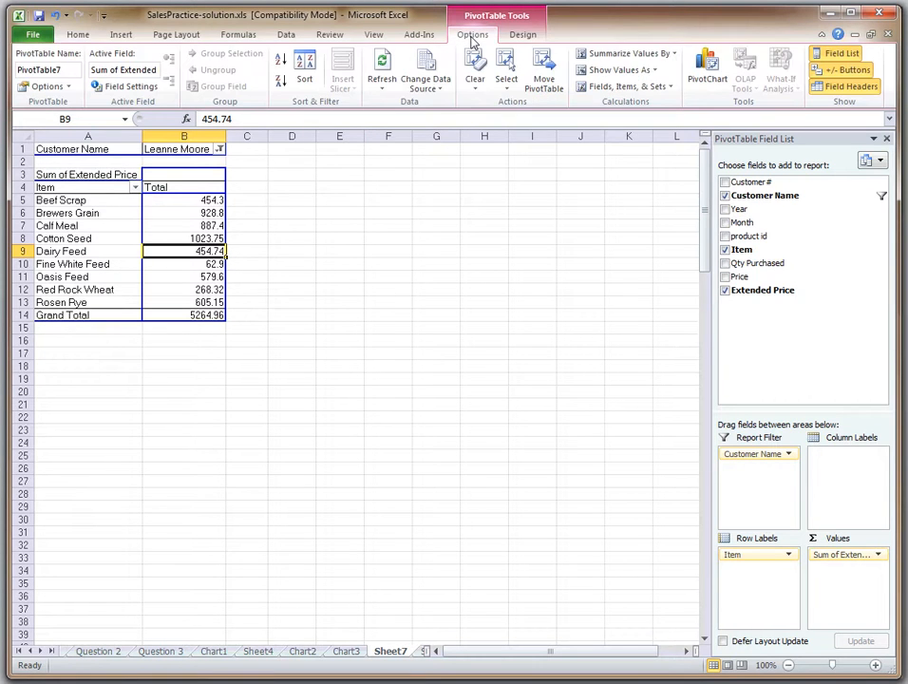
{"action": "left_click", "coordinate": [708, 80]}
{"action": "left_click_drag", "start_coordinate": [650, 237], "coordinate": [650, 260]}
{"action": "left_click", "coordinate": [368, 371]}
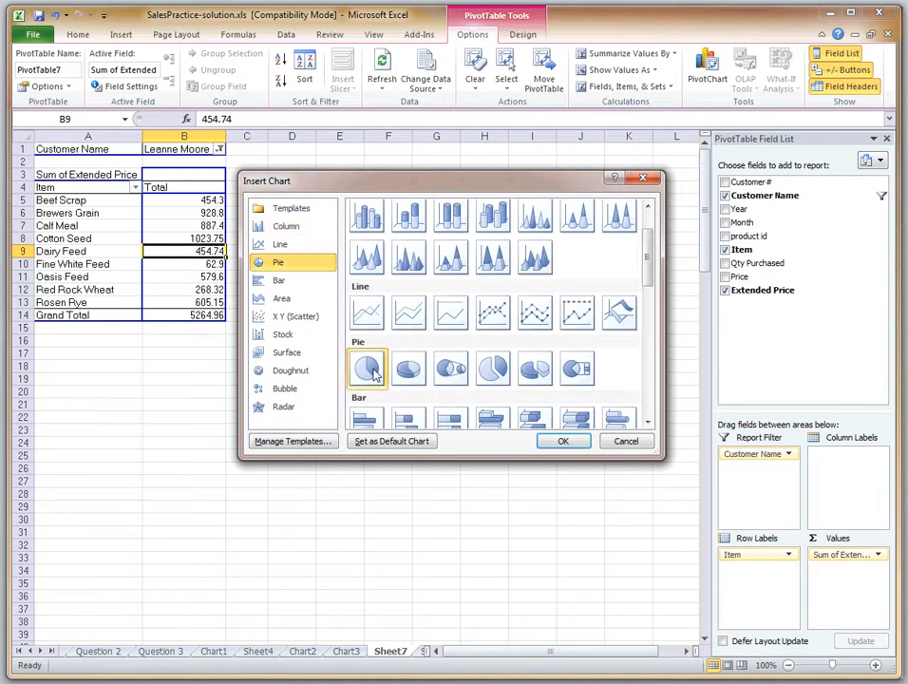
{"action": "left_click", "coordinate": [629, 448]}
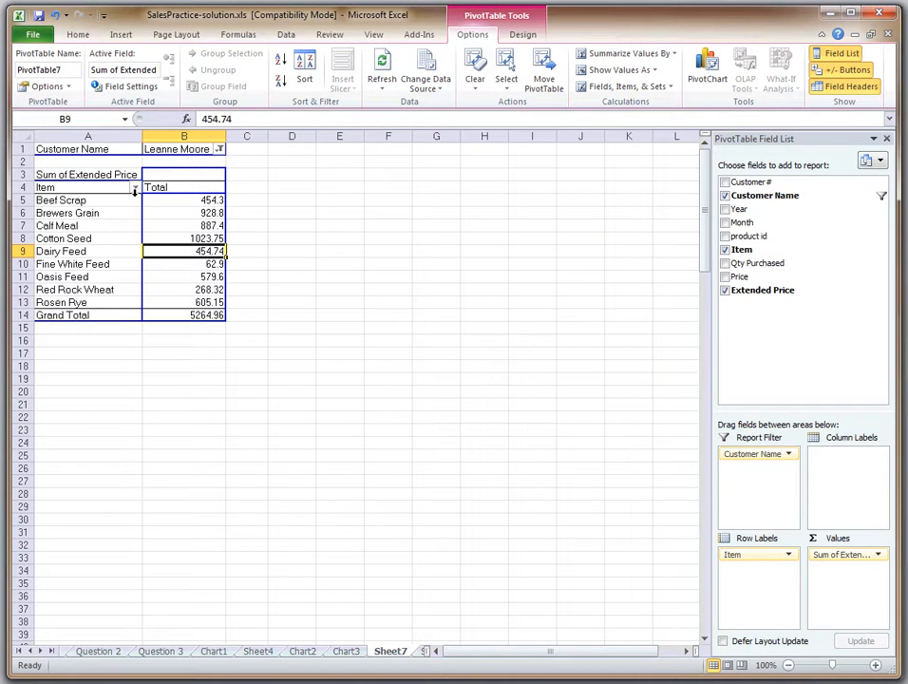
Apply a Top 10 value filter to the Item field, showing the top 10 items by Sum of Extended Price
{"action": "left_click", "coordinate": [136, 188]}
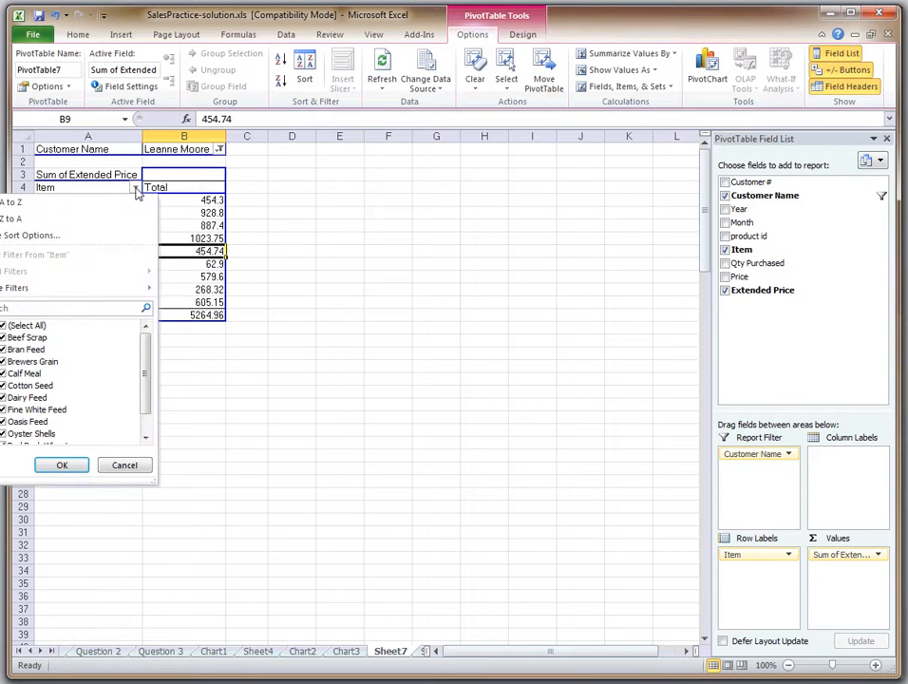
{"action": "mouse_move", "coordinate": [97, 288]}
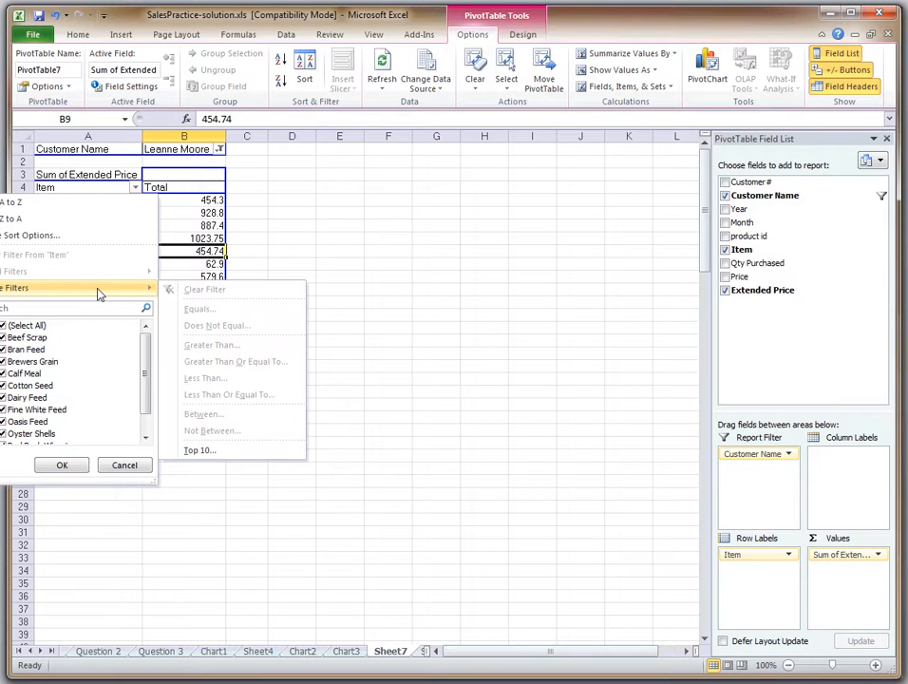
{"action": "left_click", "coordinate": [231, 452]}
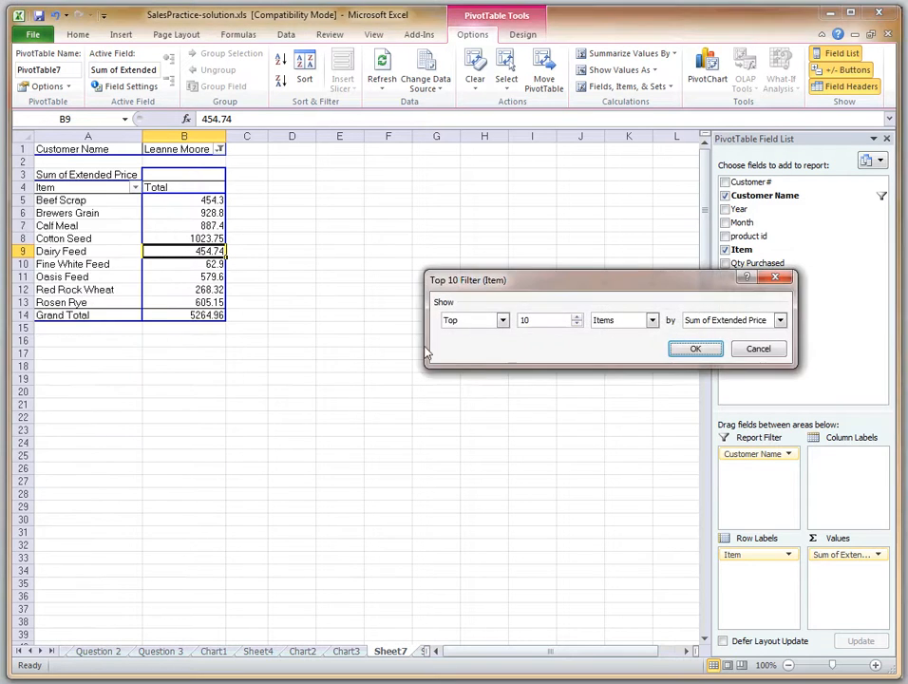
{"action": "left_click", "coordinate": [691, 349]}
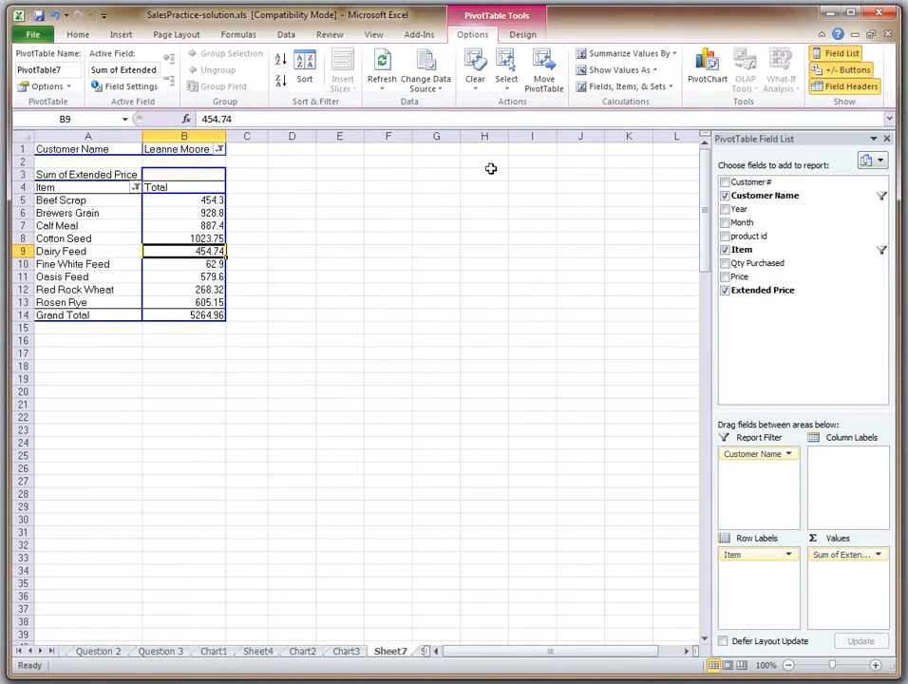
Insert a basic pie PivotChart of the item totals and place it beside the pivot table, near the top of the worksheet
{"action": "left_click", "coordinate": [706, 68]}
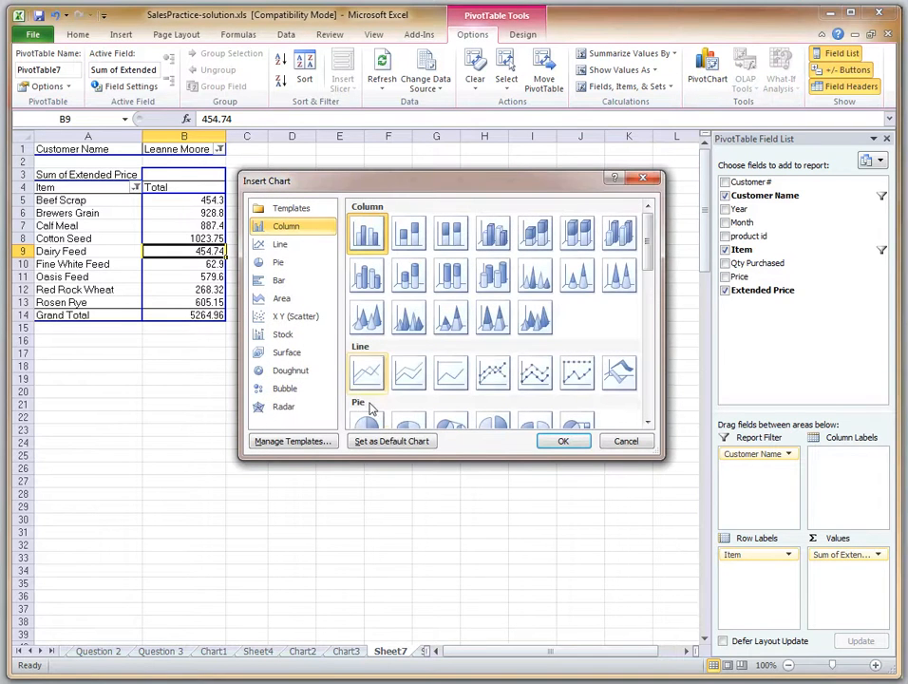
{"action": "left_click", "coordinate": [368, 422]}
{"action": "left_click_drag", "start_coordinate": [649, 229], "coordinate": [649, 298]}
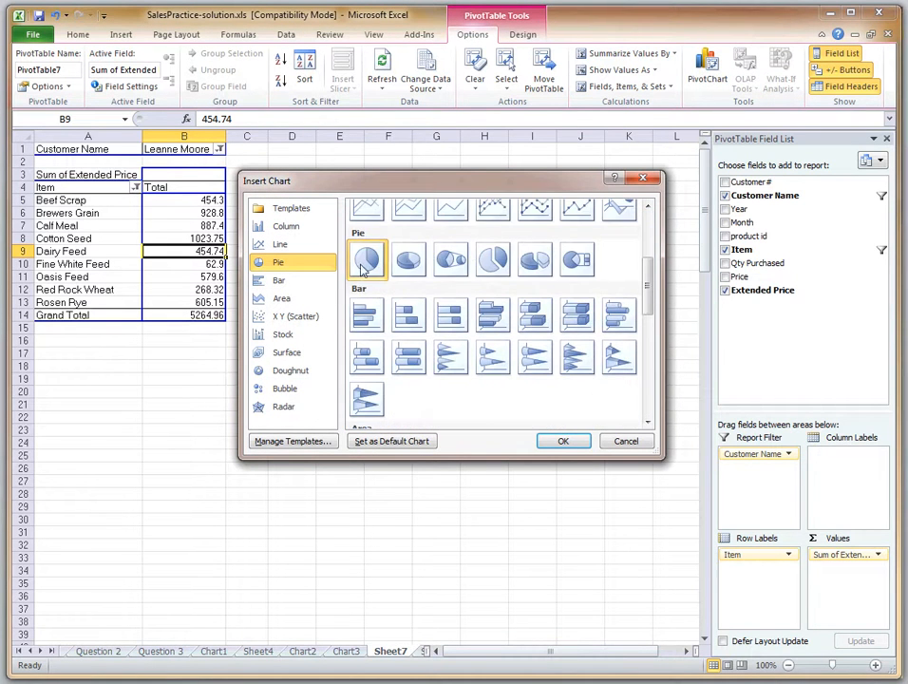
{"action": "left_click", "coordinate": [563, 443]}
{"action": "left_click_drag", "start_coordinate": [452, 287], "coordinate": [497, 159]}
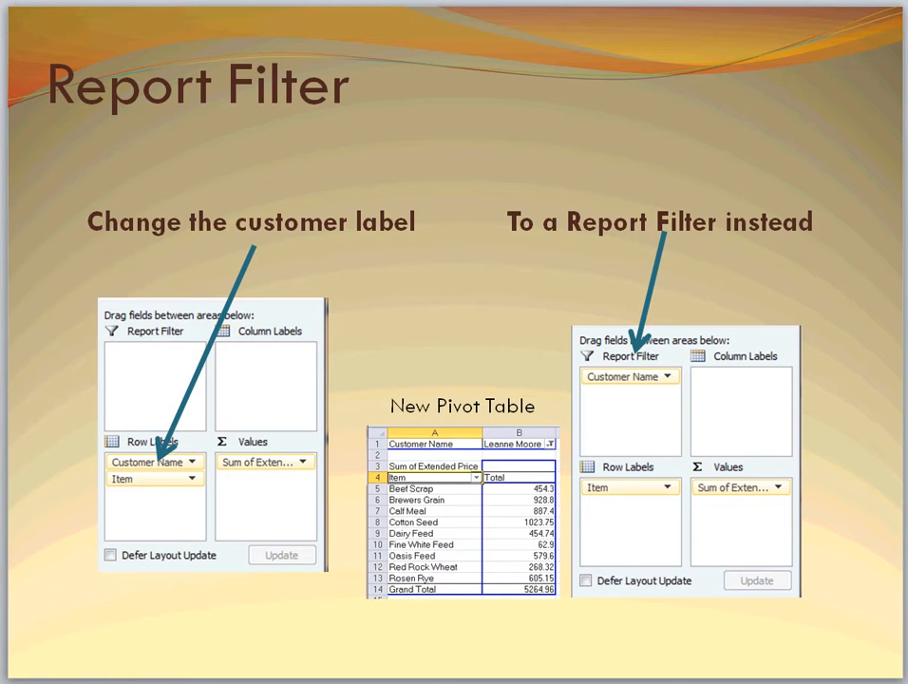
Advance the PowerPoint presentation to the Create a Pie Chart slide, and in Excel move the pie chart to a new sheet named Chart4
{"action": "key", "text": "Page_Down"}
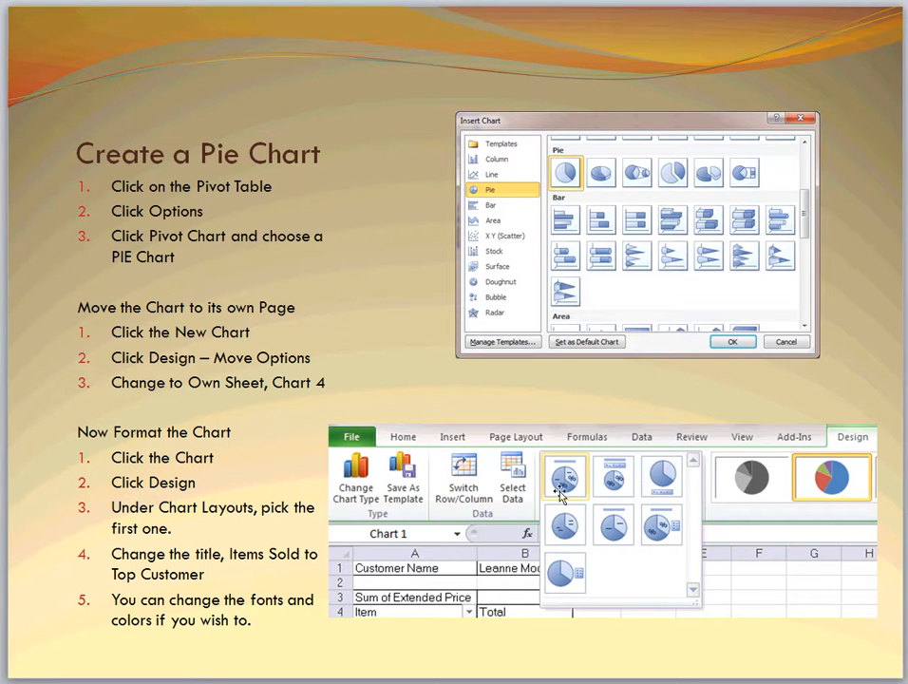
{"action": "key", "text": "alt+Tab"}
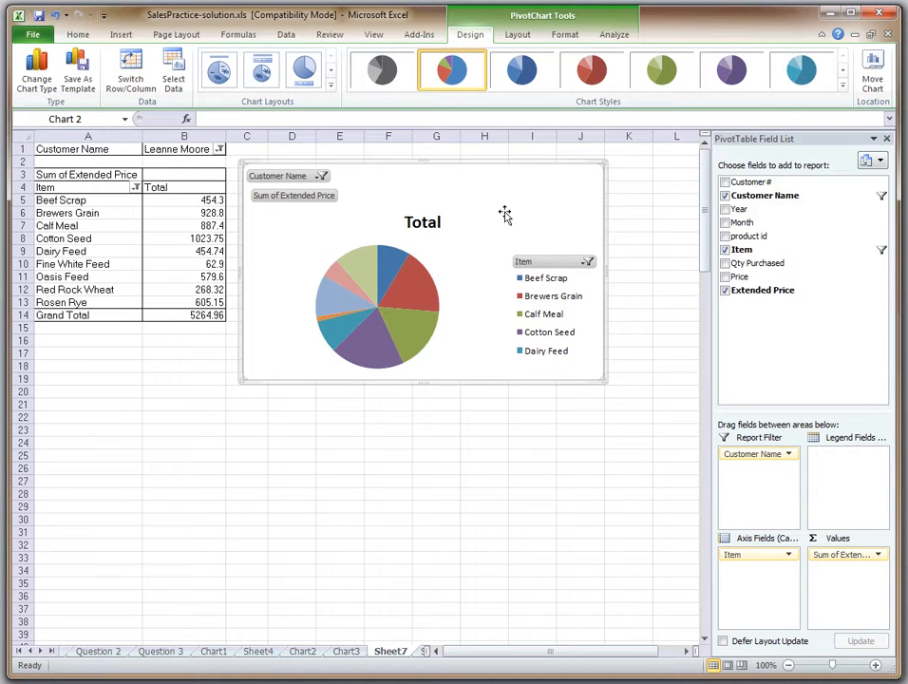
{"action": "left_click", "coordinate": [872, 78]}
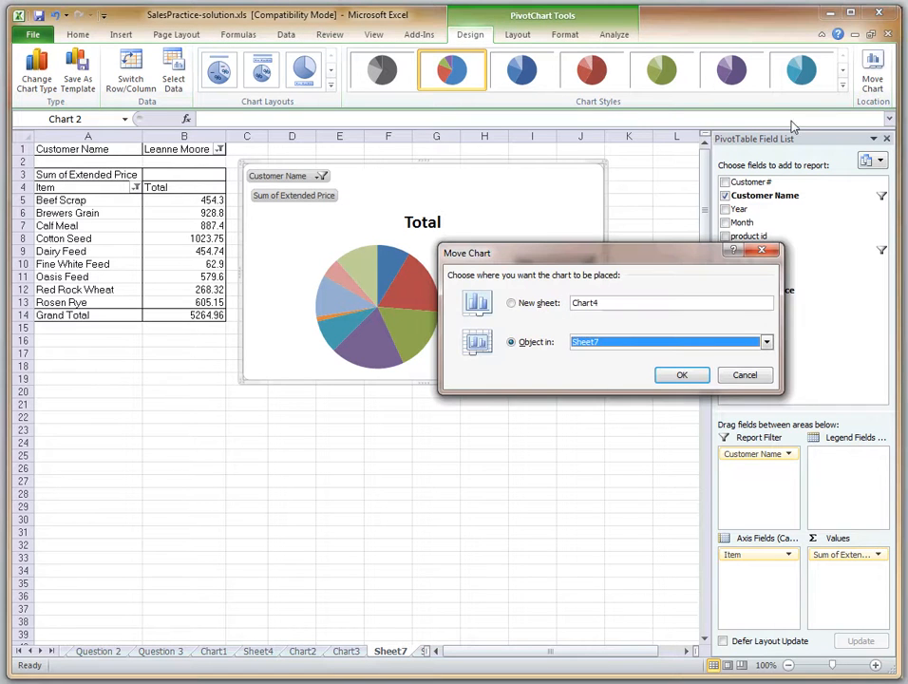
{"action": "left_click", "coordinate": [532, 302]}
{"action": "left_click", "coordinate": [682, 375]}
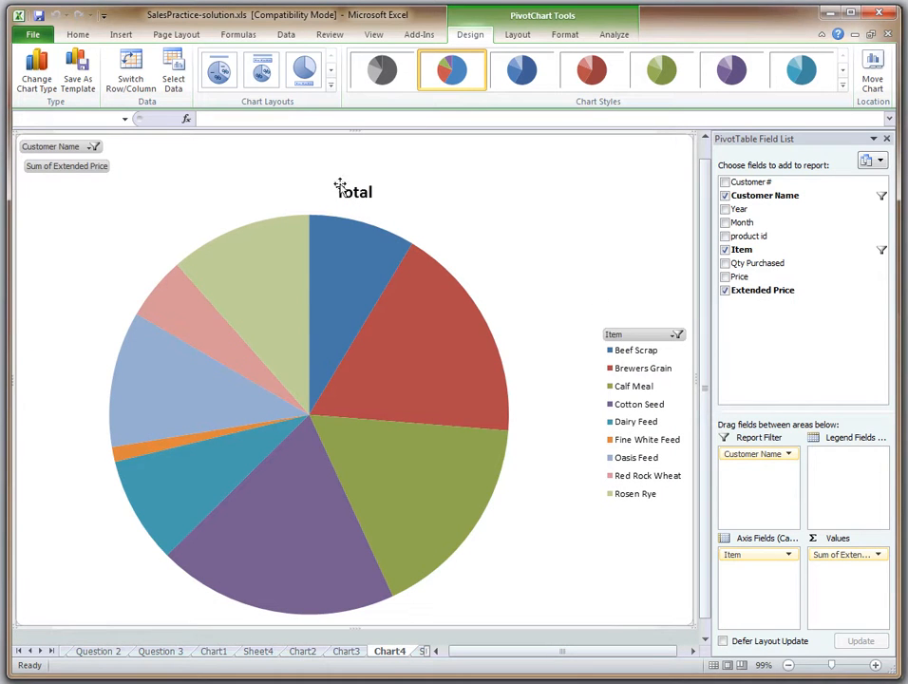
Apply the first chart layout to the pie chart, labelling the slices with item names and percentages instead of a legend
{"action": "left_click", "coordinate": [330, 86]}
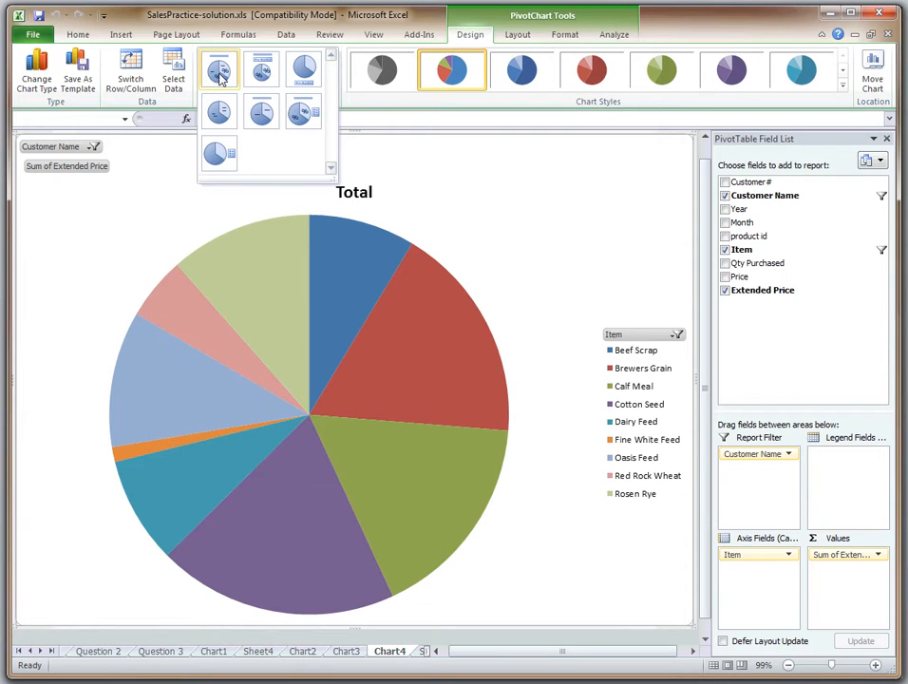
{"action": "left_click", "coordinate": [518, 35]}
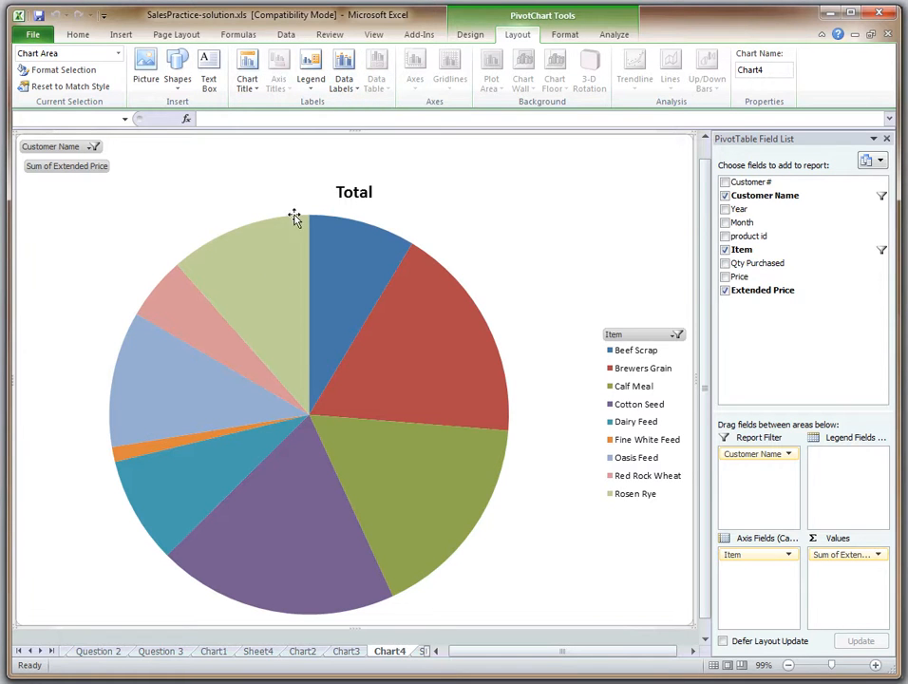
{"action": "left_click", "coordinate": [475, 35]}
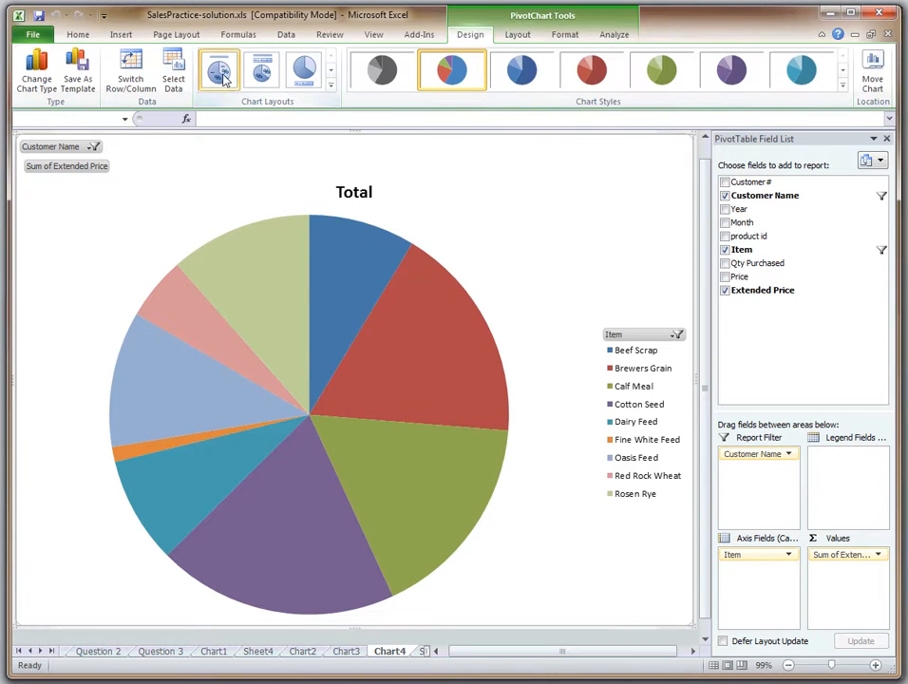
{"action": "left_click", "coordinate": [224, 74]}
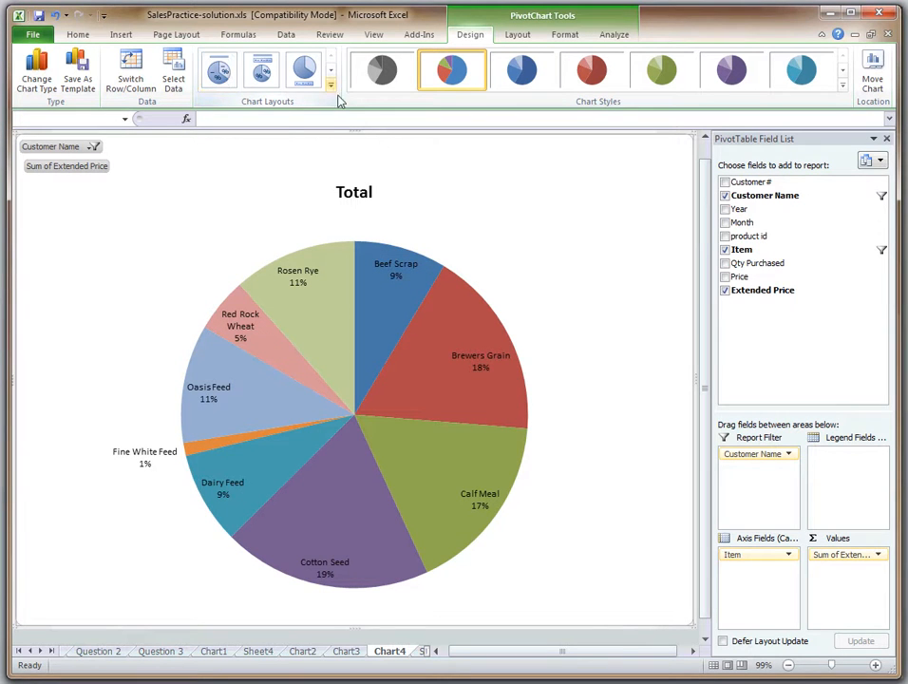
{"action": "left_click", "coordinate": [331, 86]}
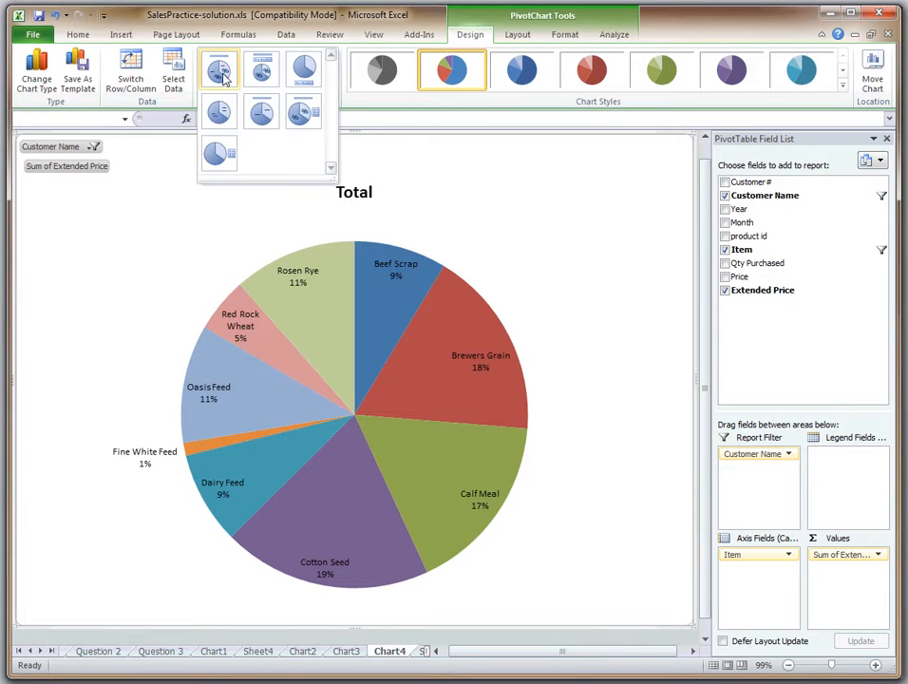
{"action": "left_click", "coordinate": [519, 175]}
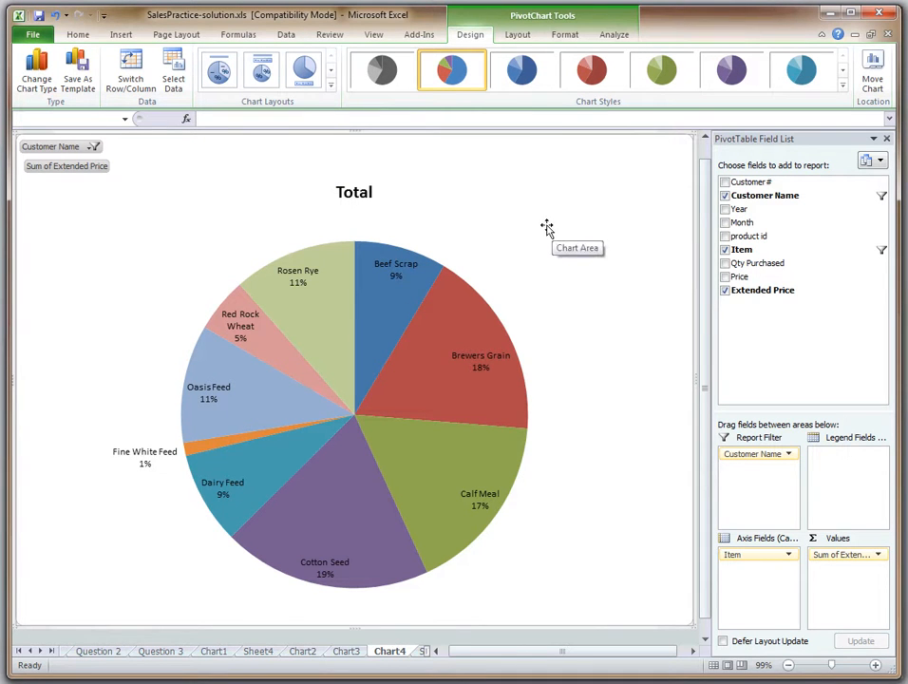
Replace the pie chart's title with "Top 10 Items Sold to Top Customer"
{"action": "left_click", "coordinate": [363, 193]}
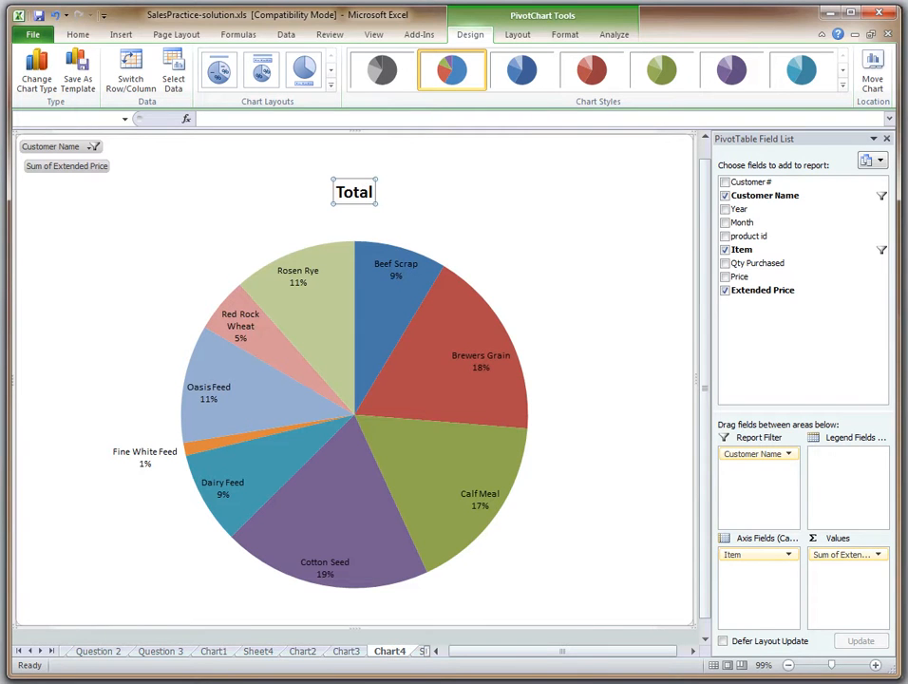
{"action": "double_click", "coordinate": [355, 194]}
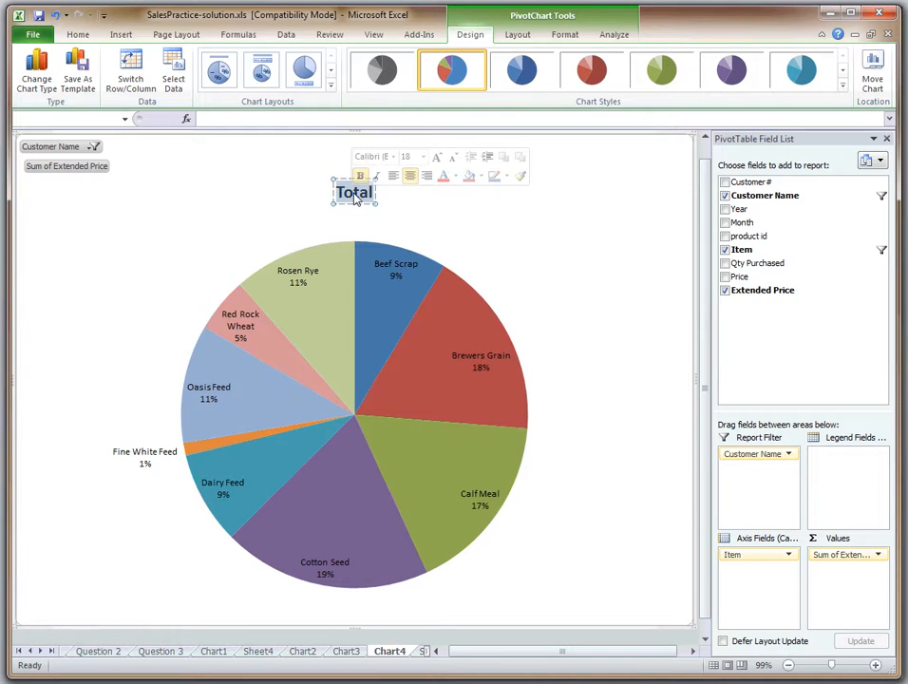
{"action": "type", "text": "Top"}
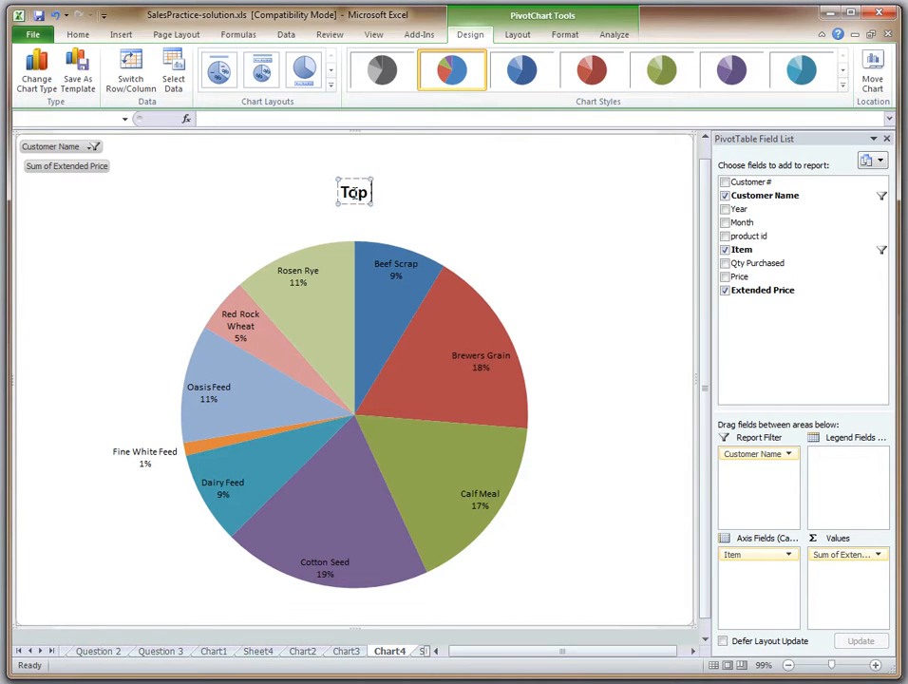
{"action": "type", "text": " 10 Items S"}
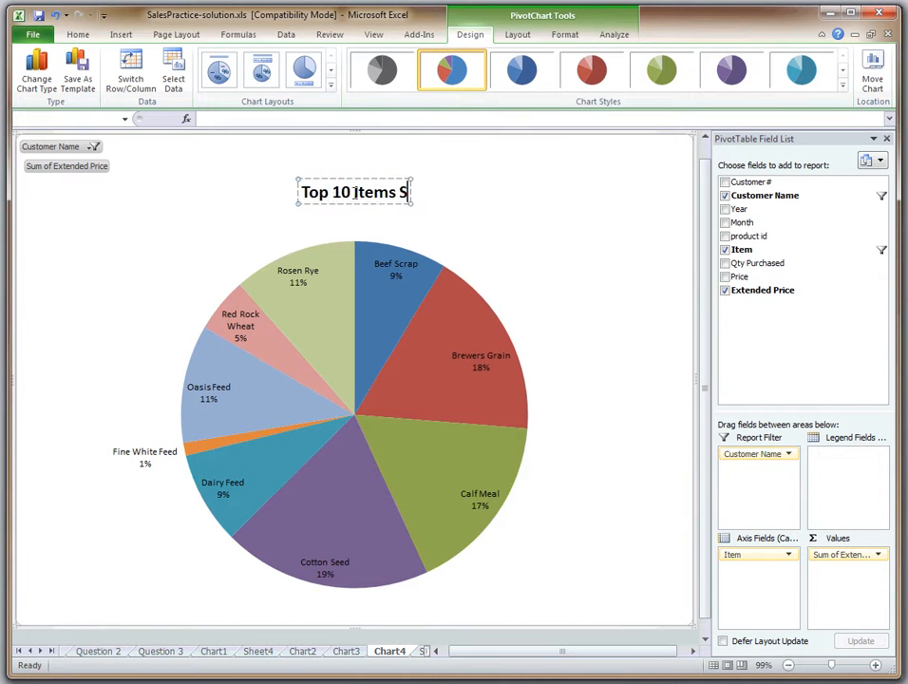
{"action": "type", "text": "old to Top Customer"}
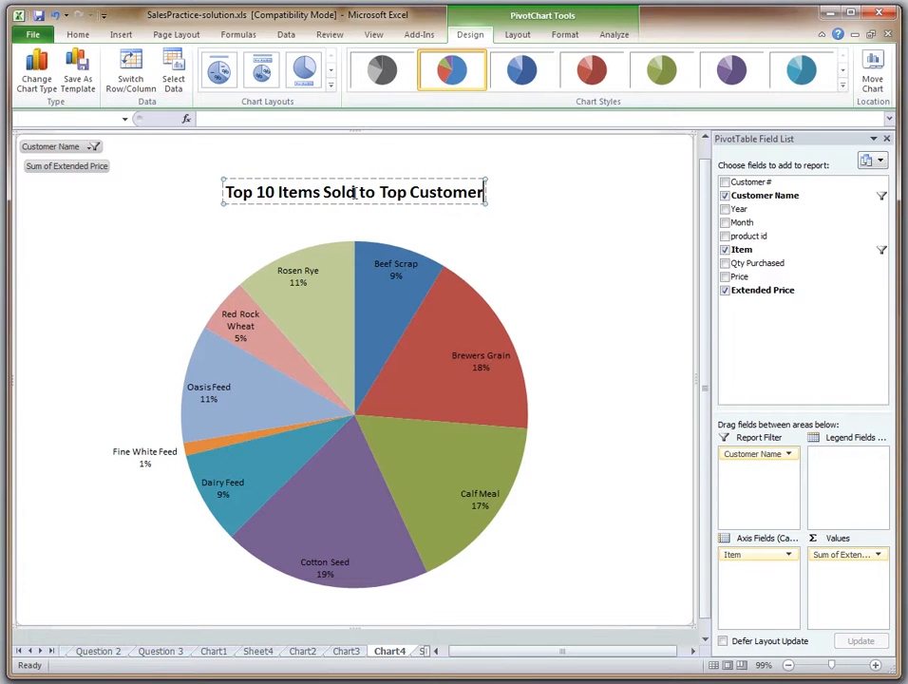
{"action": "left_click", "coordinate": [570, 282]}
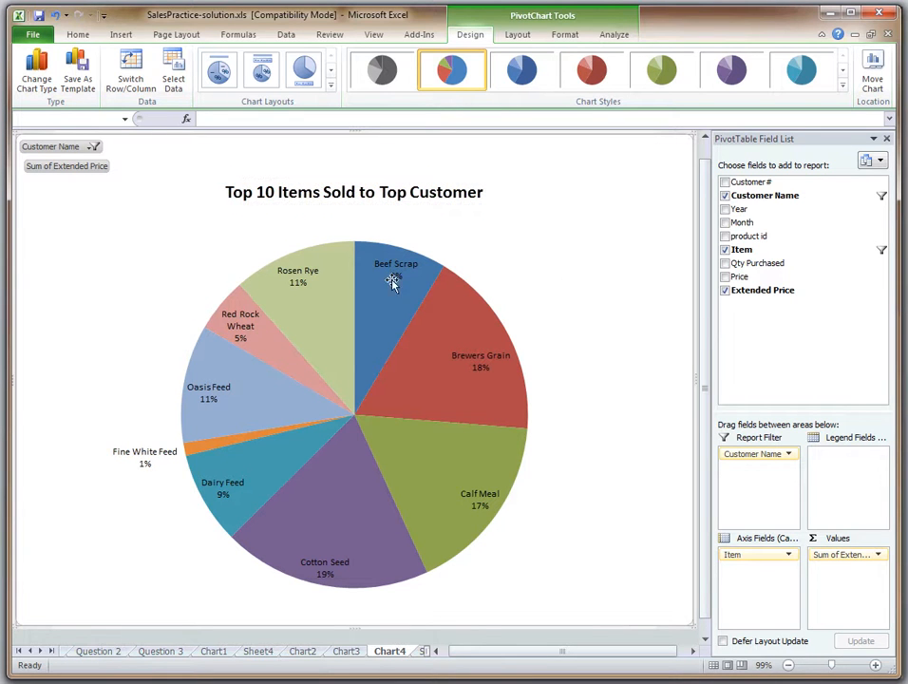
Increase the font size of all the pie chart's data labels to 16
{"action": "left_click", "coordinate": [485, 364]}
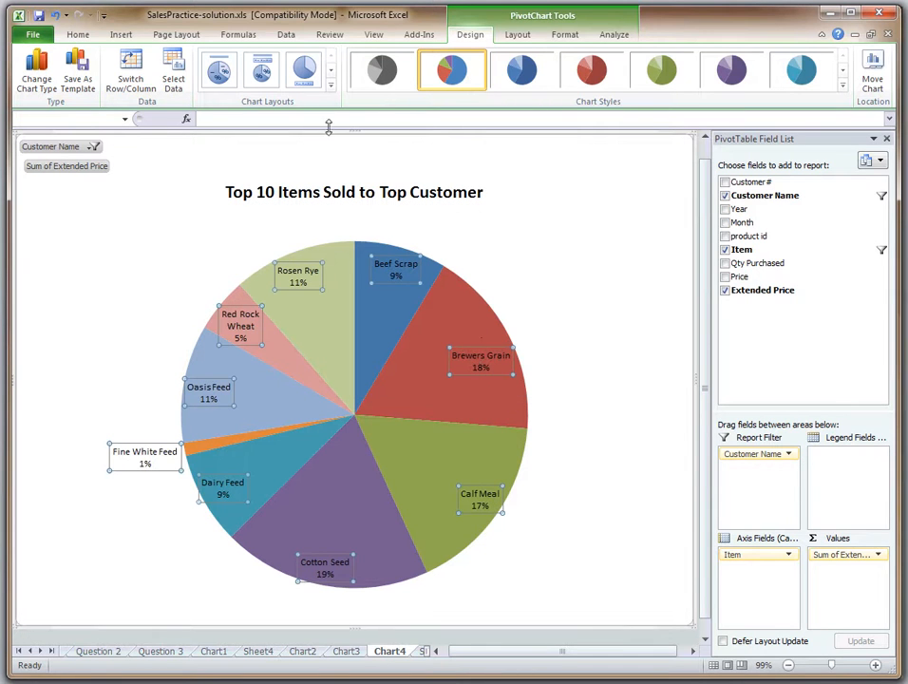
{"action": "left_click", "coordinate": [77, 35]}
{"action": "left_click", "coordinate": [202, 59]}
{"action": "left_click", "coordinate": [202, 60]}
{"action": "left_click", "coordinate": [201, 61]}
{"action": "left_click", "coordinate": [201, 61]}
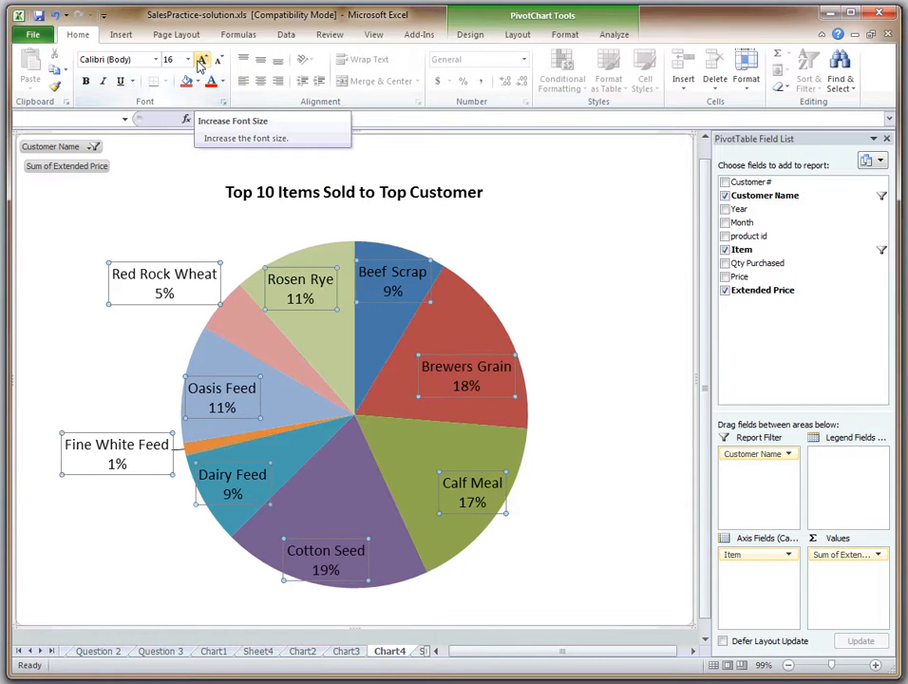
Try a white font color on the pie chart's data labels, undo it, and deselect the labels
{"action": "left_click", "coordinate": [222, 80]}
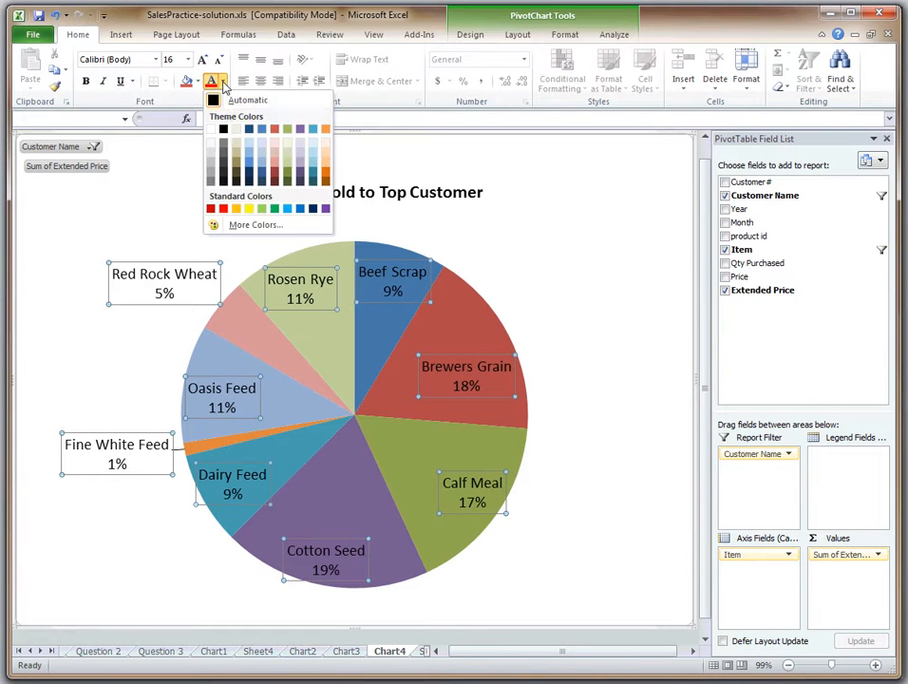
{"action": "left_click", "coordinate": [211, 128]}
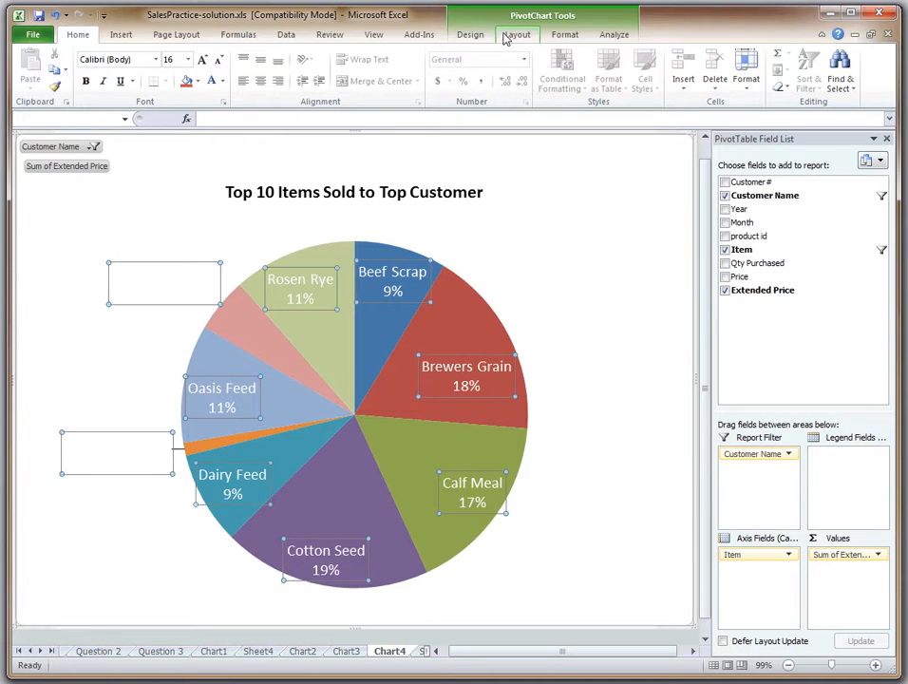
{"action": "key", "text": "ctrl+z"}
{"action": "left_click", "coordinate": [593, 235]}
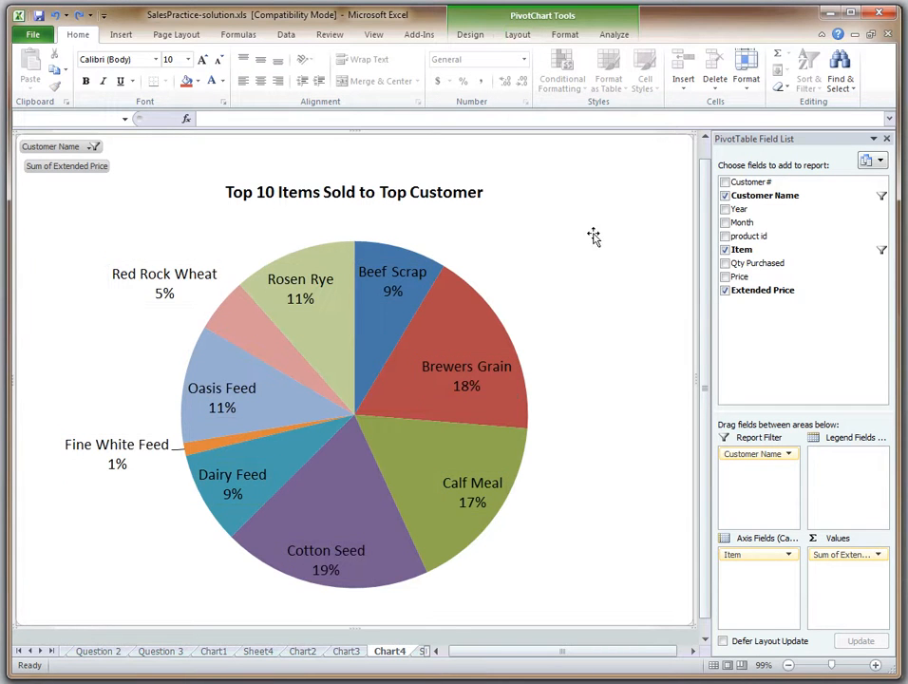